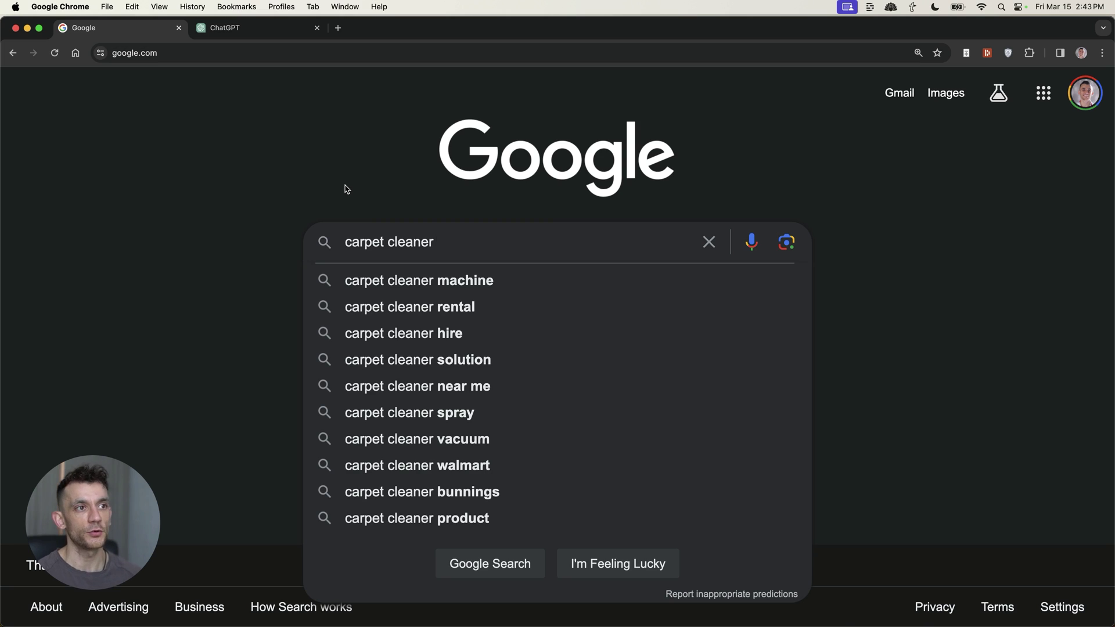
Step: Select the existing 'carpet cleaner' query in the Google search box
{"action": "triple_click", "coordinate": [390, 242]}
Step: Append the letters a, b, then c to 'carpet cleaner' and browse each autocomplete list
{"action": "left_click", "coordinate": [488, 233]}
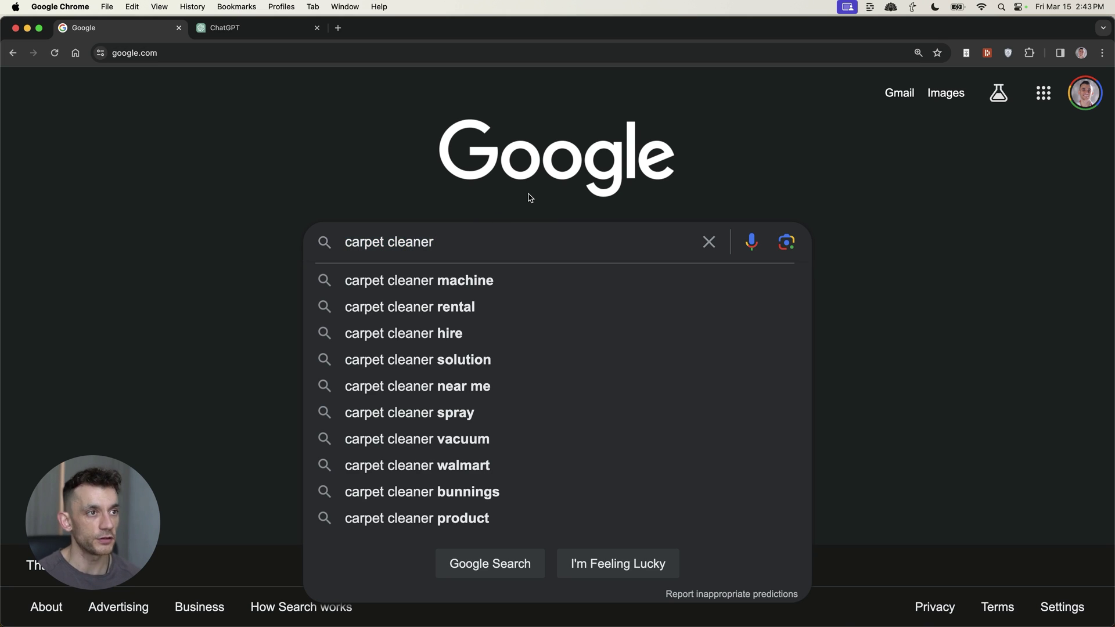
{"action": "type", "text": "a"}
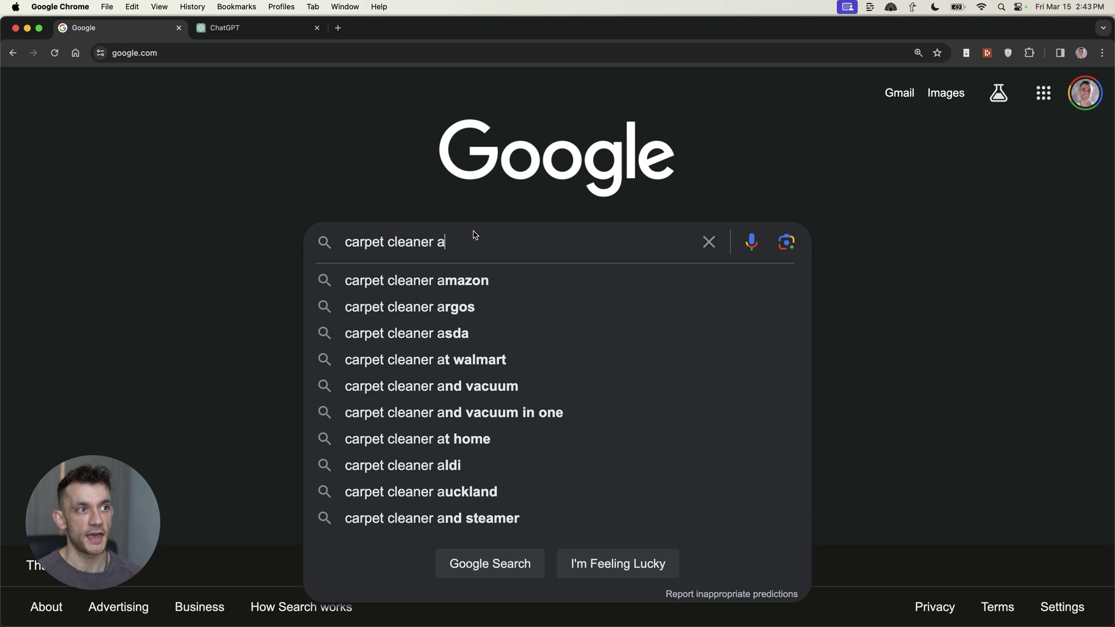
{"action": "key", "text": "Down"}
{"action": "key", "text": "Down"}
{"action": "key", "text": "Down"}
{"action": "key", "text": "Down"}
{"action": "key", "text": "Down"}
{"action": "key", "text": "Down"}
{"action": "key", "text": "Down"}
{"action": "key", "text": "Down"}
{"action": "key", "text": "Down"}
{"action": "key", "text": "Down"}
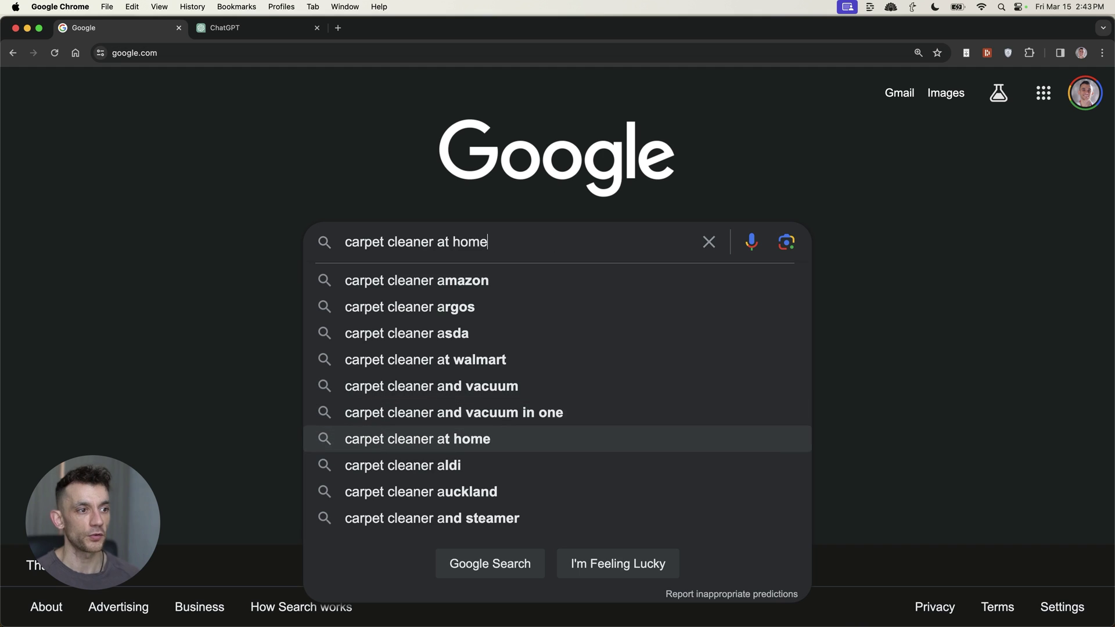
{"action": "key", "text": "Up"}
{"action": "key", "text": "Up"}
{"action": "key", "text": "Up"}
{"action": "key", "text": "Up"}
{"action": "key", "text": "Up"}
{"action": "key", "text": "Up"}
{"action": "key", "text": "Up"}
{"action": "key", "text": "Up"}
{"action": "key", "text": "Up"}
{"action": "key", "text": "Up"}
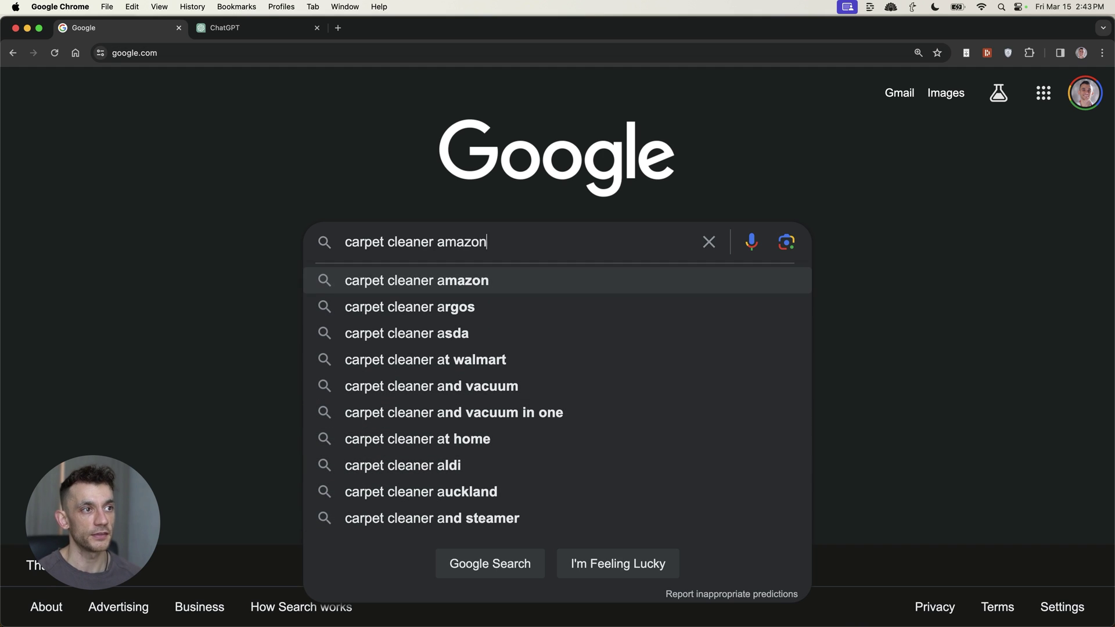
{"action": "key", "text": "BackSpace"}
{"action": "type", "text": "b"}
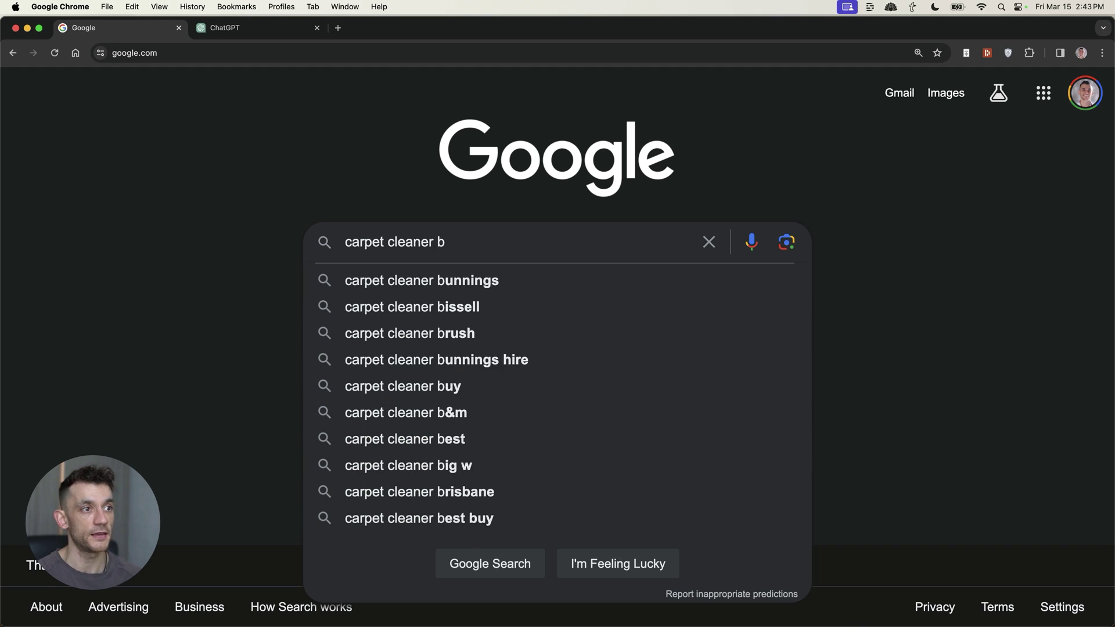
{"action": "key", "text": "BackSpace"}
{"action": "type", "text": "c"}
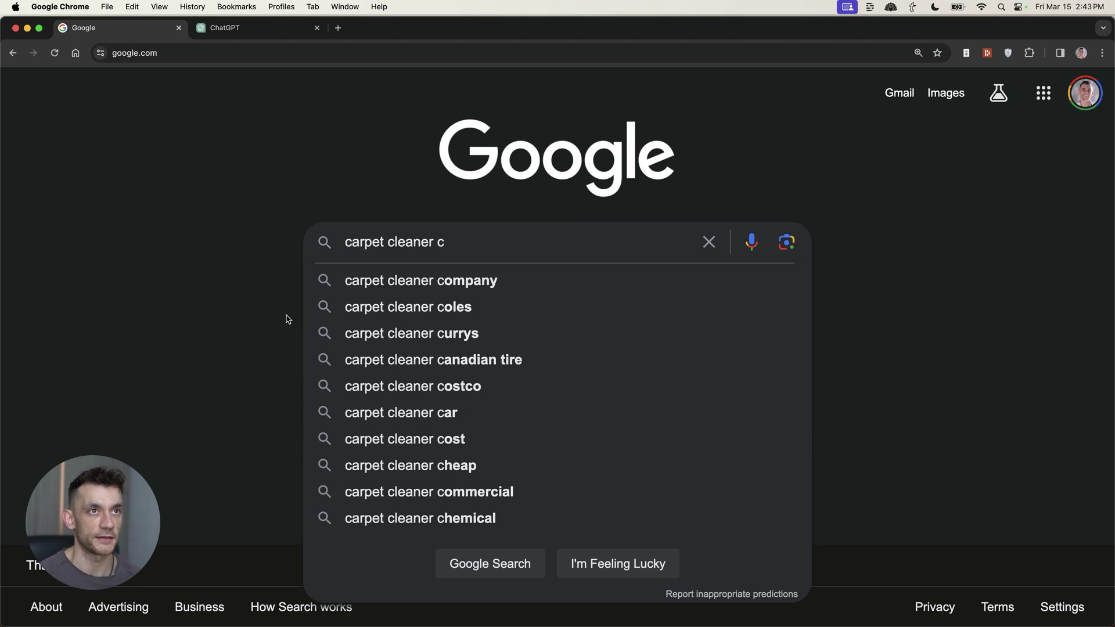
Step: Paste the A-keyword prompt into ChatGPT and review returned keywords such as 'accessories'
{"action": "key", "text": "ctrl+Tab"}
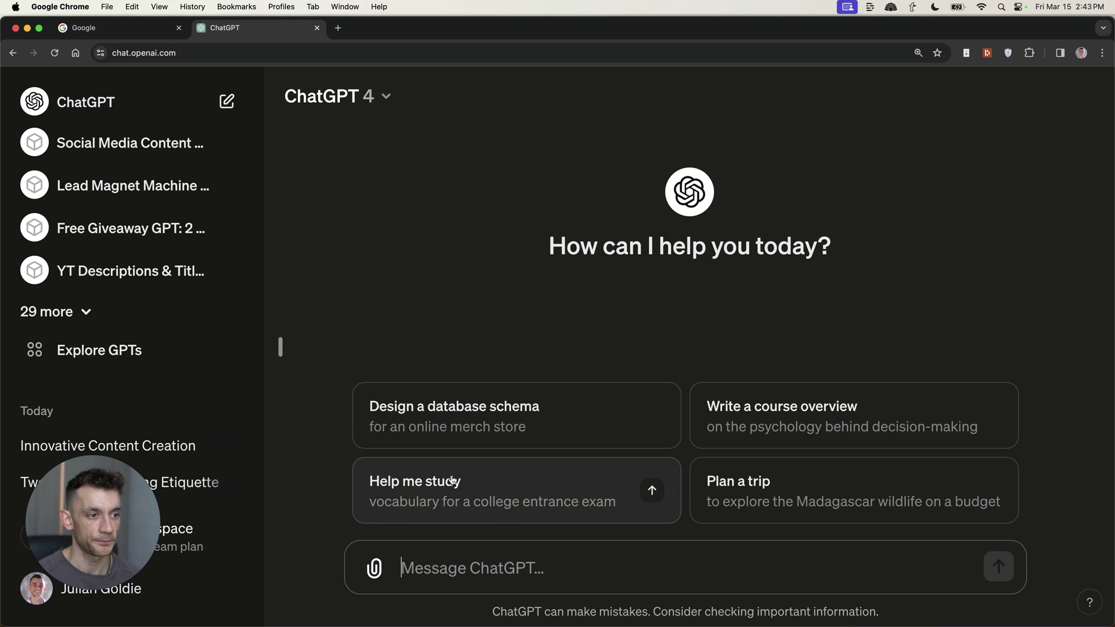
{"action": "type", "text": "Give me keywords that include the word \"INSERTNICHE\", and the next letter of the word starts with a\""}
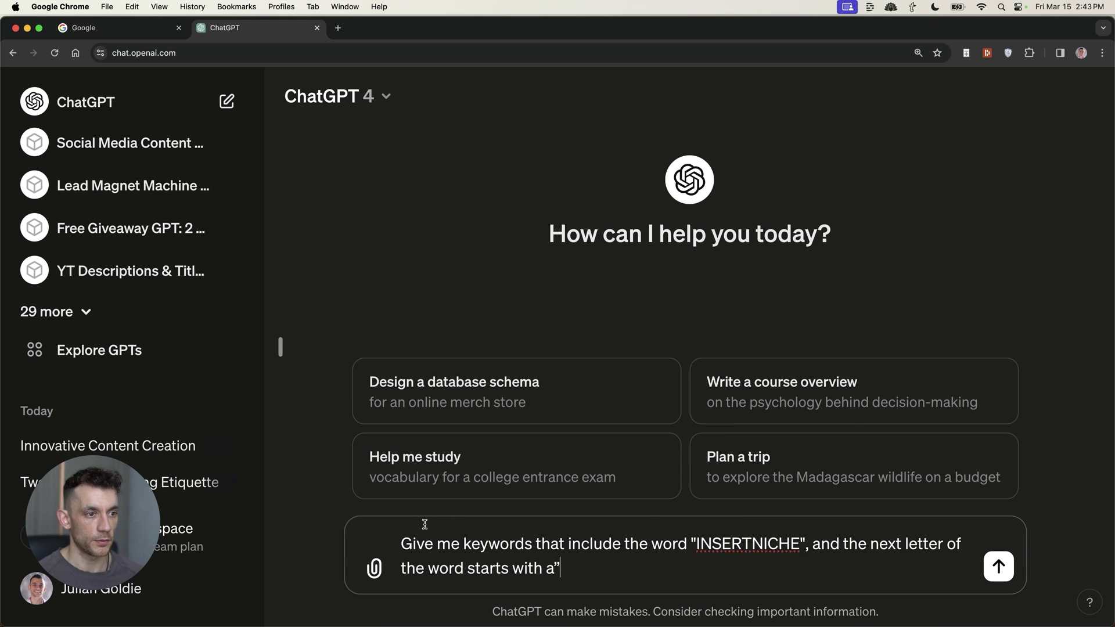
{"action": "left_click_drag", "start_coordinate": [403, 540], "coordinate": [813, 551]}
{"action": "left_click", "coordinate": [865, 545]}
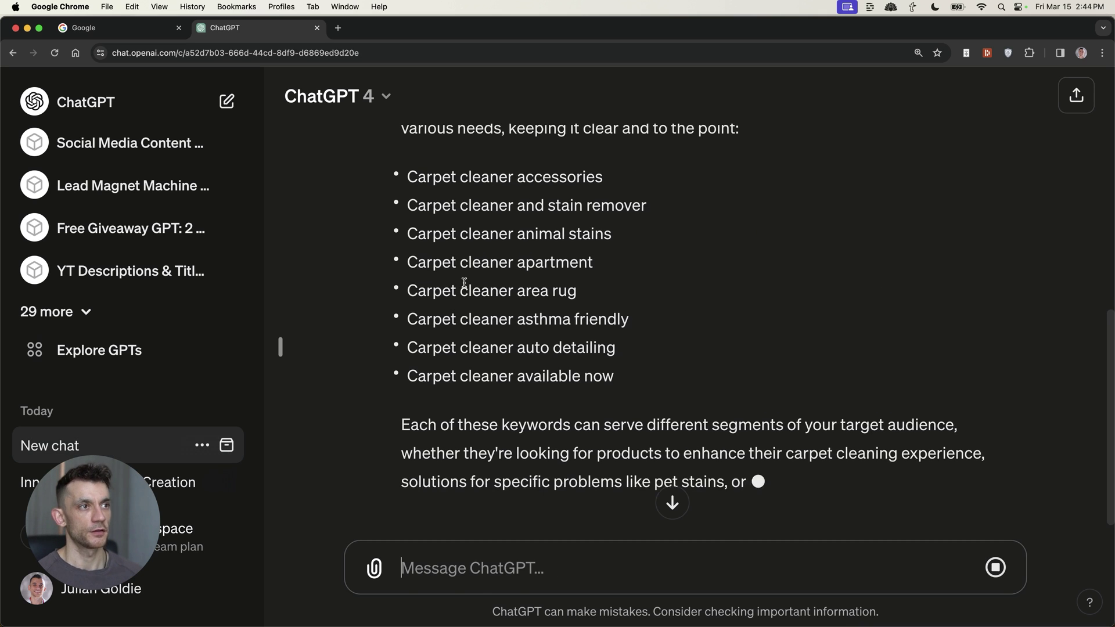
{"action": "scroll", "coordinate": [430, 244], "scroll_direction": "up", "scroll_amount": 1}
{"action": "left_click_drag", "start_coordinate": [404, 203], "coordinate": [643, 391]}
{"action": "left_click", "coordinate": [420, 209]}
{"action": "left_click_drag", "start_coordinate": [407, 204], "coordinate": [518, 203]}
{"action": "double_click", "coordinate": [552, 203]}
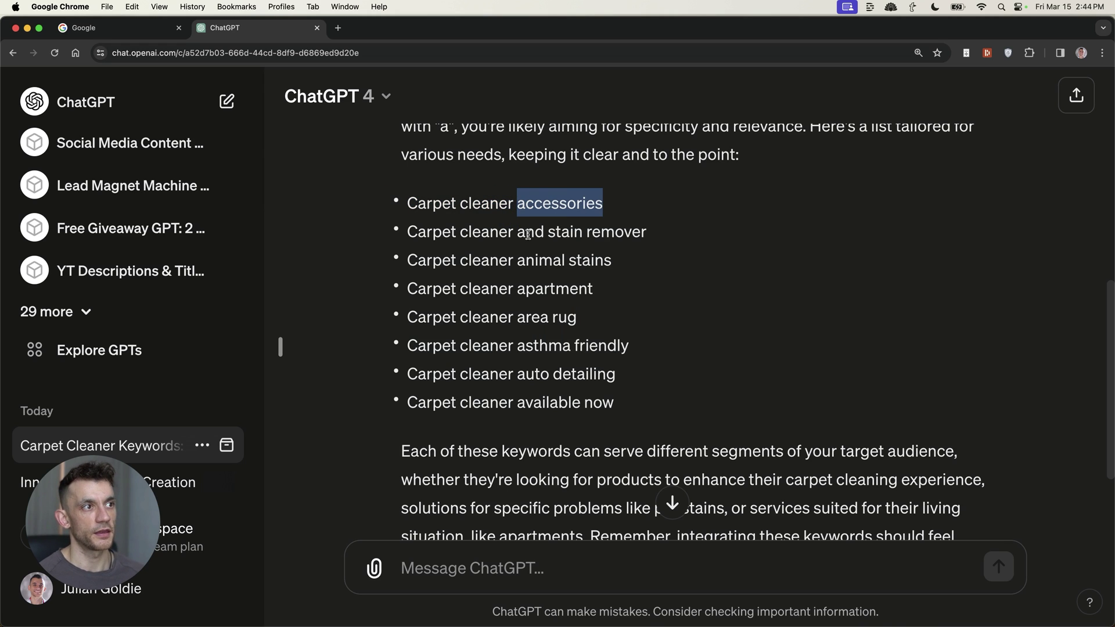
{"action": "left_click", "coordinate": [563, 251]}
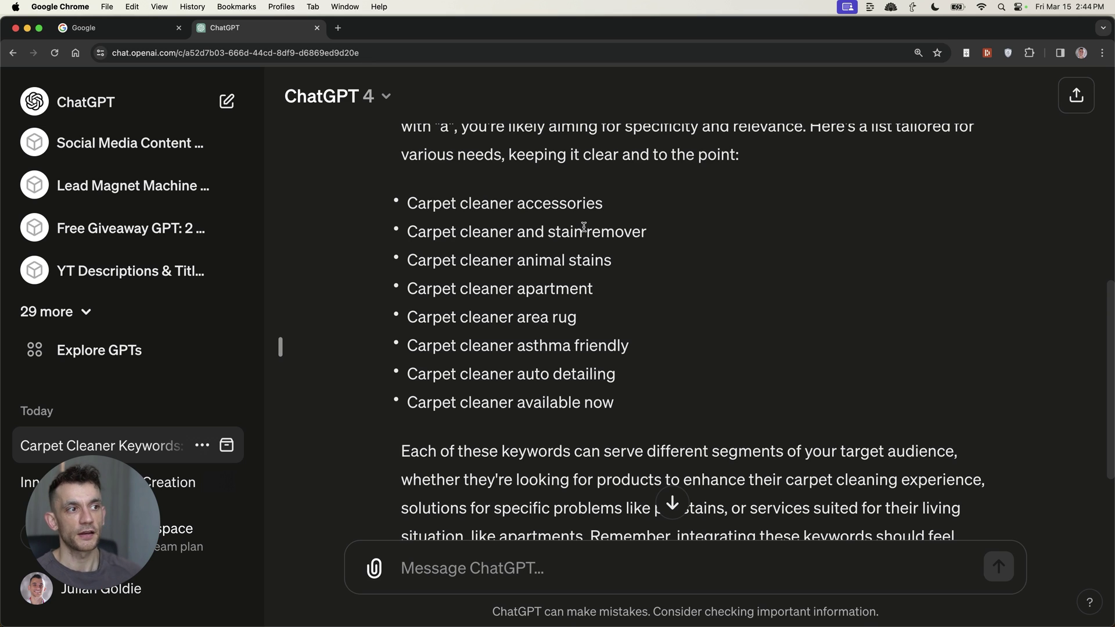
Step: Send the B-keyword prompt and select 'carpet cleaner buying guide' from the reply
{"action": "left_click", "coordinate": [621, 591]}
{"action": "type", "text": "Give me keywords that include the word \"carpet cleaner\", and the next letter of the word starts with B"}
{"action": "key", "text": "Return"}
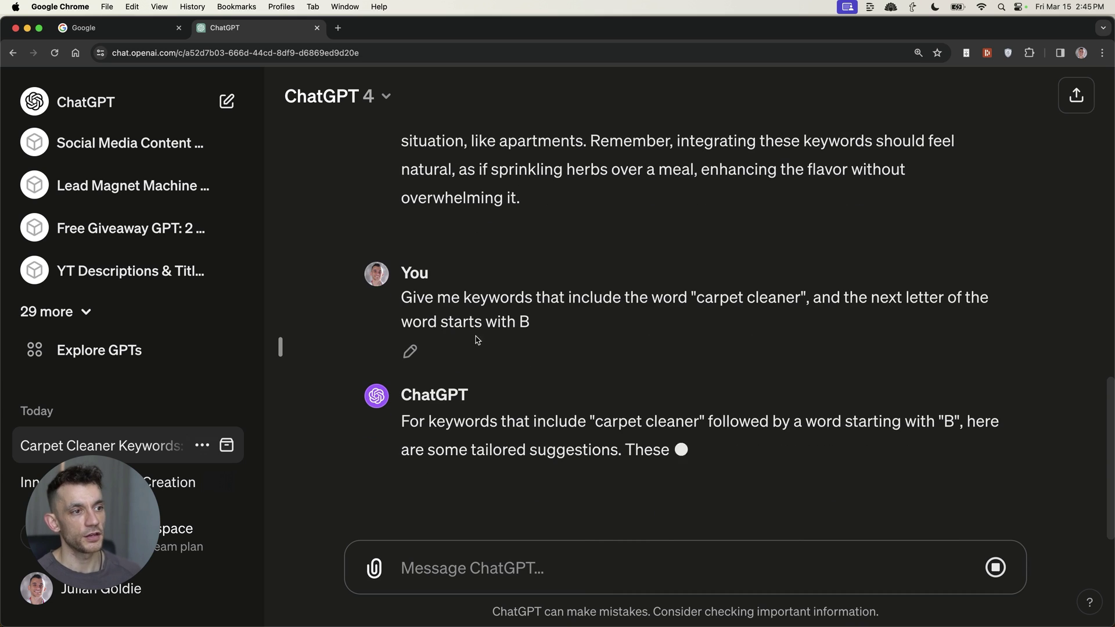
{"action": "left_click", "coordinate": [524, 574]}
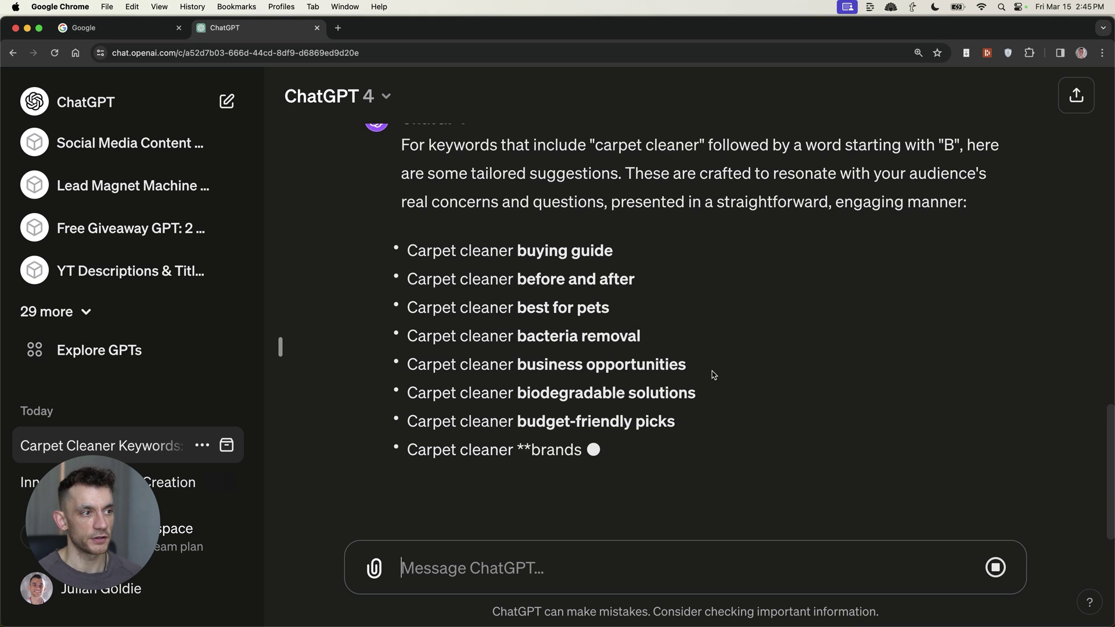
{"action": "scroll", "coordinate": [630, 331], "scroll_direction": "up", "scroll_amount": 1}
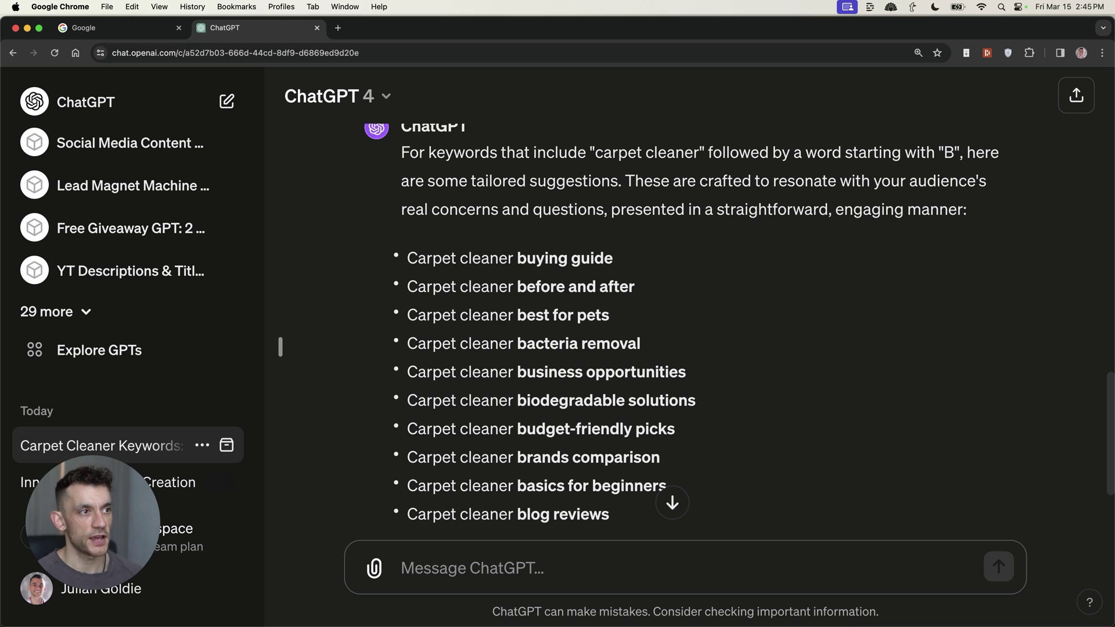
{"action": "scroll", "coordinate": [450, 178], "scroll_direction": "down", "scroll_amount": 4}
{"action": "scroll", "coordinate": [401, 172], "scroll_direction": "up", "scroll_amount": 2}
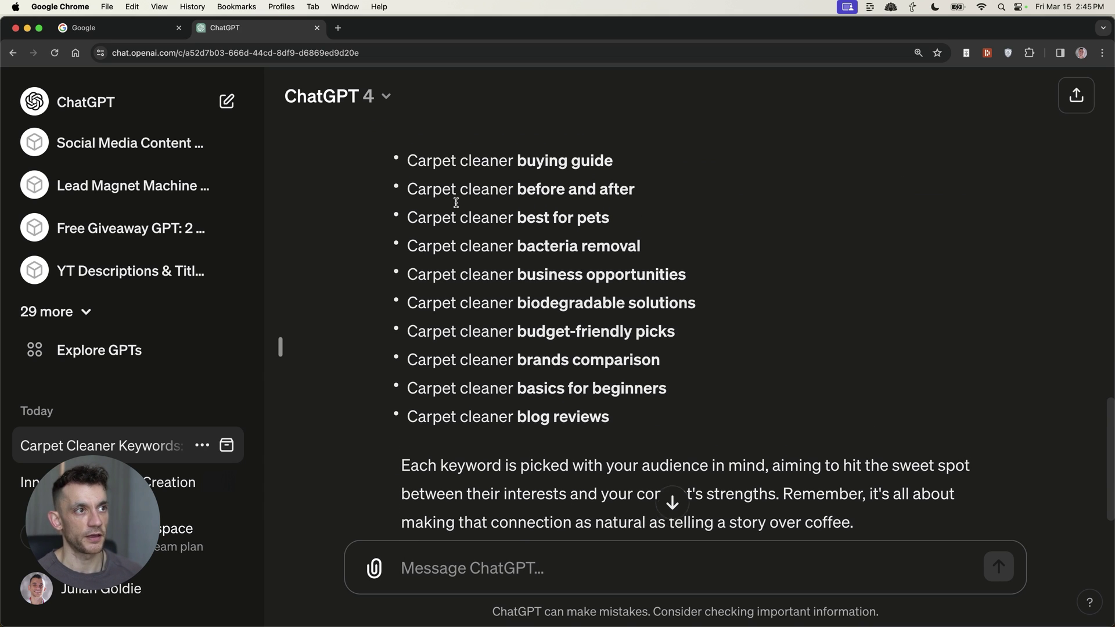
{"action": "triple_click", "coordinate": [417, 194]}
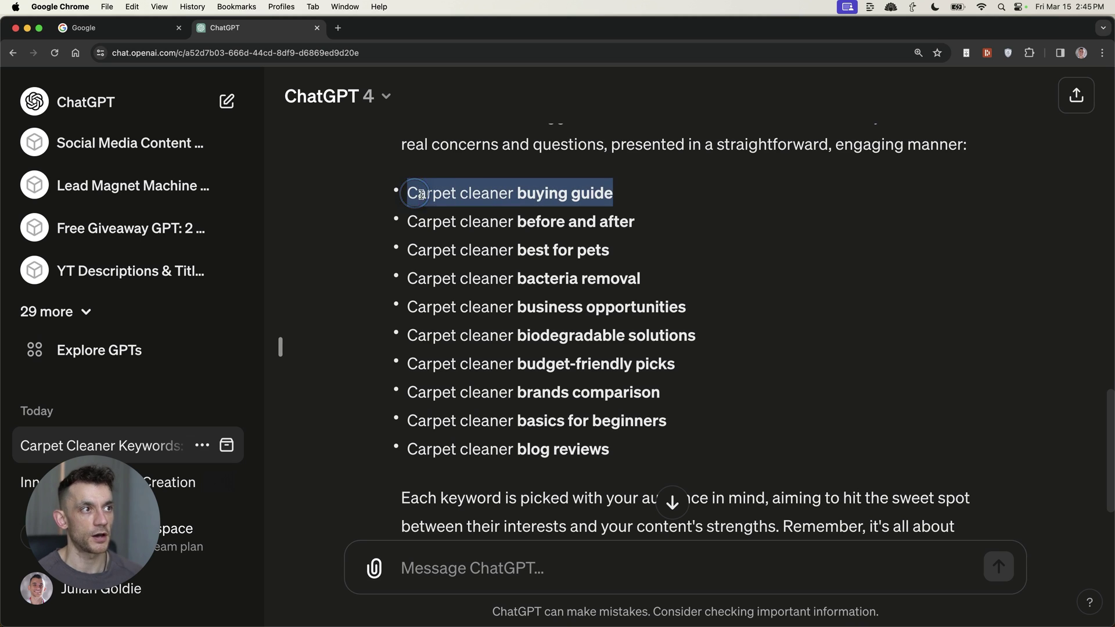
Step: Search Google for 'carpet cleaner buying guide' to check its suggestions, then return to ChatGPT
{"action": "key", "text": "super+c"}
{"action": "key", "text": "super+1"}
{"action": "key", "text": "super+v"}
{"action": "key", "text": "alt+BackSpace"}
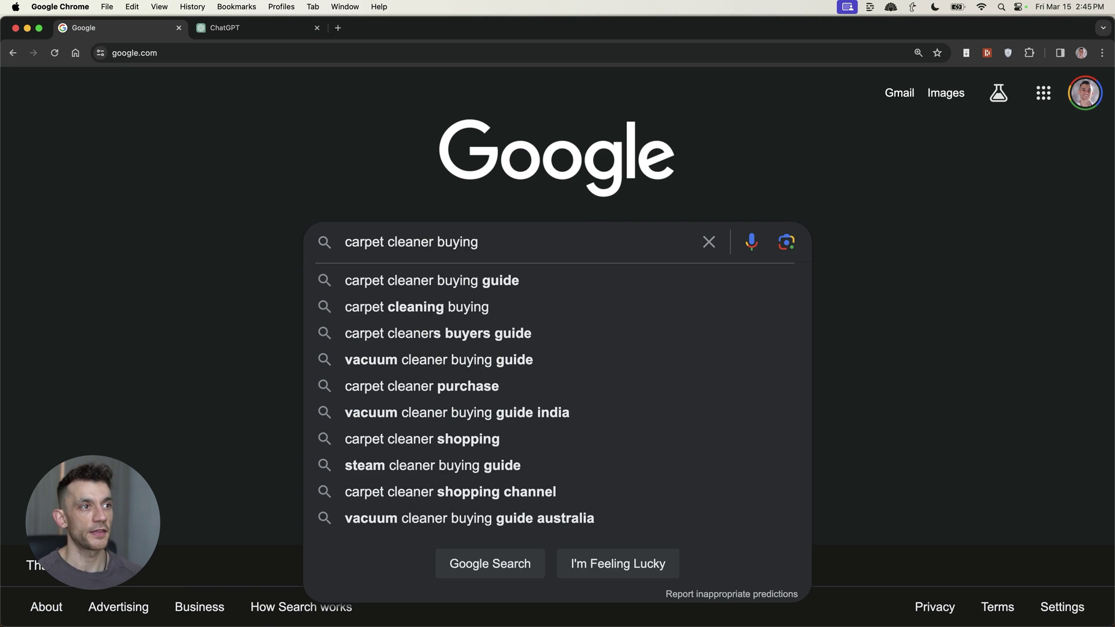
{"action": "type", "text": "gduie"}
{"action": "key", "text": "alt+BackSpace"}
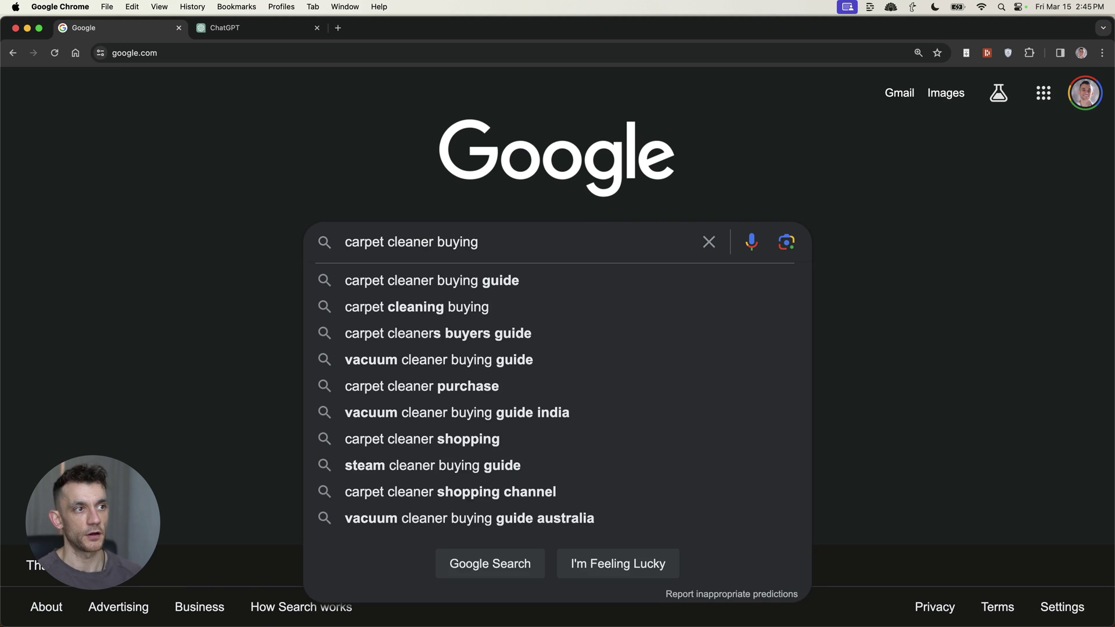
{"action": "type", "text": "guide"}
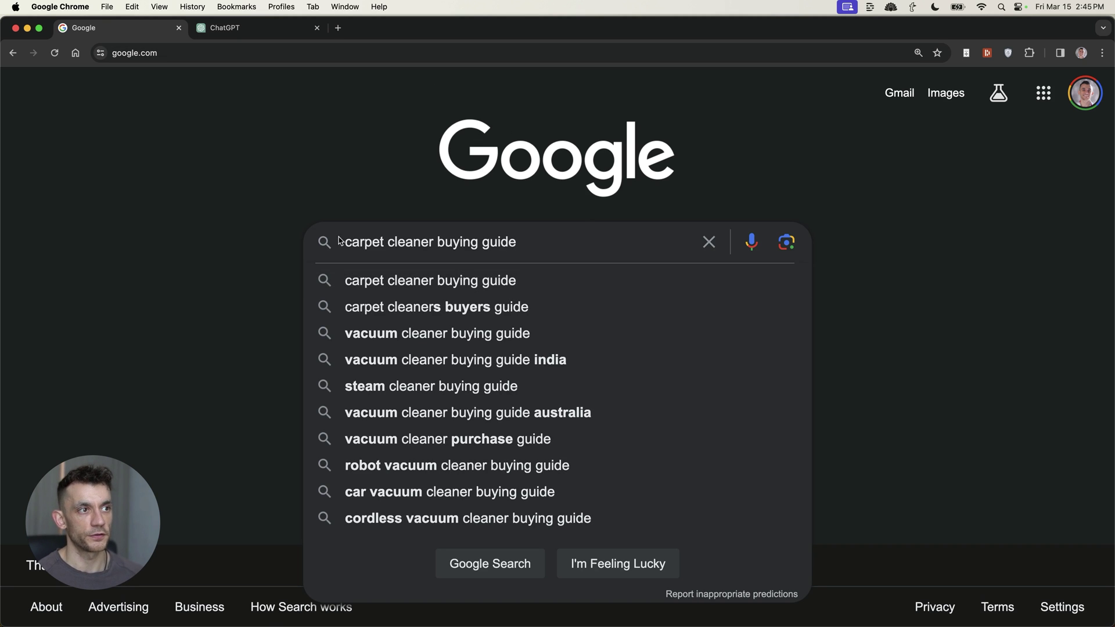
{"action": "key", "text": "super+2"}
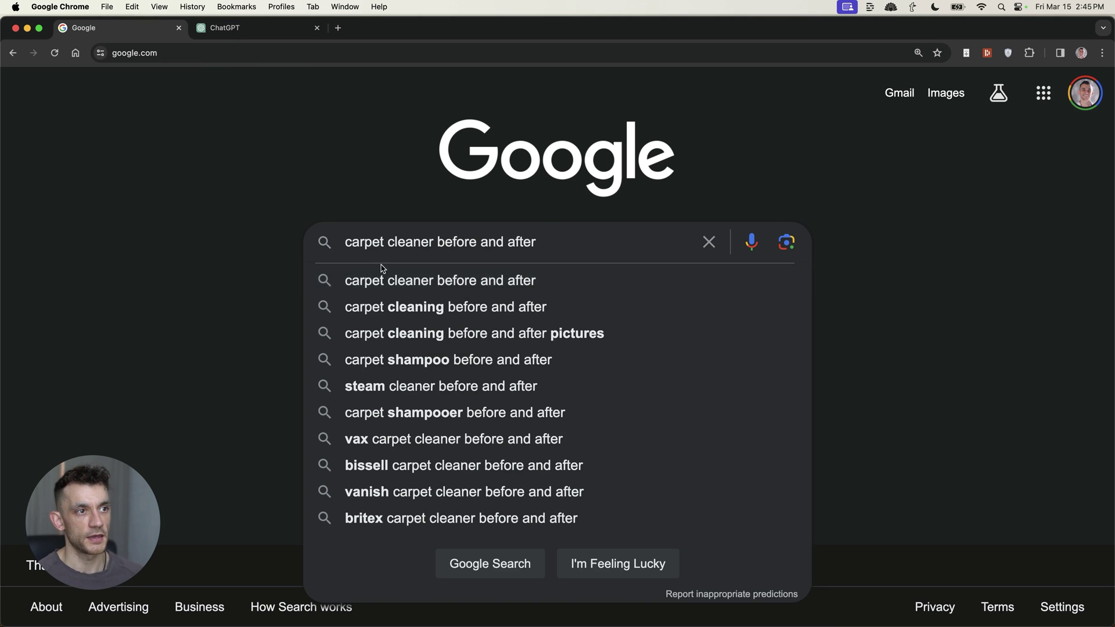
{"action": "key", "text": "super+2"}
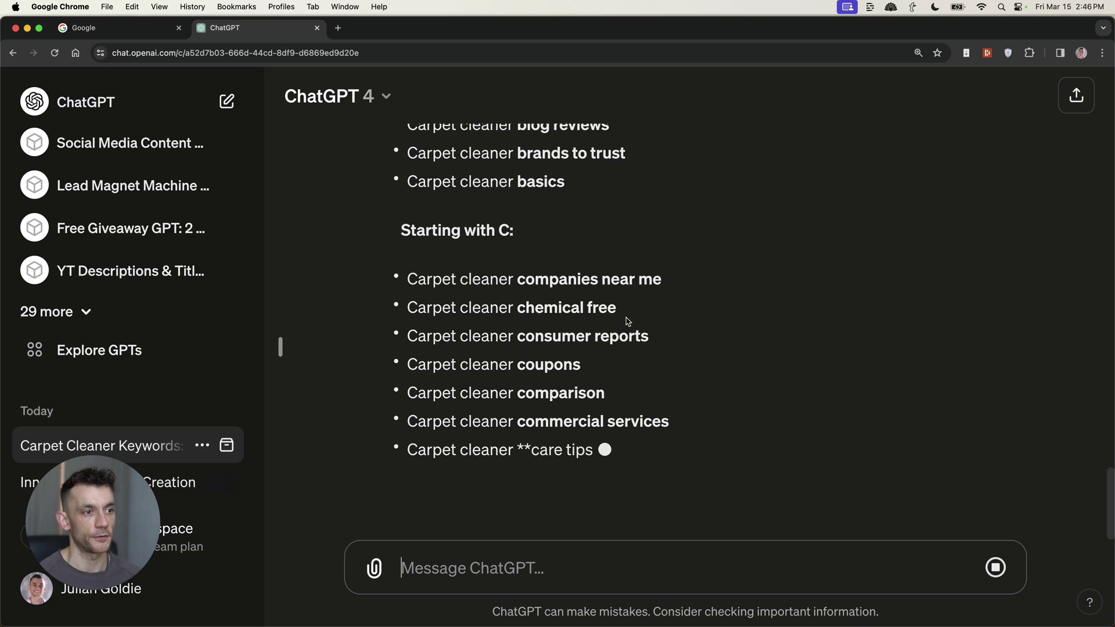
Step: Review ChatGPT's keywords grouped under Starting with A, B and C, and copy the list
{"action": "scroll", "coordinate": [477, 202], "scroll_direction": "up", "scroll_amount": 15}
{"action": "left_click_drag", "start_coordinate": [402, 145], "coordinate": [584, 189]}
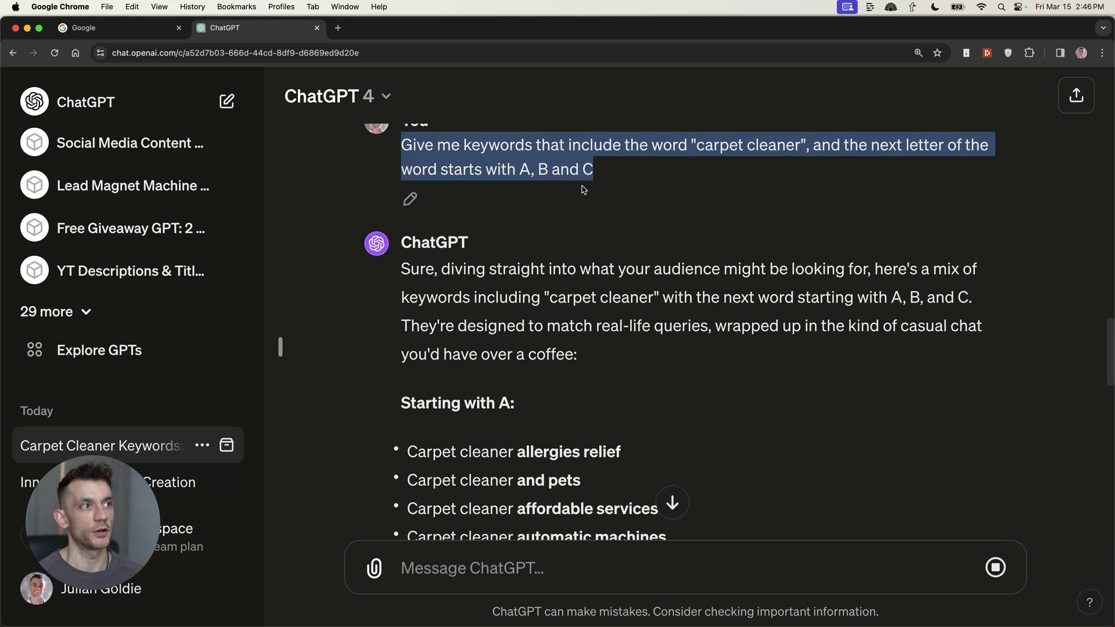
{"action": "scroll", "coordinate": [465, 163], "scroll_direction": "down", "scroll_amount": 5}
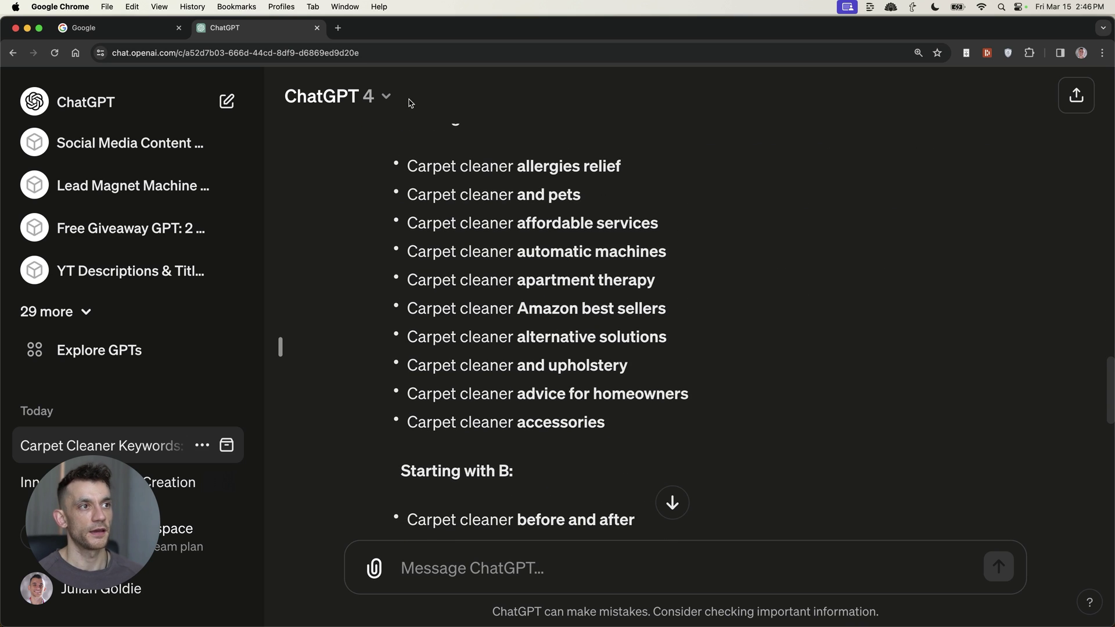
{"action": "triple_click", "coordinate": [447, 152]}
{"action": "triple_click", "coordinate": [497, 489]}
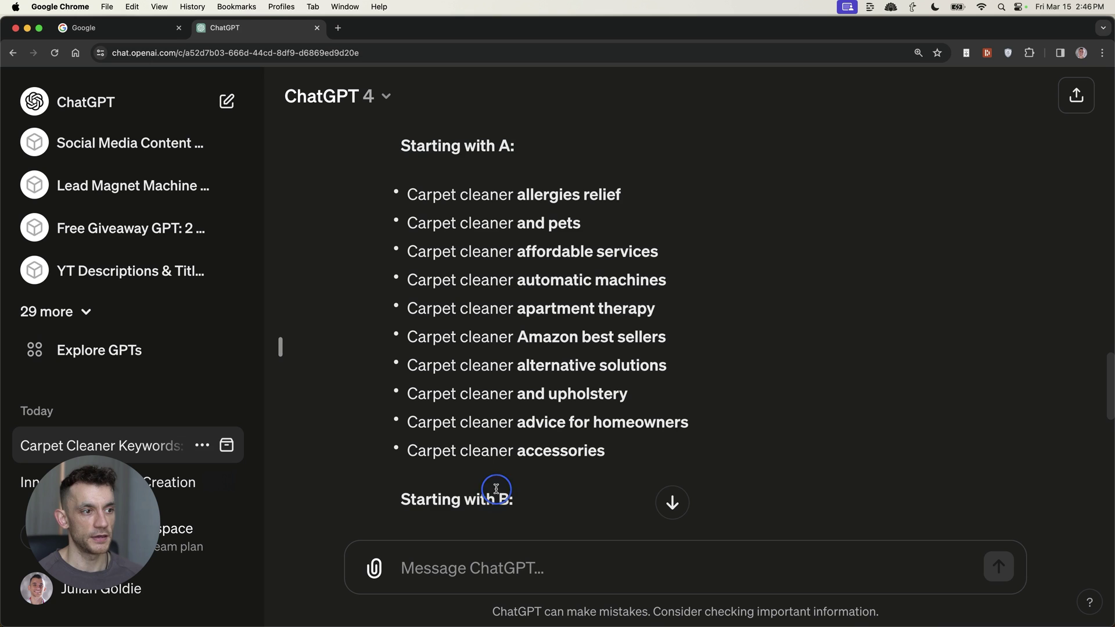
{"action": "scroll", "coordinate": [496, 489], "scroll_direction": "down", "scroll_amount": 10}
{"action": "triple_click", "coordinate": [462, 250]}
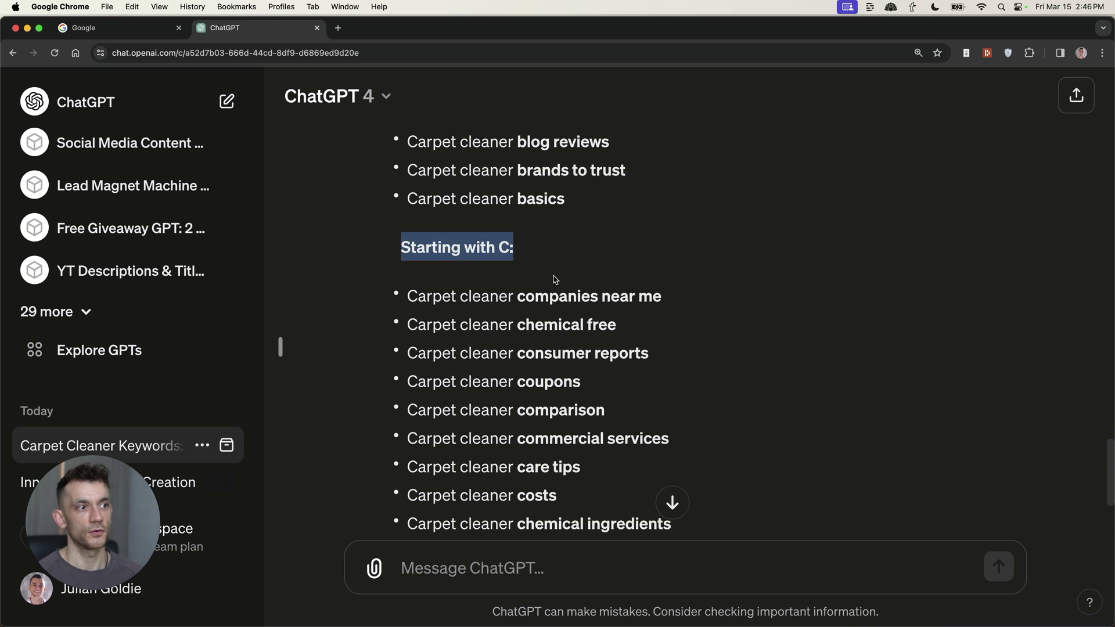
{"action": "scroll", "coordinate": [660, 442], "scroll_direction": "down", "scroll_amount": 4}
{"action": "scroll", "coordinate": [582, 518], "scroll_direction": "down", "scroll_amount": 1}
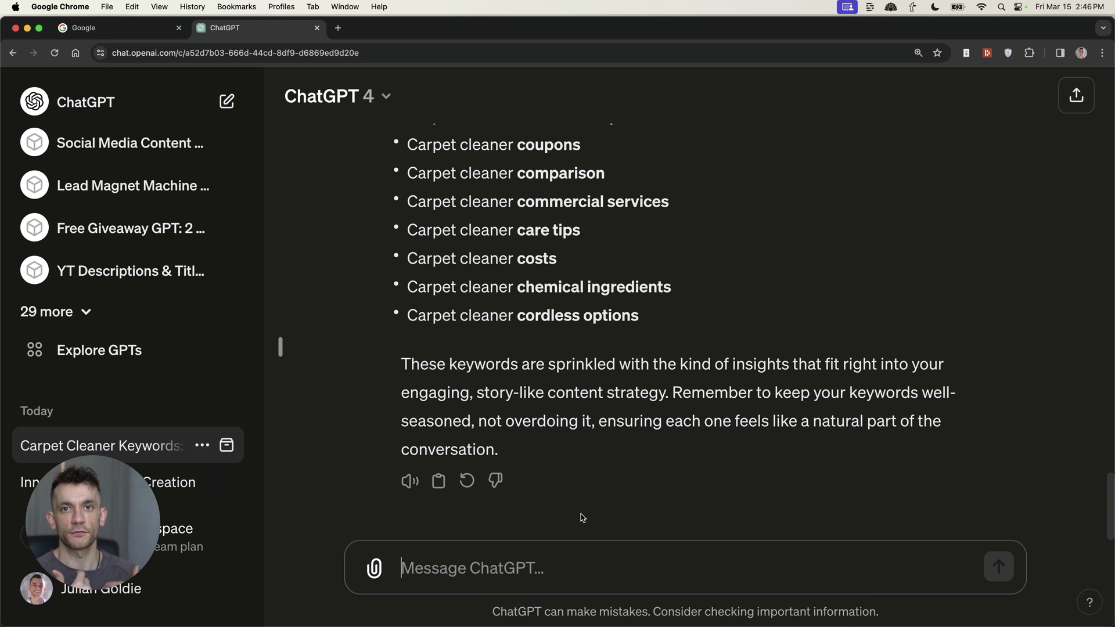
{"action": "scroll", "coordinate": [528, 358], "scroll_direction": "up", "scroll_amount": 3}
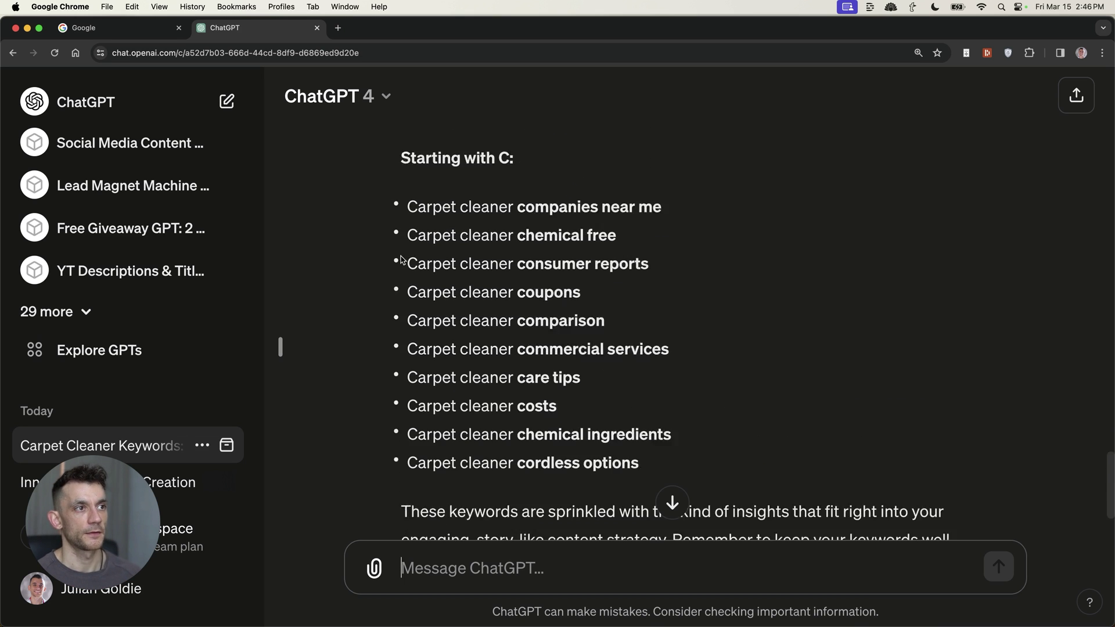
{"action": "key", "text": "super+c"}
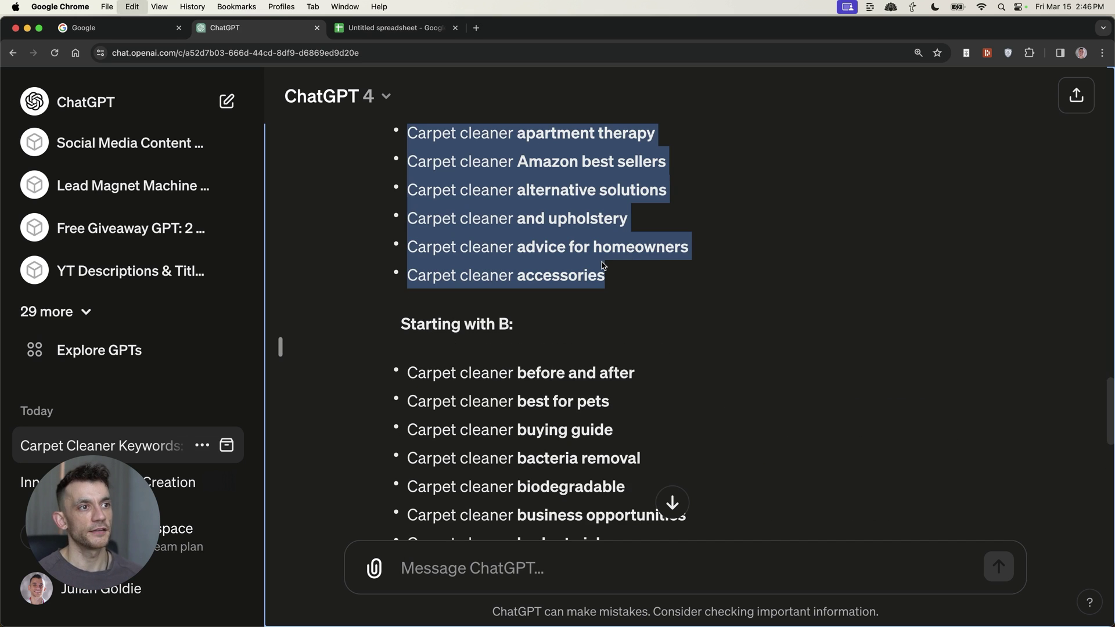
Step: Paste the copied keywords into column A of the new spreadsheet, starting at A2
{"action": "key", "text": "ctrl+Tab"}
{"action": "key", "text": "Down"}
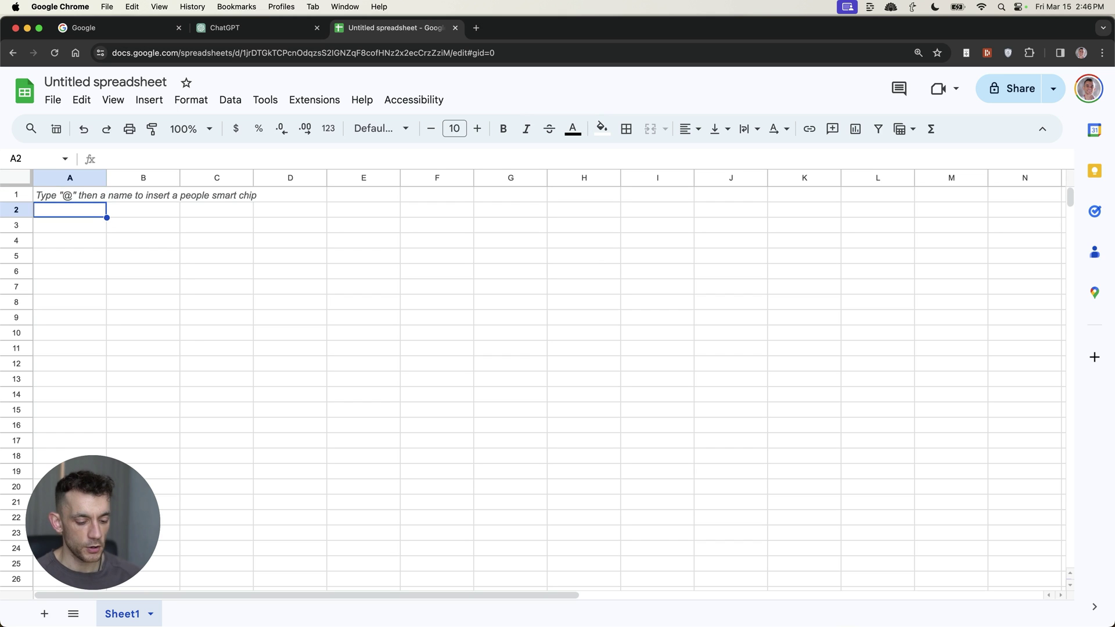
{"action": "key", "text": "super+v"}
{"action": "key", "text": "super+Down"}
Step: Select A2:A31 to confirm 30 keywords, then return to the 'carpet cleaner' Google search
{"action": "key", "text": "ctrl+shift+Tab"}
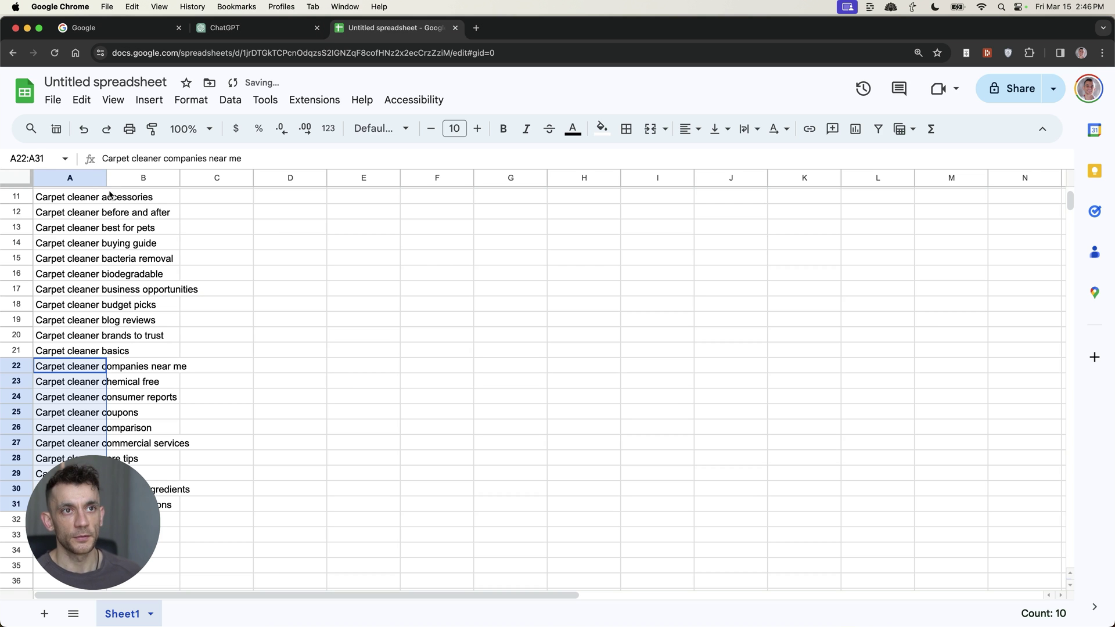
{"action": "scroll", "coordinate": [126, 191], "scroll_direction": "up", "scroll_amount": 5}
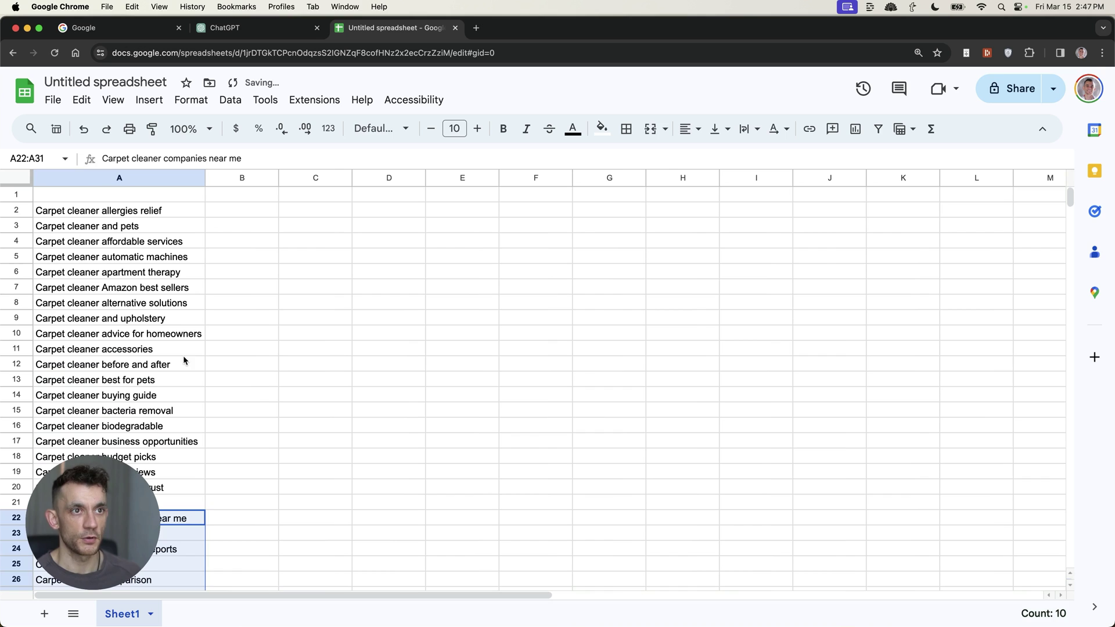
{"action": "left_click", "coordinate": [111, 299]}
{"action": "left_click", "coordinate": [150, 232]}
{"action": "key", "text": "super+Down"}
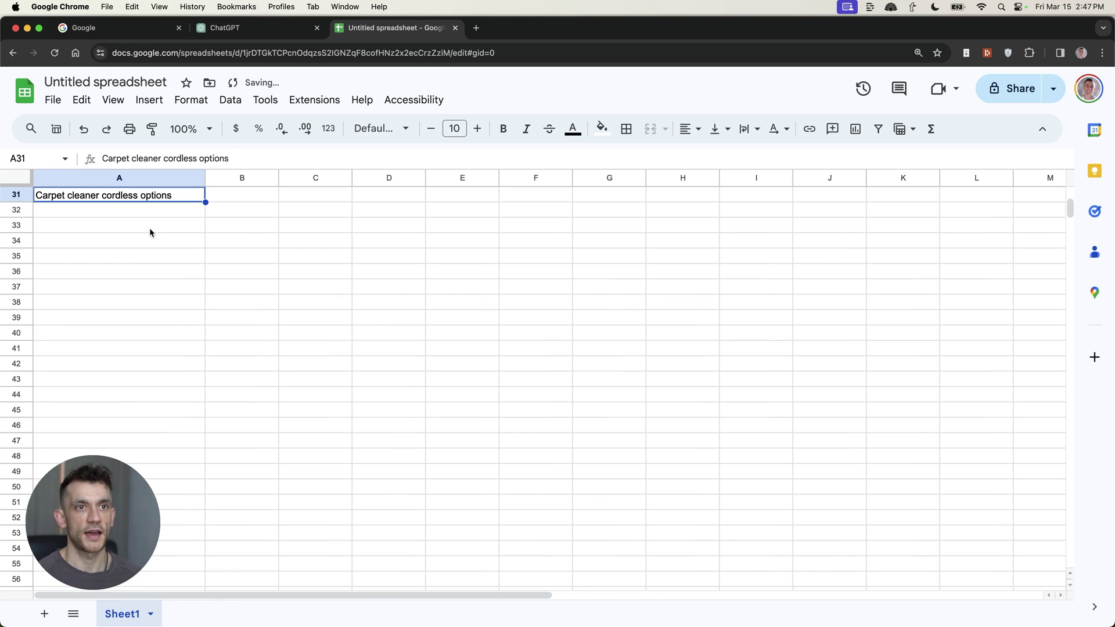
{"action": "key", "text": "shift+super+Up"}
{"action": "scroll", "coordinate": [145, 328], "scroll_direction": "up", "scroll_amount": 1}
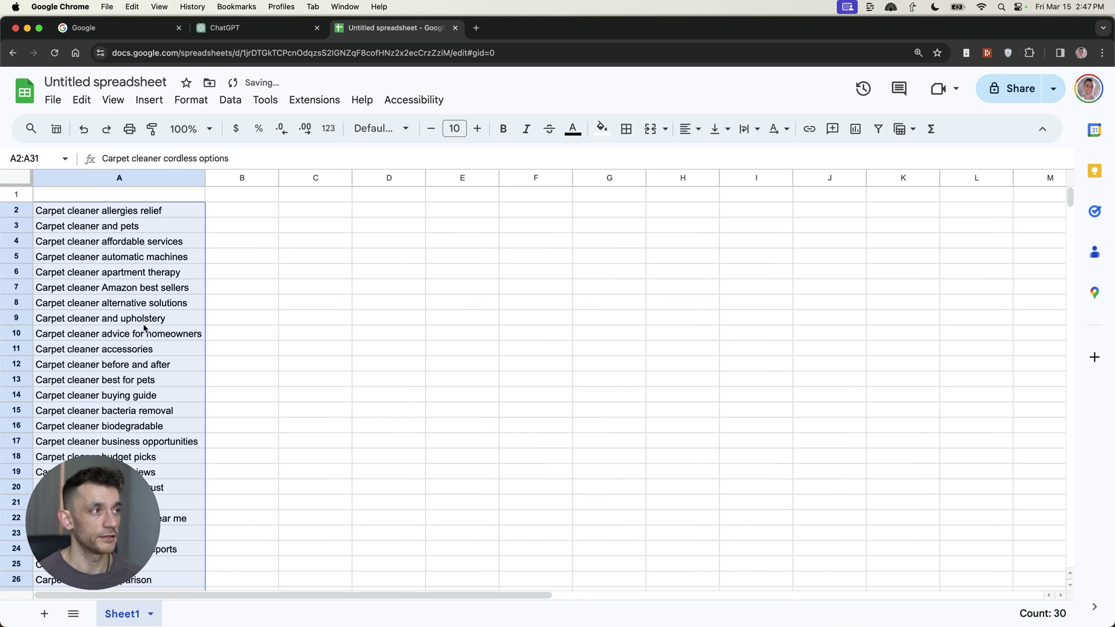
{"action": "left_click", "coordinate": [52, 318]}
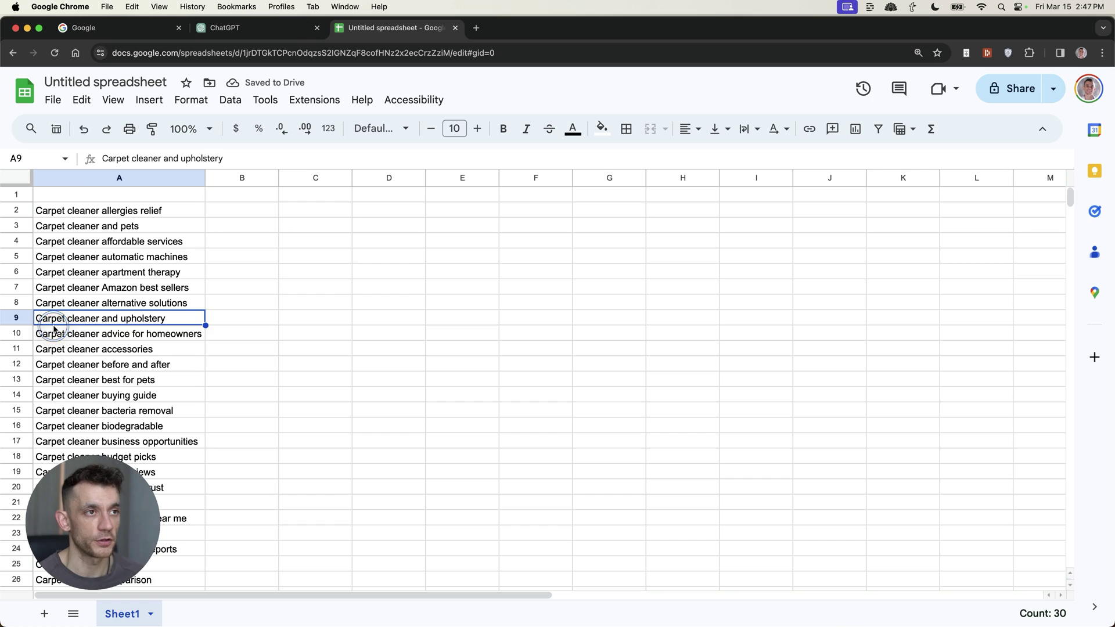
{"action": "left_click", "coordinate": [276, 29]}
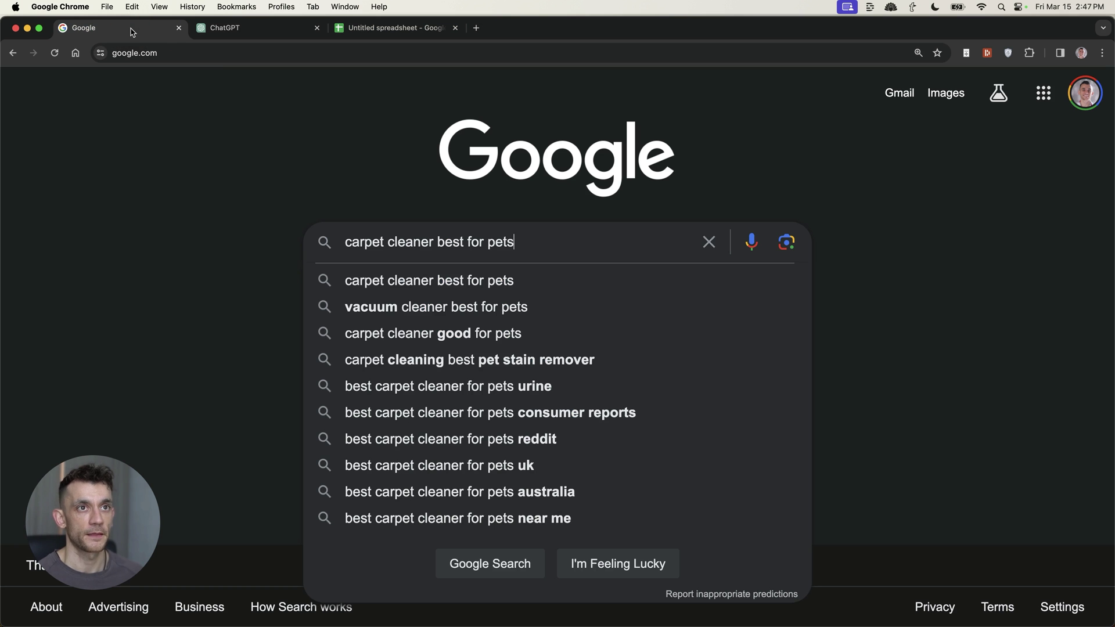
{"action": "left_click", "coordinate": [117, 28]}
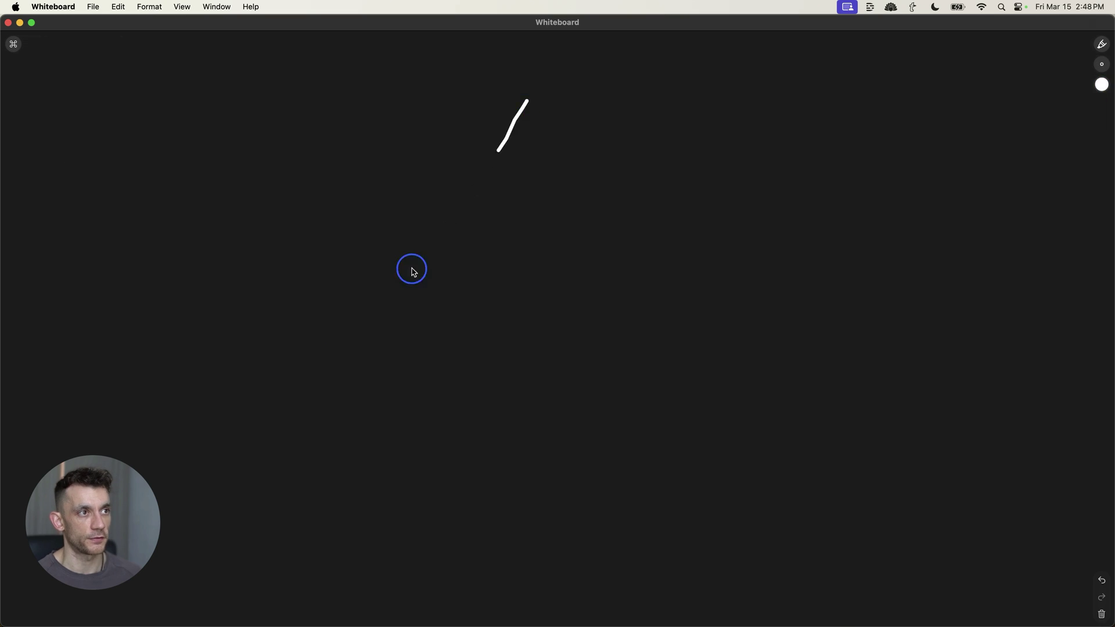
Step: Draw a triangle funnel outline with a dollar sign below its tip
{"action": "left_click_drag", "start_coordinate": [288, 132], "coordinate": [445, 385]}
{"action": "left_click_drag", "start_coordinate": [446, 395], "coordinate": [759, 141]}
{"action": "mouse_move", "coordinate": [287, 134]}
{"action": "left_mouse_down"}
{"action": "mouse_move", "coordinate": [772, 124]}
{"action": "mouse_move", "coordinate": [755, 144]}
{"action": "left_mouse_up"}
{"action": "mouse_move", "coordinate": [446, 407]}
{"action": "left_mouse_down"}
{"action": "mouse_move", "coordinate": [371, 477]}
{"action": "mouse_move", "coordinate": [414, 384]}
{"action": "left_mouse_up"}
{"action": "left_click_drag", "start_coordinate": [421, 512], "coordinate": [424, 395]}
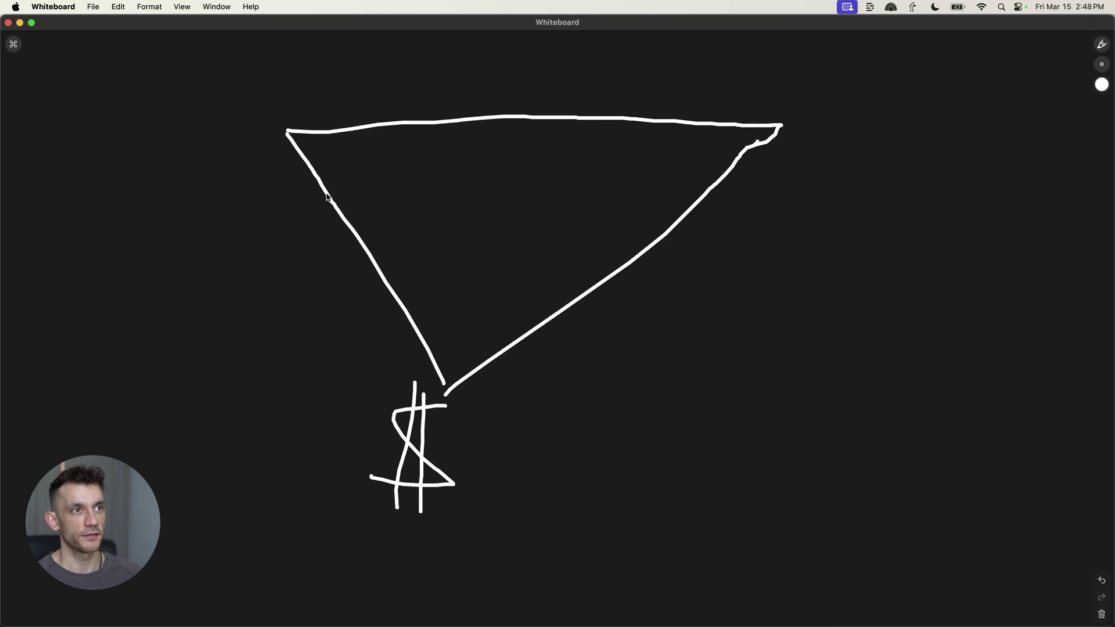
Step: Divide the funnel into three tiers and draw an arrow pointing into its top
{"action": "left_click_drag", "start_coordinate": [329, 194], "coordinate": [714, 194]}
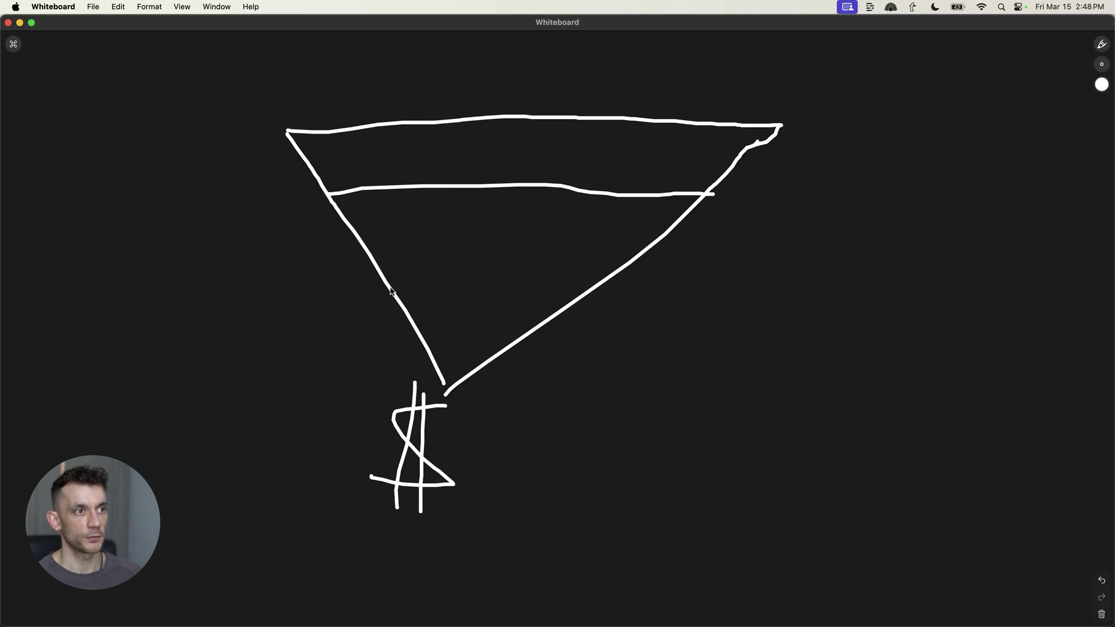
{"action": "left_click_drag", "start_coordinate": [390, 288], "coordinate": [587, 296]}
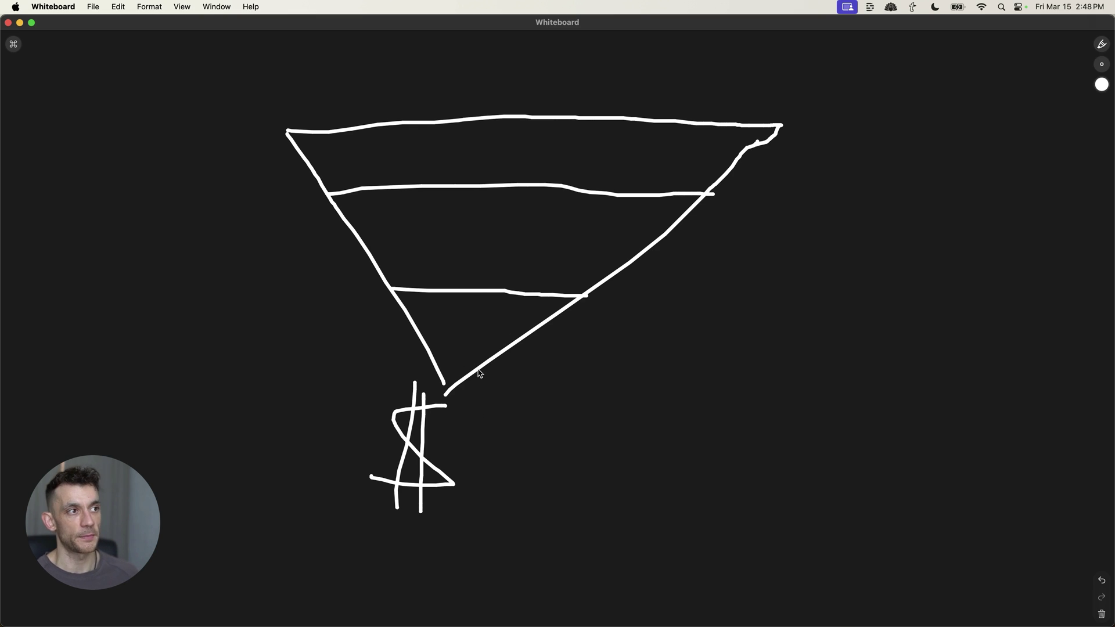
{"action": "left_click_drag", "start_coordinate": [501, 42], "coordinate": [495, 99]}
{"action": "left_click_drag", "start_coordinate": [461, 64], "coordinate": [559, 51]}
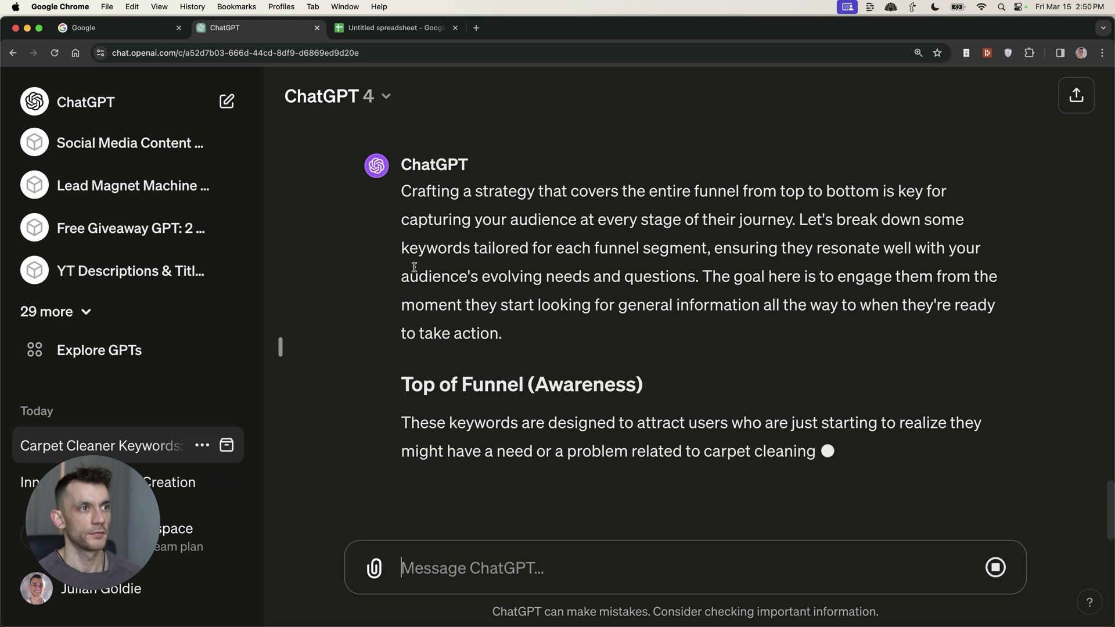
Step: Scroll through ChatGPT's funnel-keywords reply from the prompt down to the Bottom of Funnel section
{"action": "scroll", "coordinate": [495, 253], "scroll_direction": "up", "scroll_amount": 3}
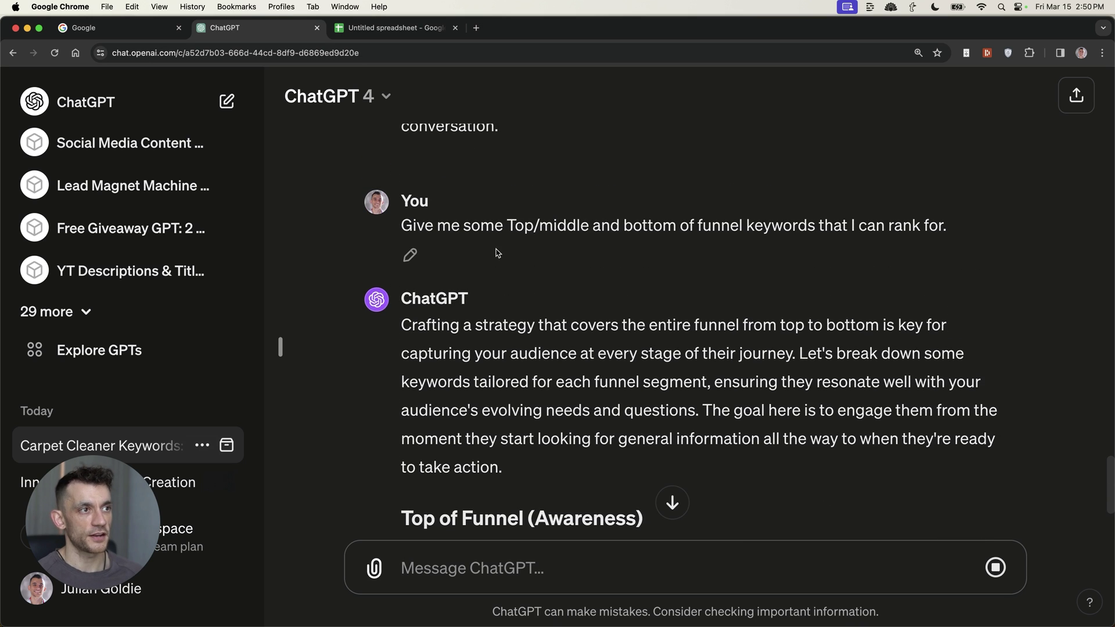
{"action": "scroll", "coordinate": [496, 253], "scroll_direction": "up", "scroll_amount": 1}
{"action": "scroll", "coordinate": [688, 375], "scroll_direction": "down", "scroll_amount": 10}
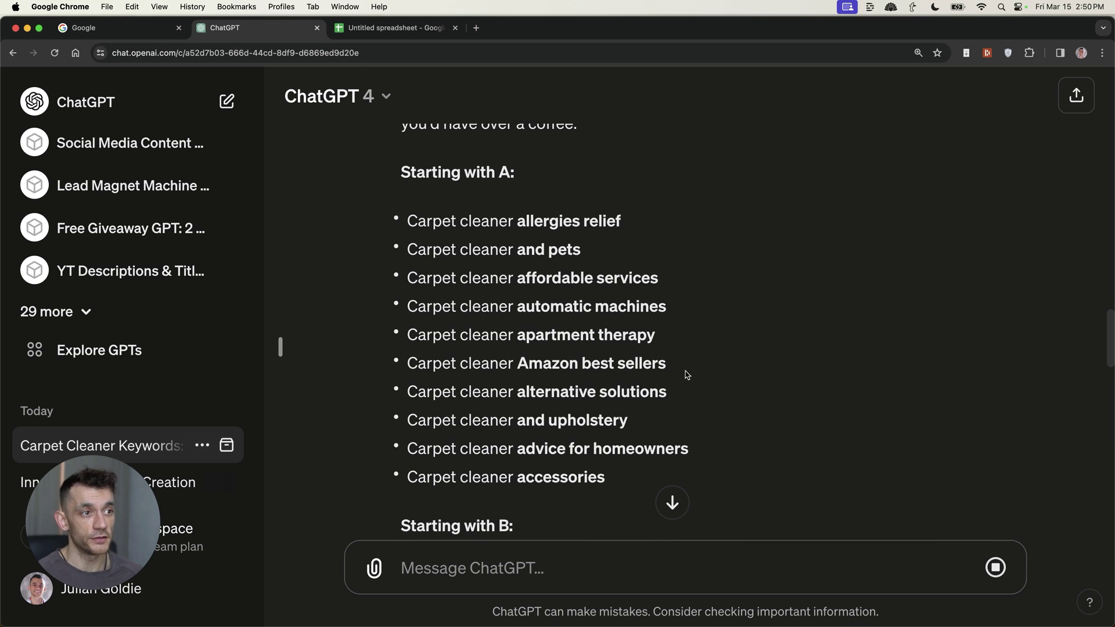
{"action": "left_click_drag", "start_coordinate": [372, 221], "coordinate": [690, 452]}
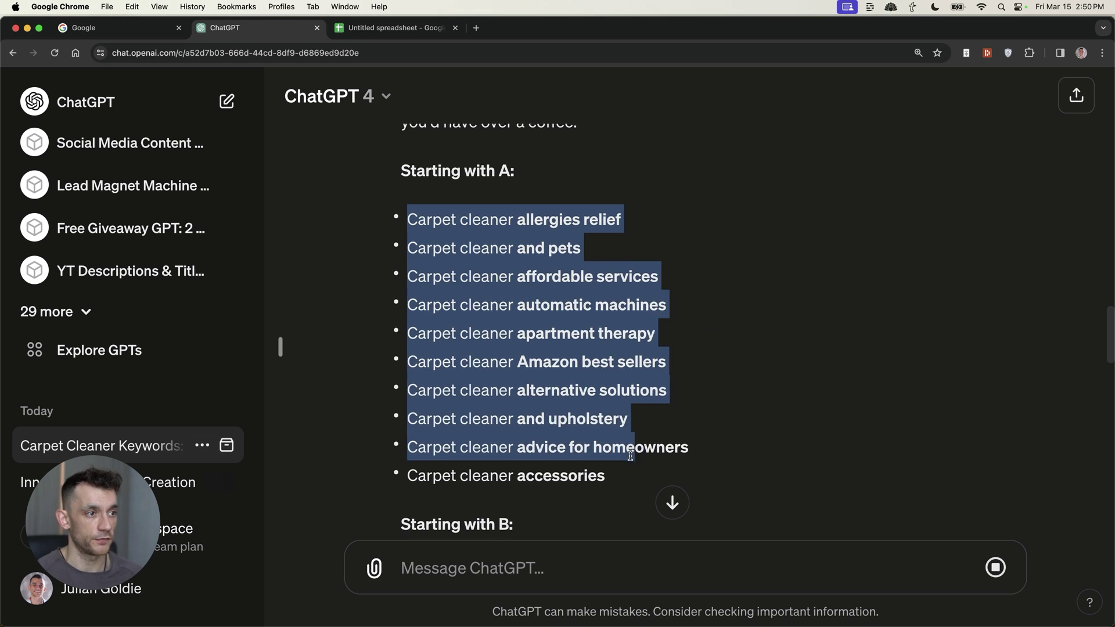
{"action": "scroll", "coordinate": [617, 450], "scroll_direction": "down", "scroll_amount": 12}
{"action": "scroll", "coordinate": [617, 450], "scroll_direction": "down", "scroll_amount": 10}
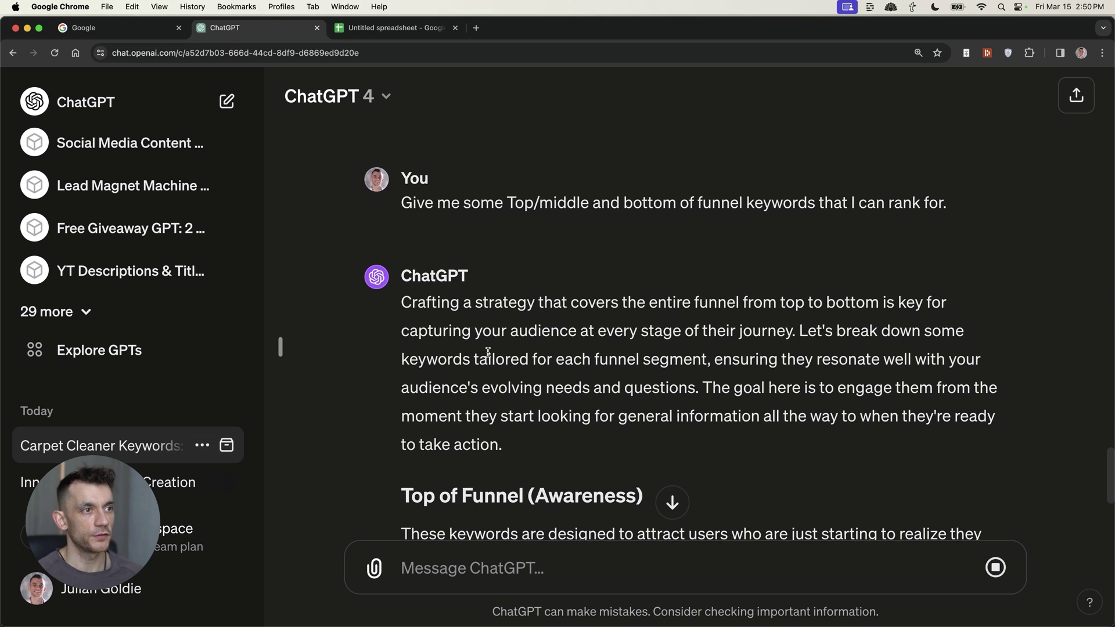
{"action": "scroll", "coordinate": [480, 360], "scroll_direction": "down", "scroll_amount": 5}
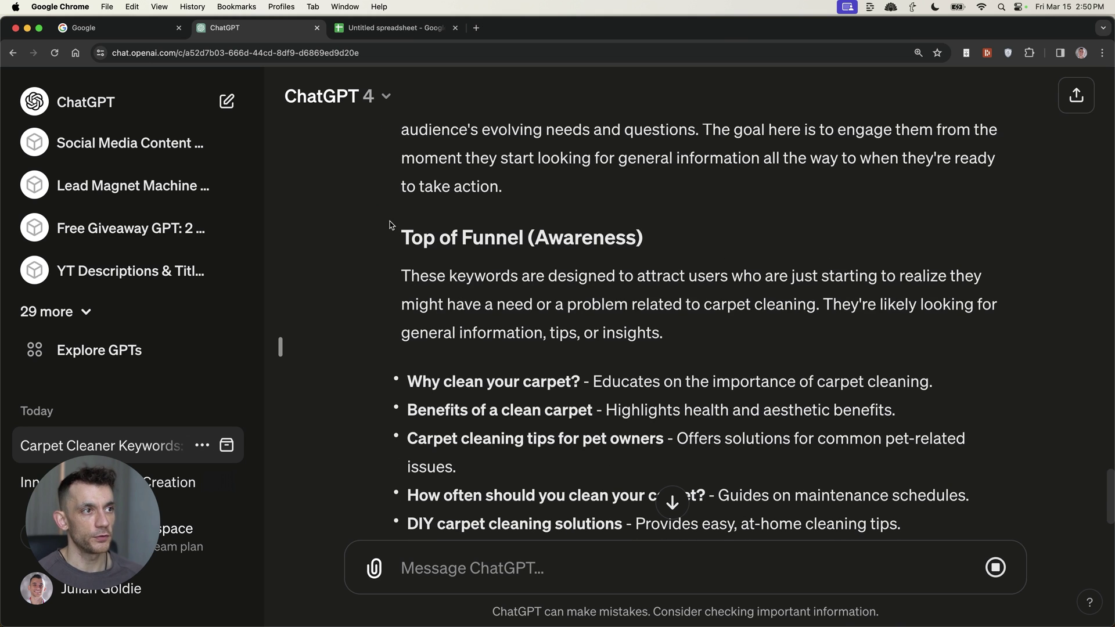
{"action": "scroll", "coordinate": [461, 264], "scroll_direction": "up", "scroll_amount": 5}
{"action": "left_click_drag", "start_coordinate": [401, 171], "coordinate": [981, 170]}
{"action": "left_click", "coordinate": [531, 300]}
{"action": "scroll", "coordinate": [530, 300], "scroll_direction": "down", "scroll_amount": 3}
{"action": "left_click_drag", "start_coordinate": [400, 186], "coordinate": [690, 269]}
{"action": "left_click", "coordinate": [690, 269]}
{"action": "scroll", "coordinate": [560, 348], "scroll_direction": "down", "scroll_amount": 3}
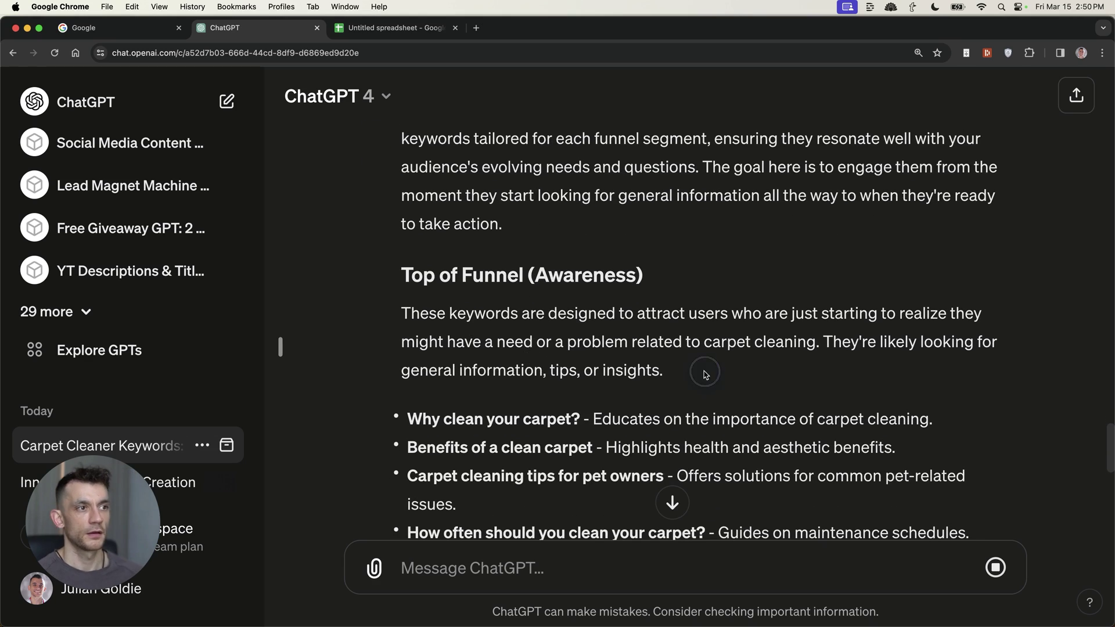
{"action": "scroll", "coordinate": [530, 264], "scroll_direction": "down", "scroll_amount": 4}
{"action": "scroll", "coordinate": [562, 371], "scroll_direction": "up", "scroll_amount": 6}
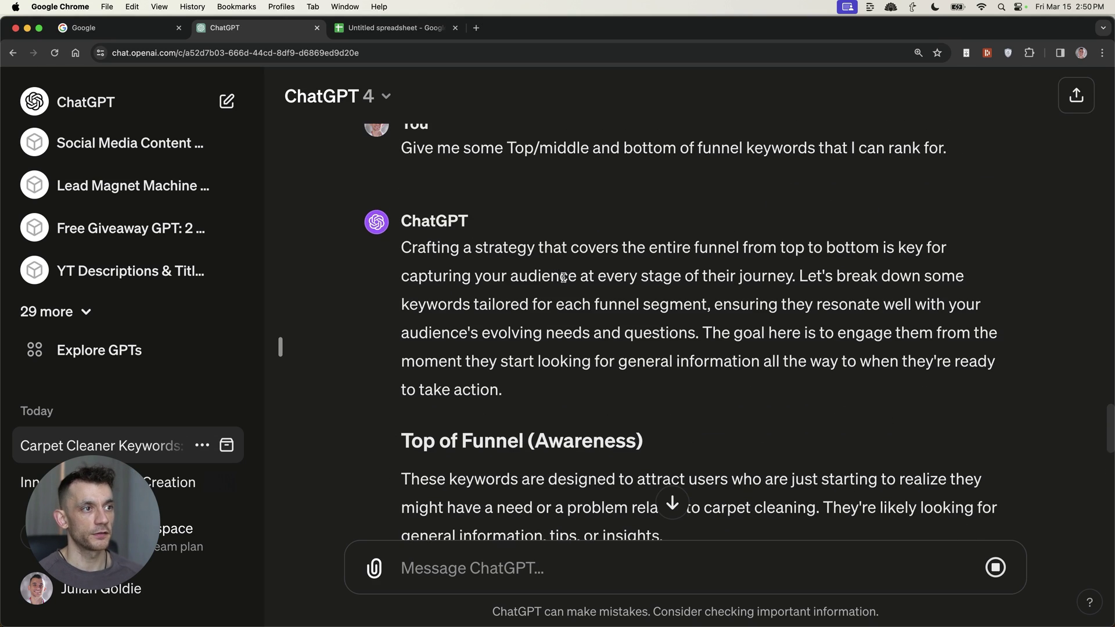
{"action": "scroll", "coordinate": [506, 436], "scroll_direction": "down", "scroll_amount": 6}
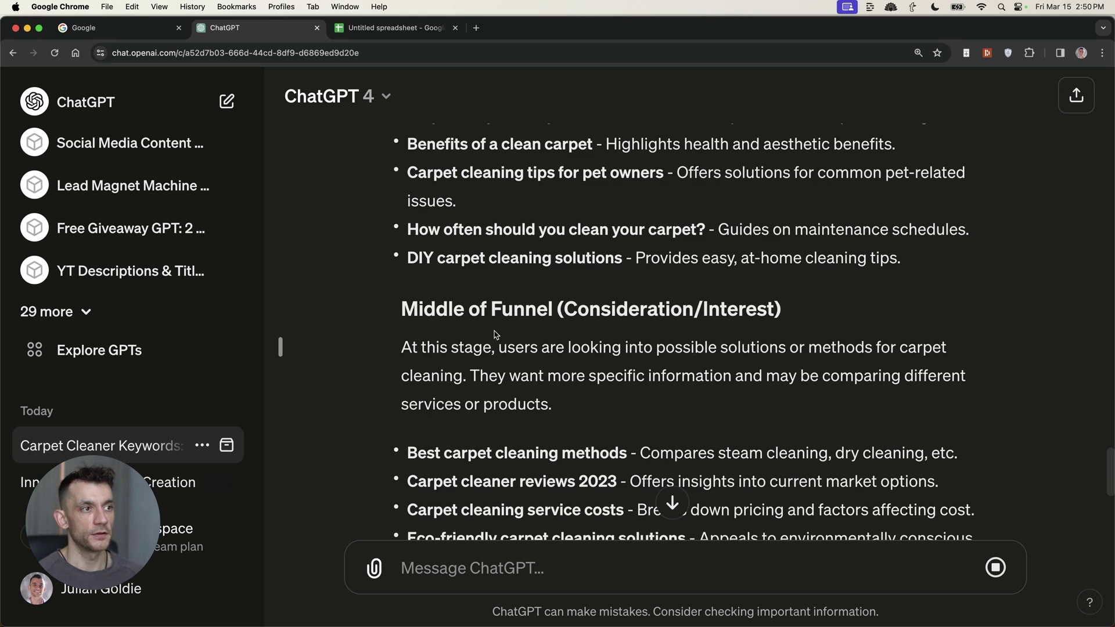
{"action": "scroll", "coordinate": [496, 335], "scroll_direction": "down", "scroll_amount": 8}
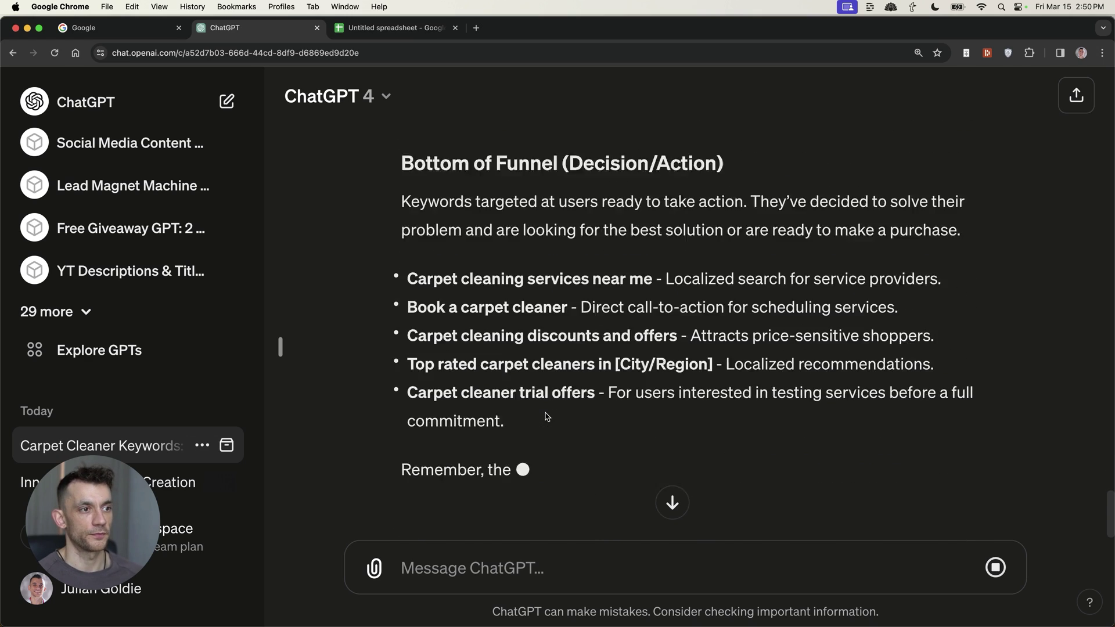
{"action": "scroll", "coordinate": [546, 416], "scroll_direction": "down", "scroll_amount": 1}
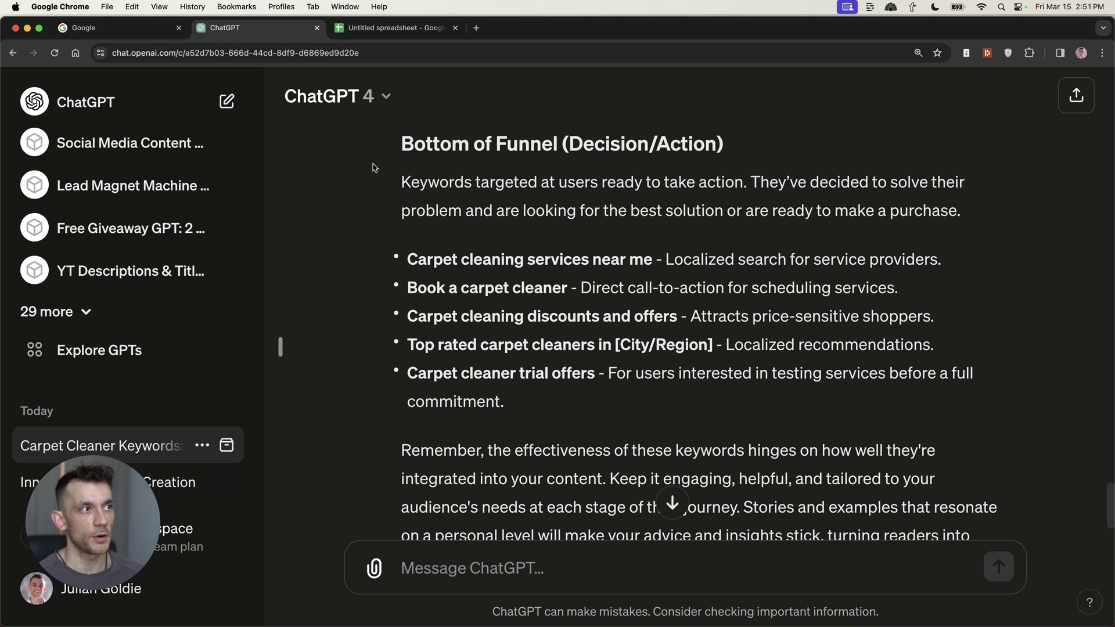
Step: Highlight Bottom of Funnel keywords like 'Carpet cleaner trial offers' and 'Book a carpet cleaner'
{"action": "left_click_drag", "start_coordinate": [374, 166], "coordinate": [695, 164]}
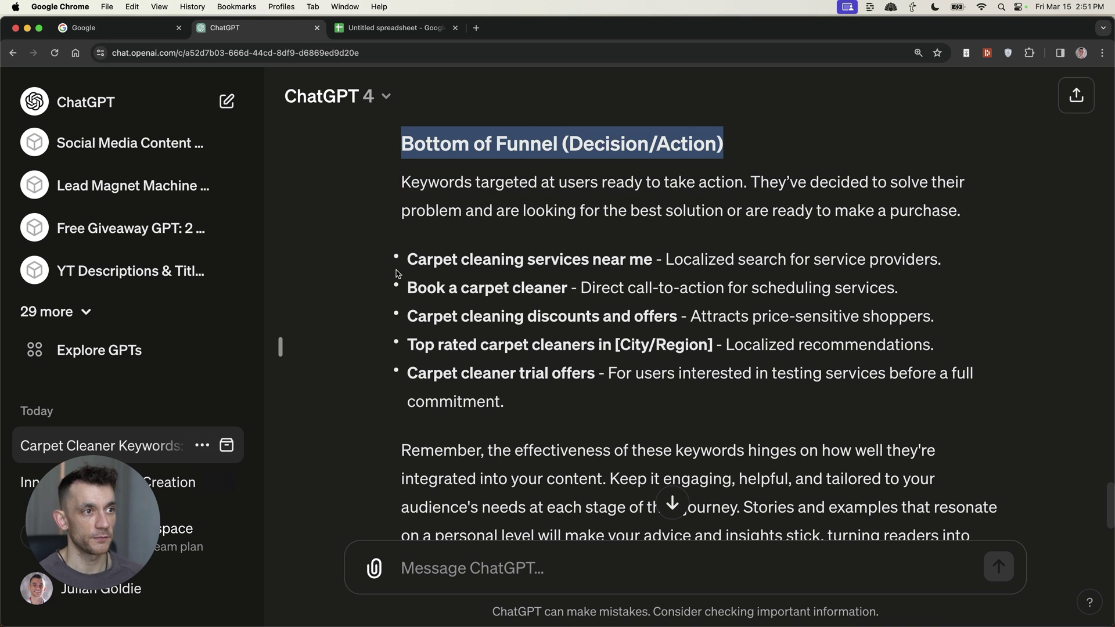
{"action": "left_click_drag", "start_coordinate": [417, 348], "coordinate": [639, 336]}
{"action": "left_click", "coordinate": [400, 360]}
{"action": "left_click", "coordinate": [639, 335]}
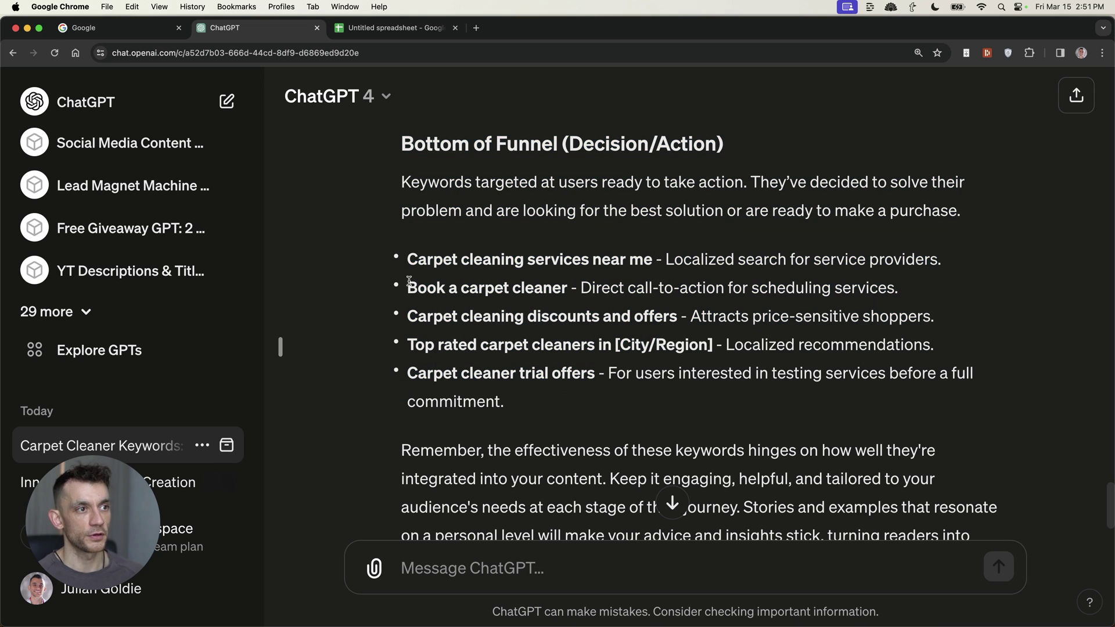
{"action": "left_click_drag", "start_coordinate": [409, 285], "coordinate": [572, 286]}
{"action": "left_click", "coordinate": [317, 267]}
Step: Scroll back up to Top of Funnel keywords such as 'Why clean your carpet?'
{"action": "scroll", "coordinate": [498, 278], "scroll_direction": "up", "scroll_amount": 5}
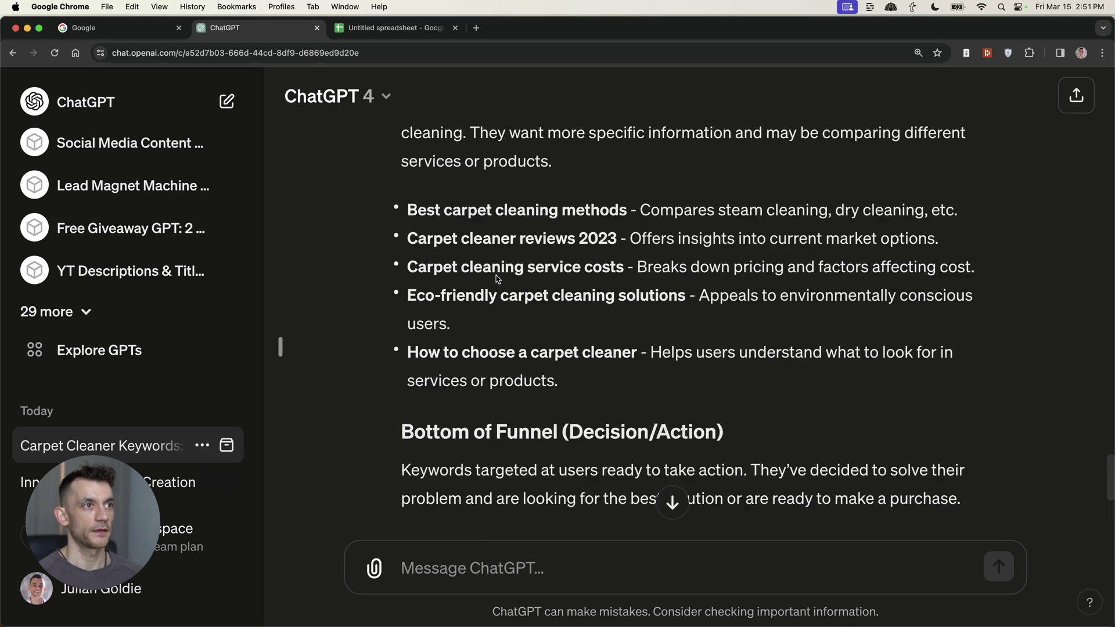
{"action": "scroll", "coordinate": [498, 277], "scroll_direction": "up", "scroll_amount": 4}
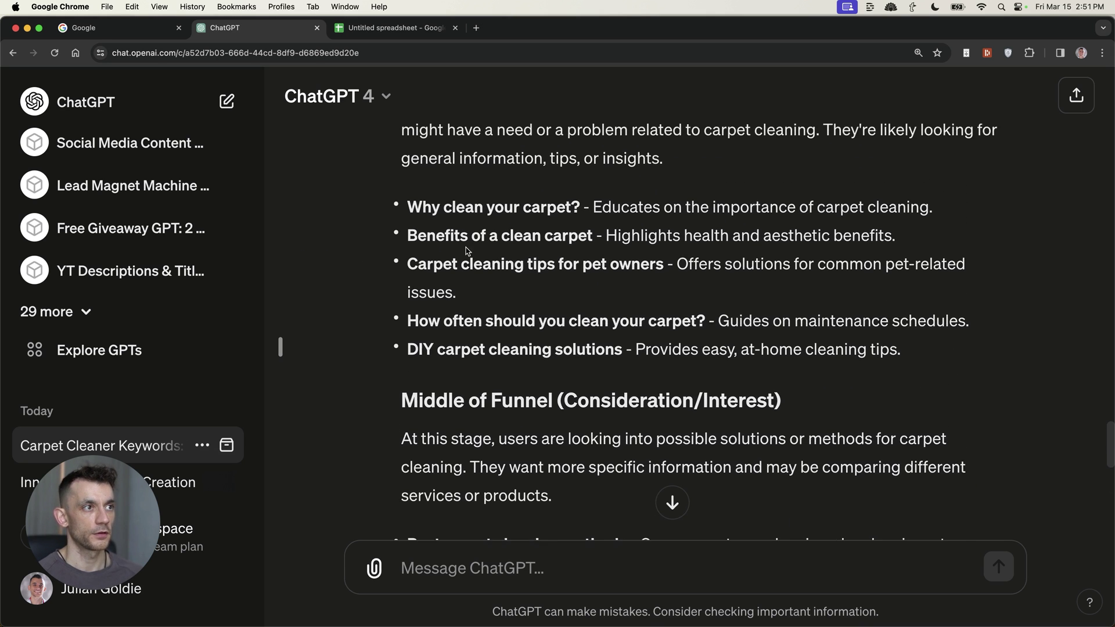
{"action": "scroll", "coordinate": [468, 251], "scroll_direction": "up", "scroll_amount": 1}
{"action": "left_click_drag", "start_coordinate": [408, 235], "coordinate": [580, 237]}
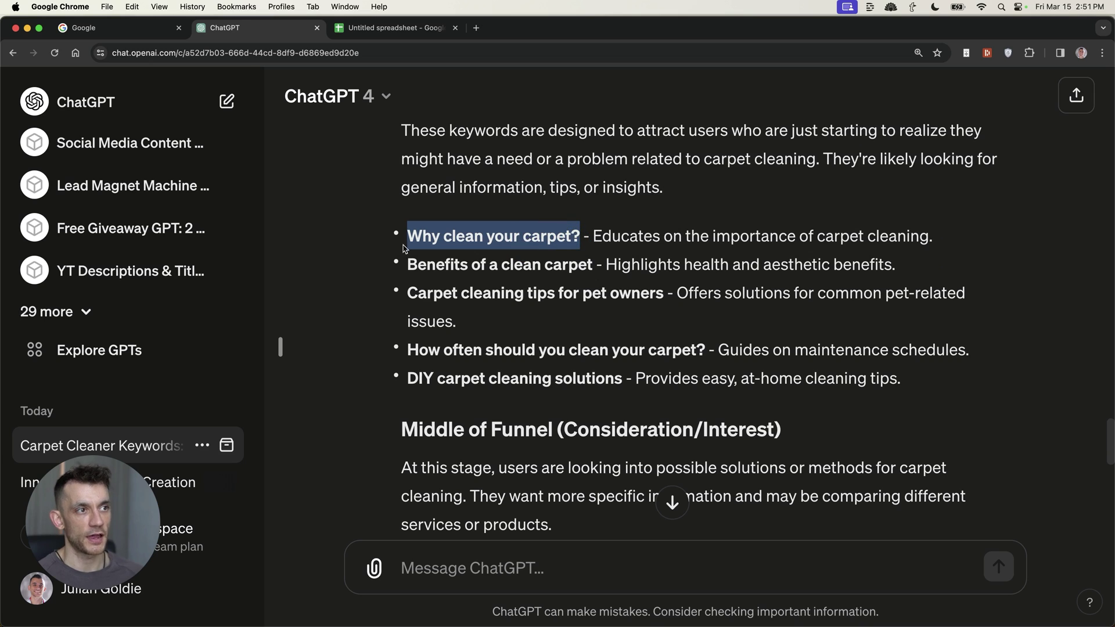
{"action": "left_click_drag", "start_coordinate": [408, 265], "coordinate": [592, 266]}
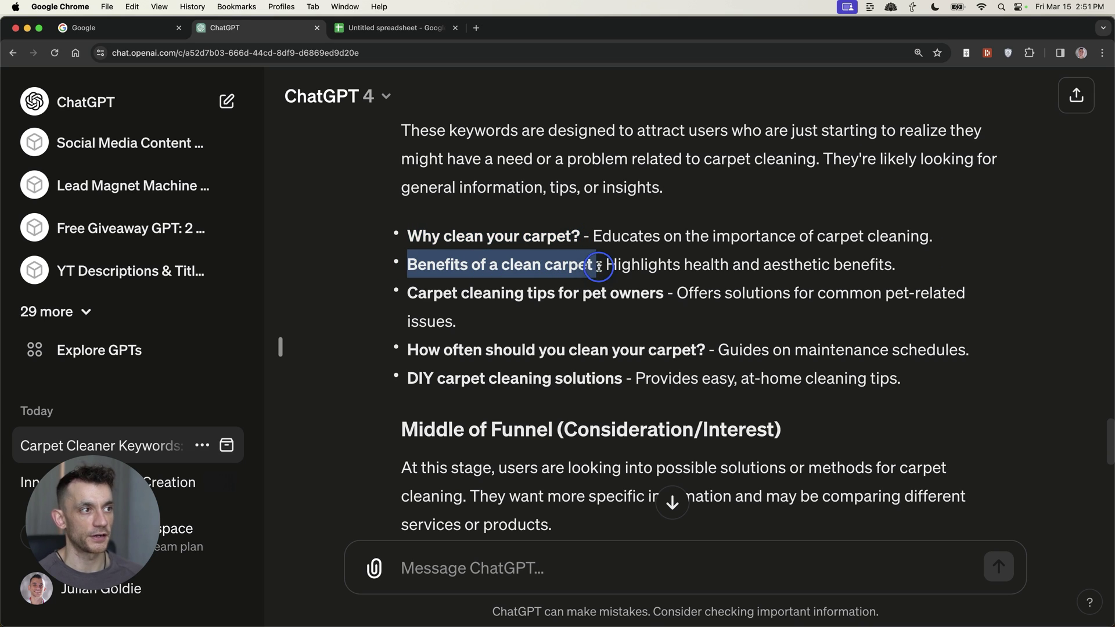
{"action": "scroll", "coordinate": [524, 313], "scroll_direction": "down", "scroll_amount": 4}
{"action": "scroll", "coordinate": [511, 345], "scroll_direction": "down", "scroll_amount": 3}
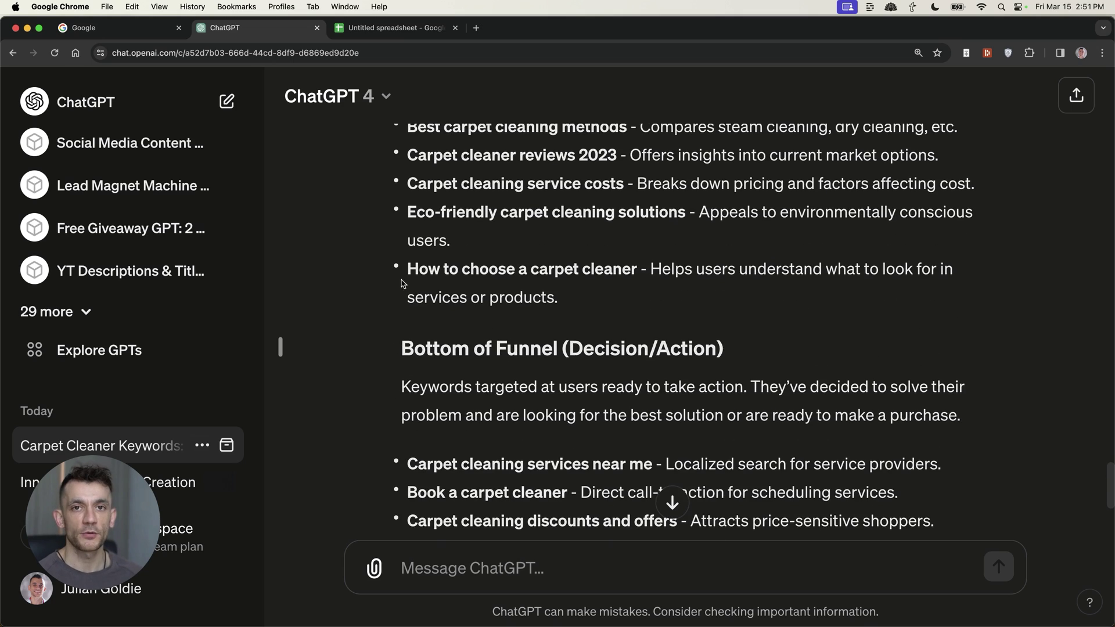
{"action": "scroll", "coordinate": [410, 416], "scroll_direction": "up", "scroll_amount": 6}
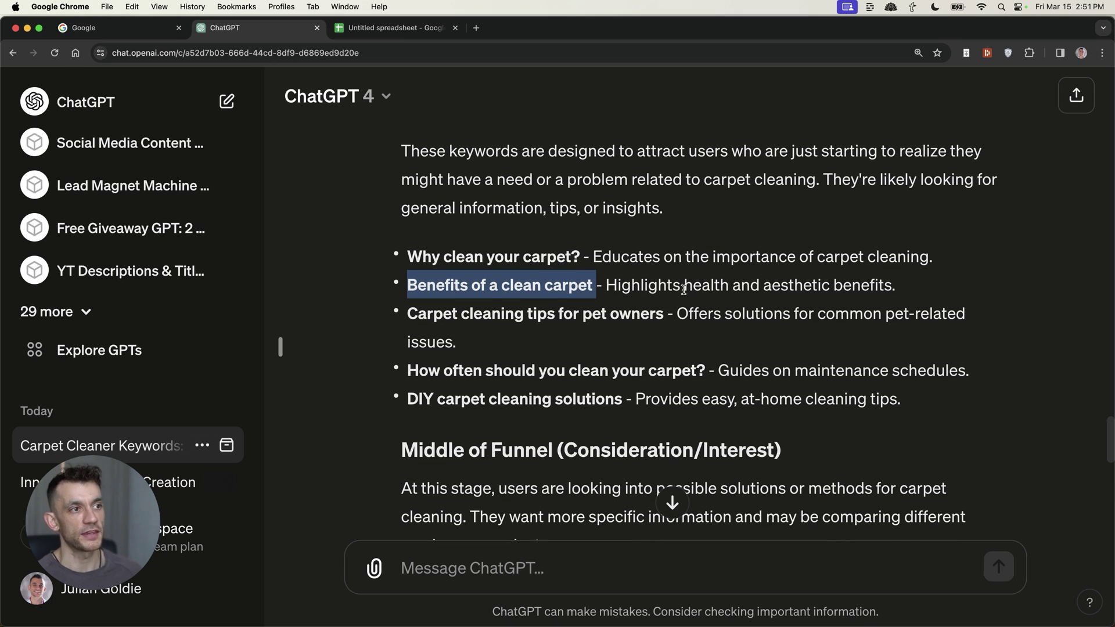
{"action": "scroll", "coordinate": [683, 289], "scroll_direction": "down", "scroll_amount": 1}
{"action": "scroll", "coordinate": [621, 290], "scroll_direction": "down", "scroll_amount": 3}
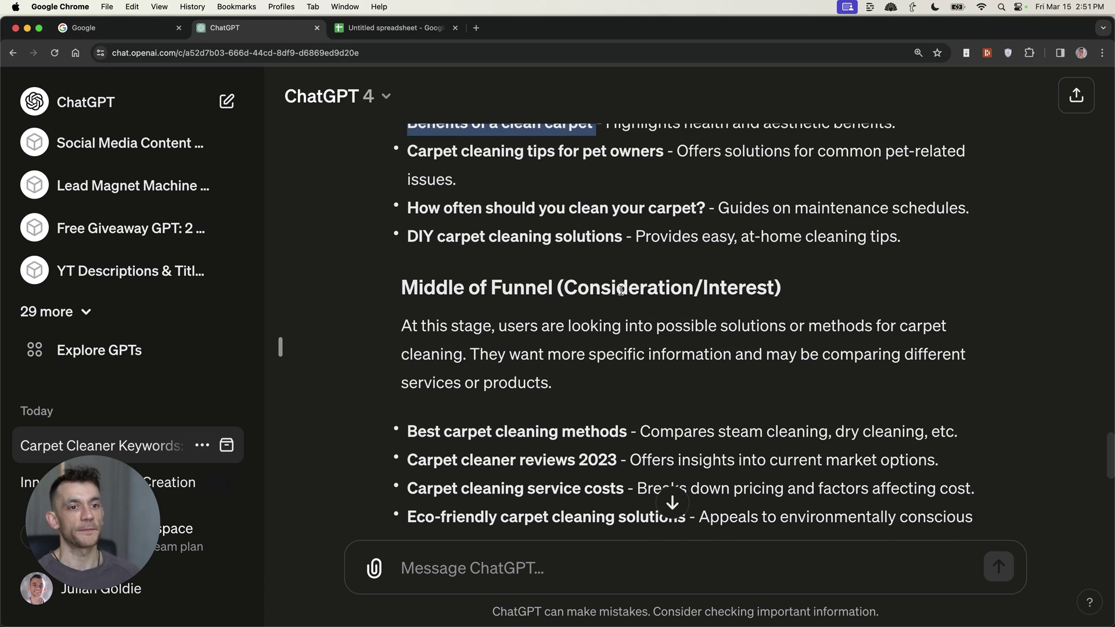
{"action": "scroll", "coordinate": [632, 329], "scroll_direction": "down", "scroll_amount": 8}
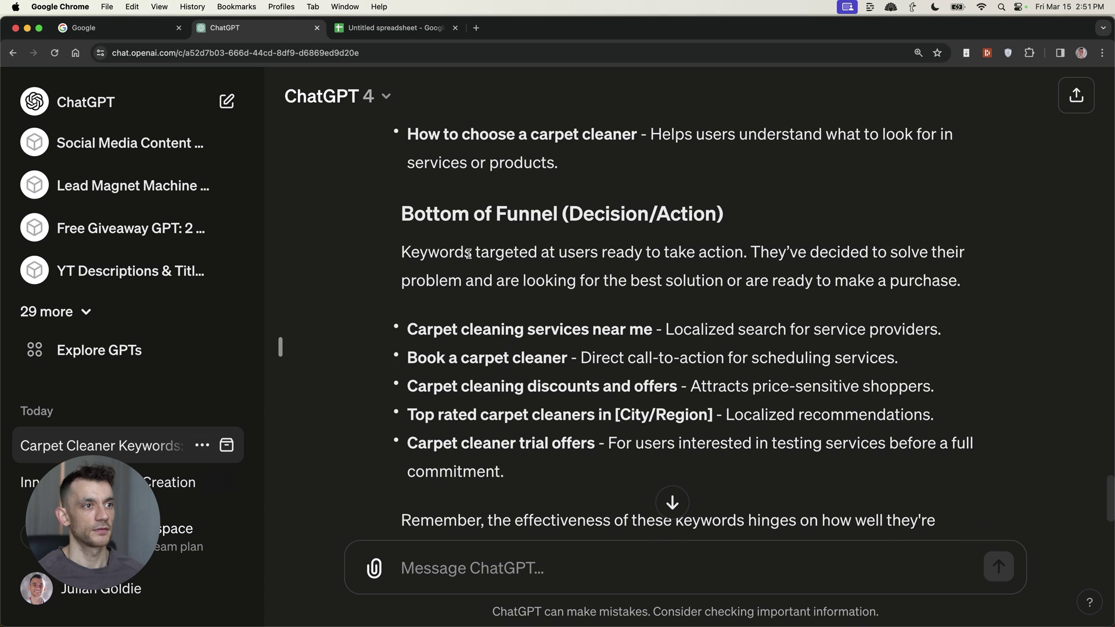
{"action": "mouse_move", "coordinate": [389, 215]}
{"action": "left_mouse_down"}
{"action": "mouse_move", "coordinate": [485, 261]}
{"action": "mouse_move", "coordinate": [561, 476]}
{"action": "mouse_move", "coordinate": [394, 212]}
{"action": "left_mouse_up"}
{"action": "left_click", "coordinate": [461, 335]}
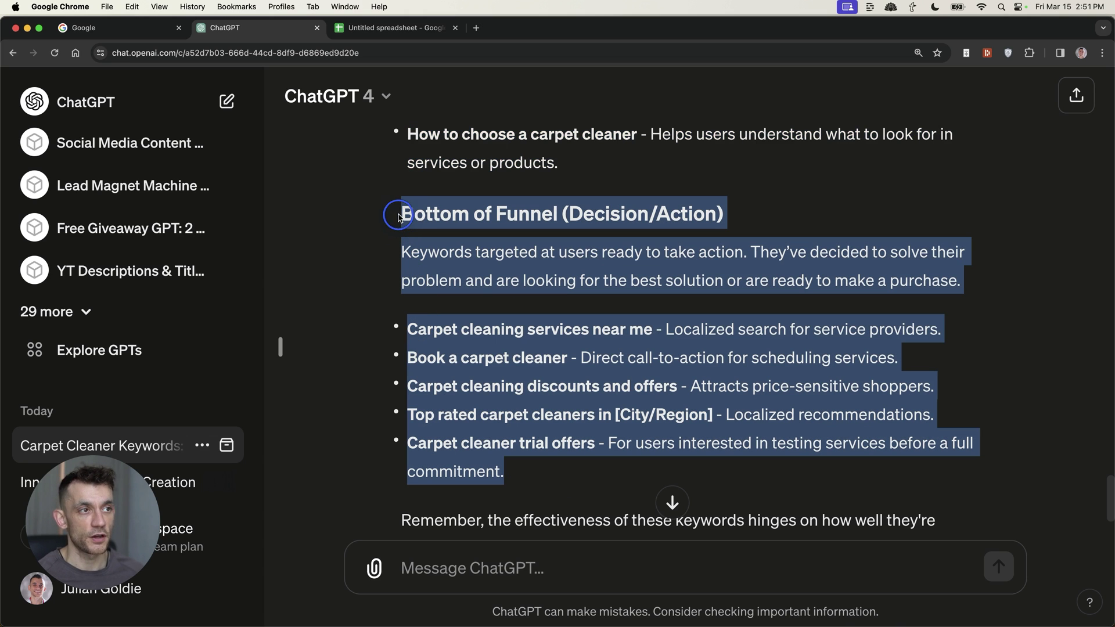
{"action": "scroll", "coordinate": [610, 243], "scroll_direction": "up", "scroll_amount": 10}
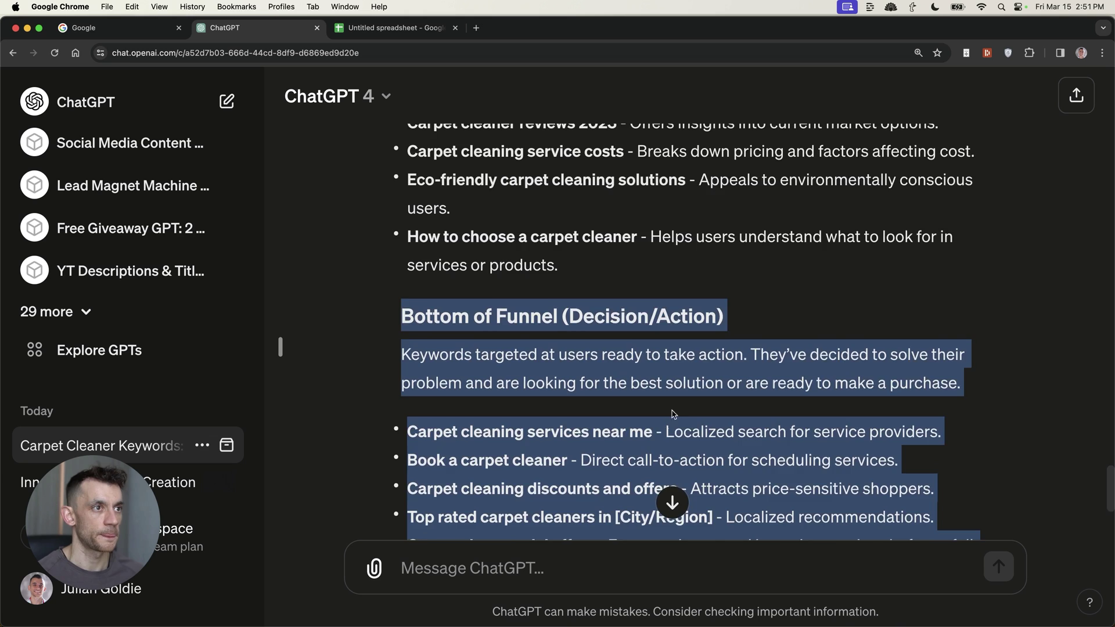
{"action": "scroll", "coordinate": [485, 323], "scroll_direction": "up", "scroll_amount": 1}
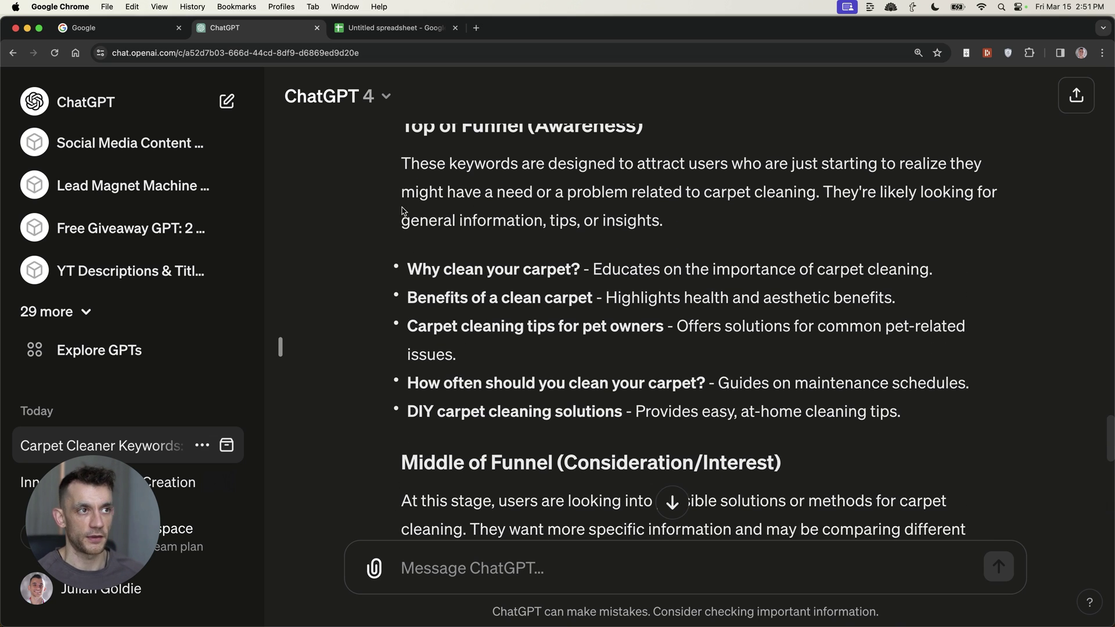
{"action": "scroll", "coordinate": [404, 212], "scroll_direction": "up", "scroll_amount": 1}
{"action": "left_click_drag", "start_coordinate": [408, 286], "coordinate": [1050, 443]}
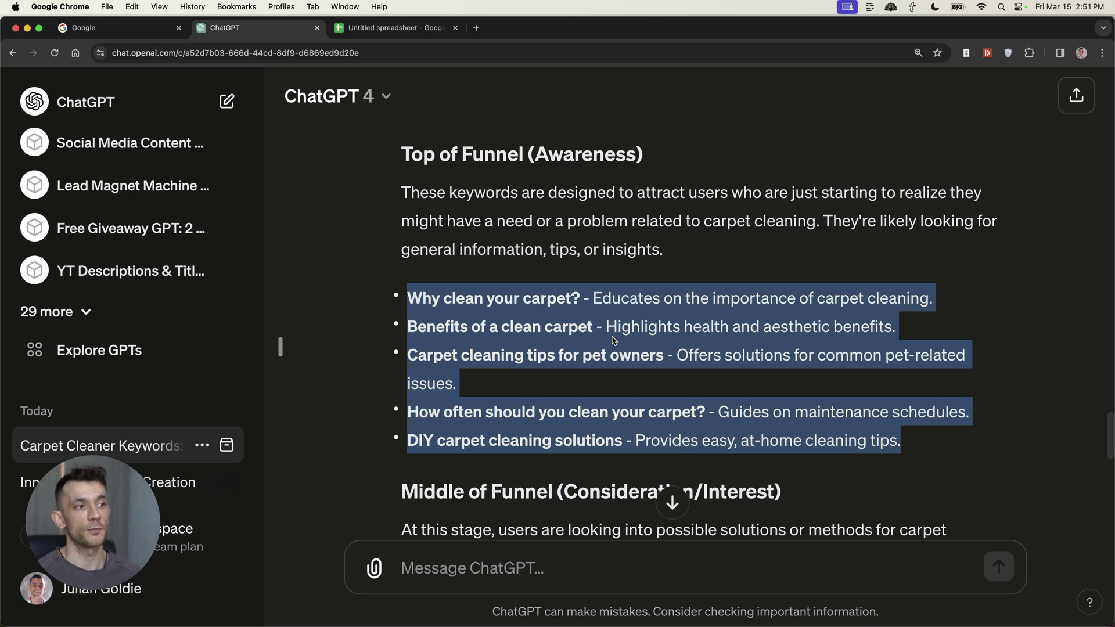
{"action": "left_click", "coordinate": [539, 251]}
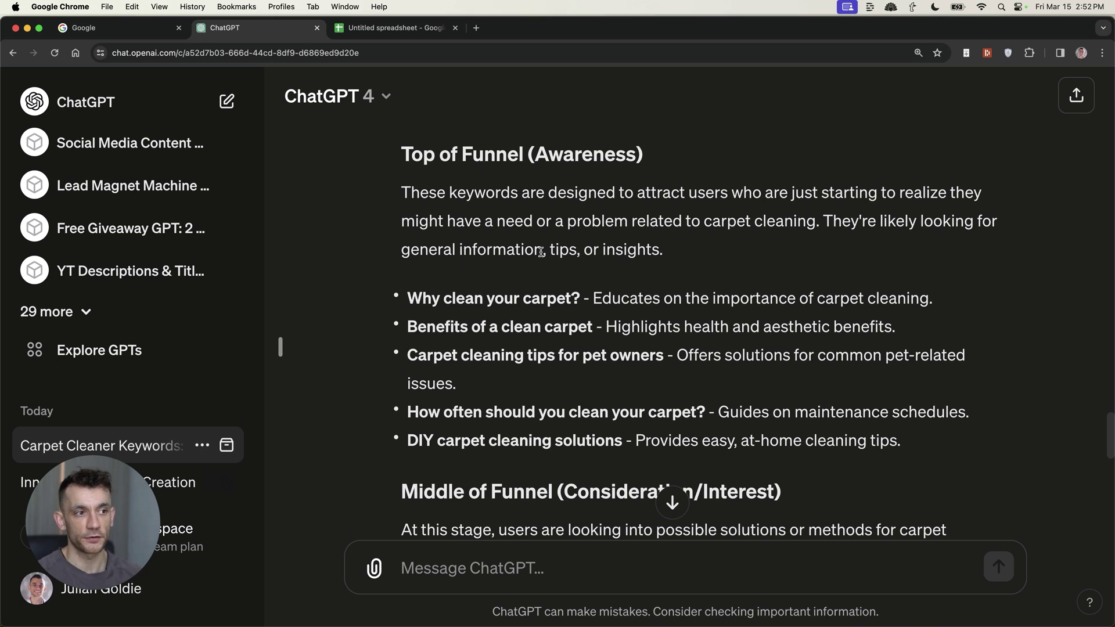
{"action": "left_click_drag", "start_coordinate": [401, 152], "coordinate": [731, 326]}
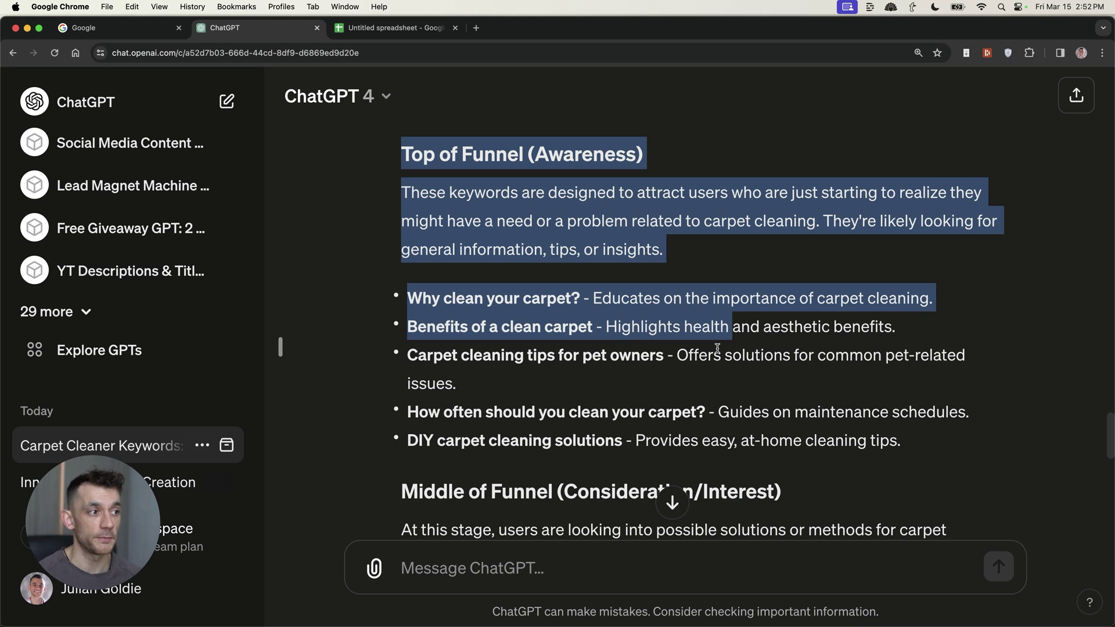
{"action": "left_click", "coordinate": [776, 587]}
{"action": "scroll", "coordinate": [634, 320], "scroll_direction": "down", "scroll_amount": 5}
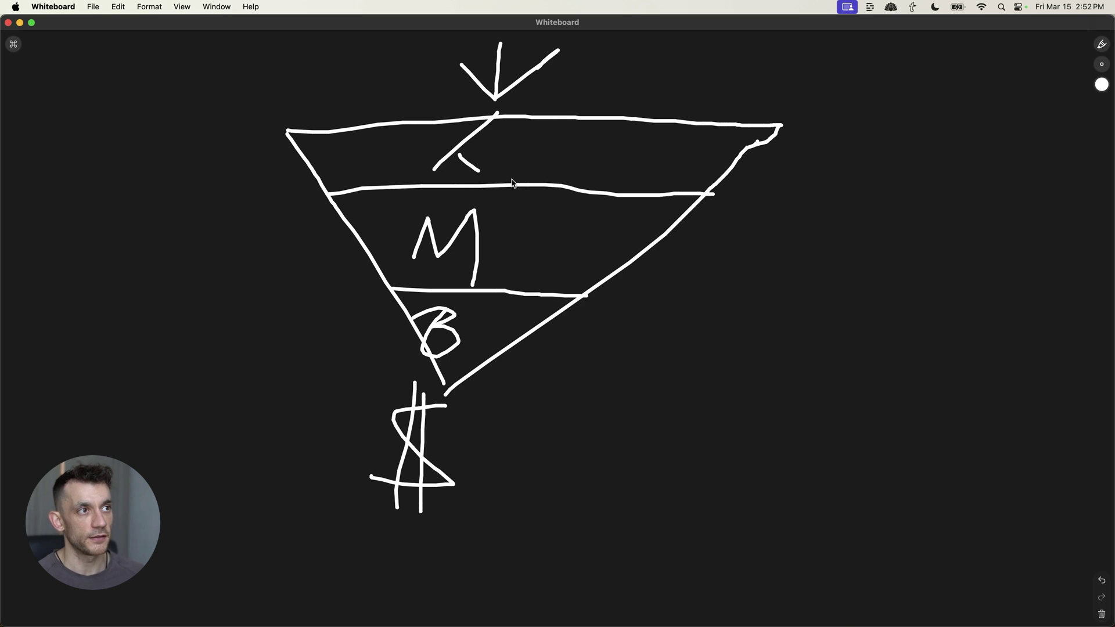
Step: Draw a curved arrow into the funnel's T tier and another pointing at the B tier
{"action": "left_click_drag", "start_coordinate": [621, 122], "coordinate": [749, 84]}
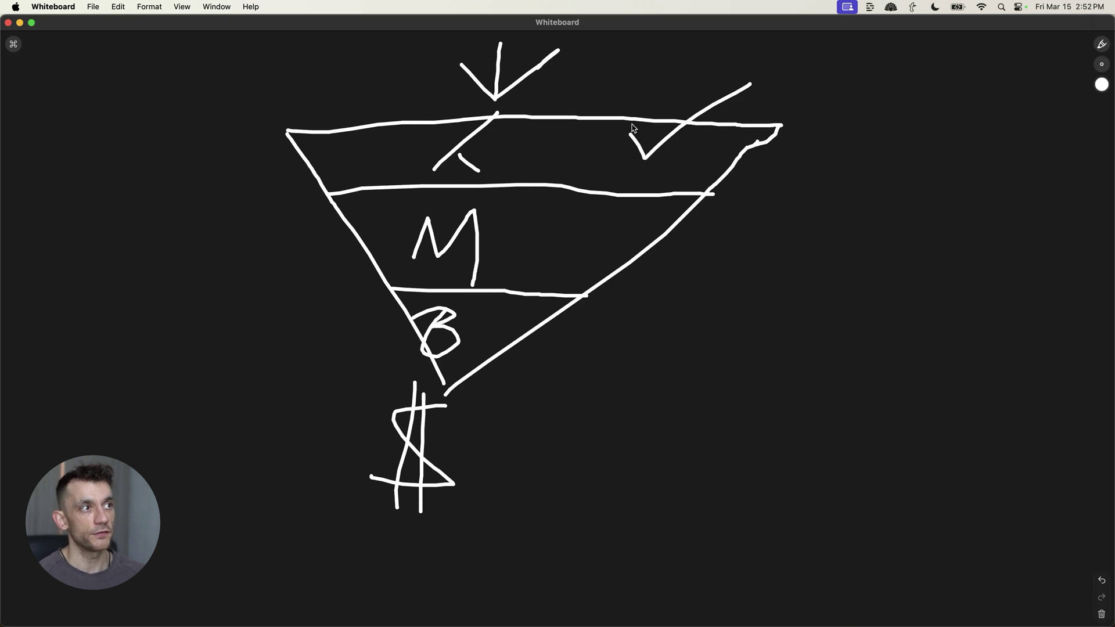
{"action": "mouse_move", "coordinate": [654, 81]}
{"action": "left_mouse_down"}
{"action": "mouse_move", "coordinate": [521, 153]}
{"action": "mouse_move", "coordinate": [509, 138]}
{"action": "mouse_move", "coordinate": [555, 173]}
{"action": "left_mouse_up"}
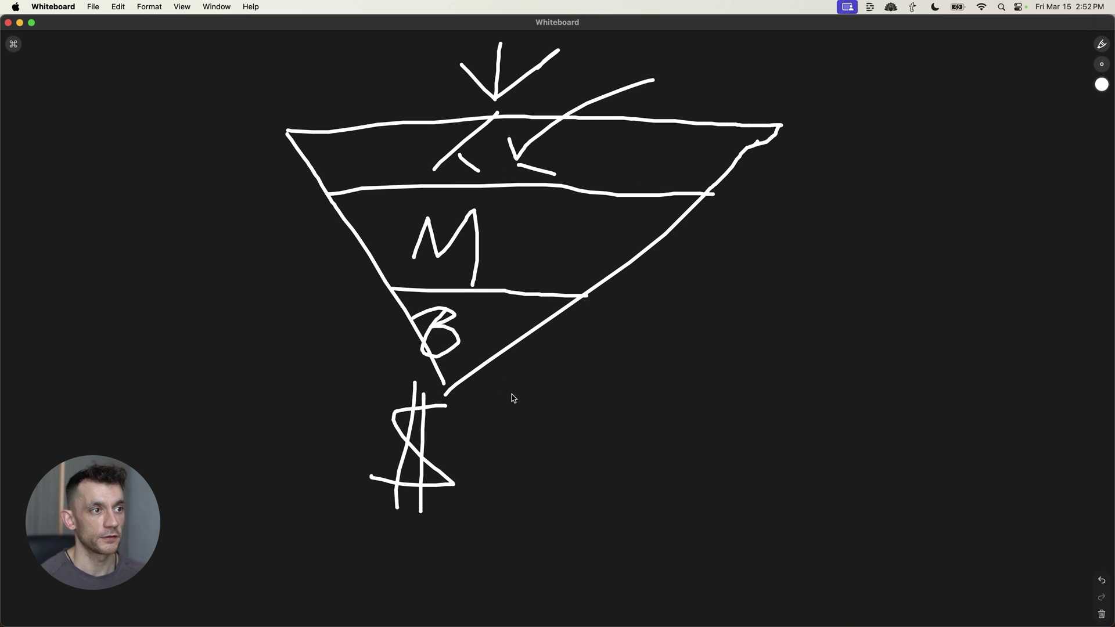
{"action": "mouse_move", "coordinate": [513, 398]}
{"action": "left_mouse_down"}
{"action": "mouse_move", "coordinate": [481, 331]}
{"action": "mouse_move", "coordinate": [473, 340]}
{"action": "mouse_move", "coordinate": [495, 332]}
{"action": "left_mouse_up"}
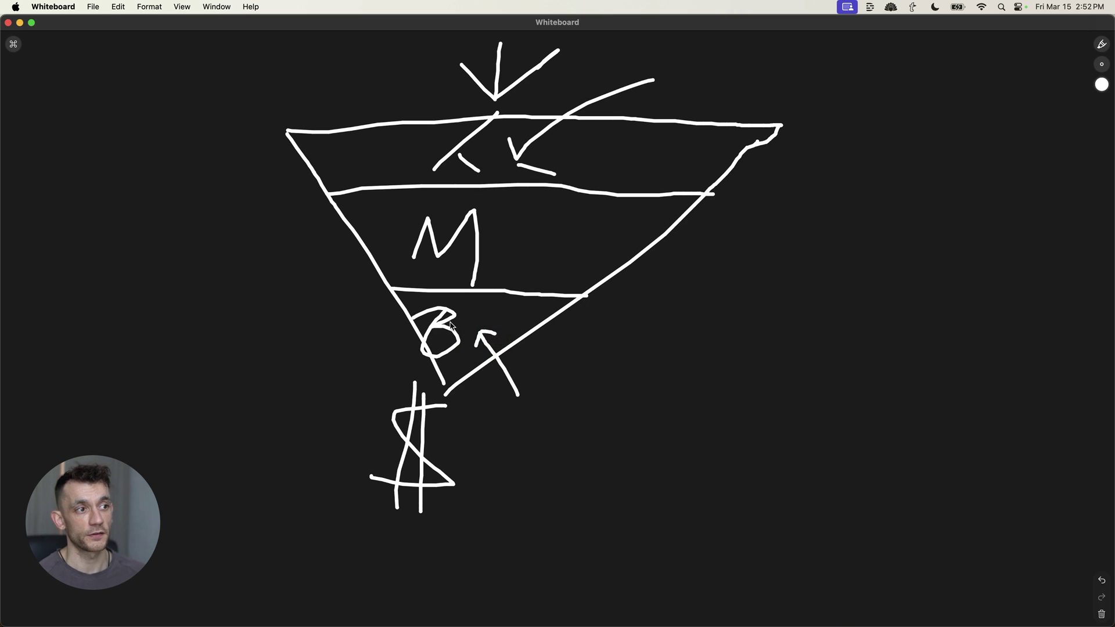
Step: Paste the five Top of Funnel keywords from ChatGPT under TOP OF FUNNEL in column A
{"action": "key", "text": "super+Tab"}
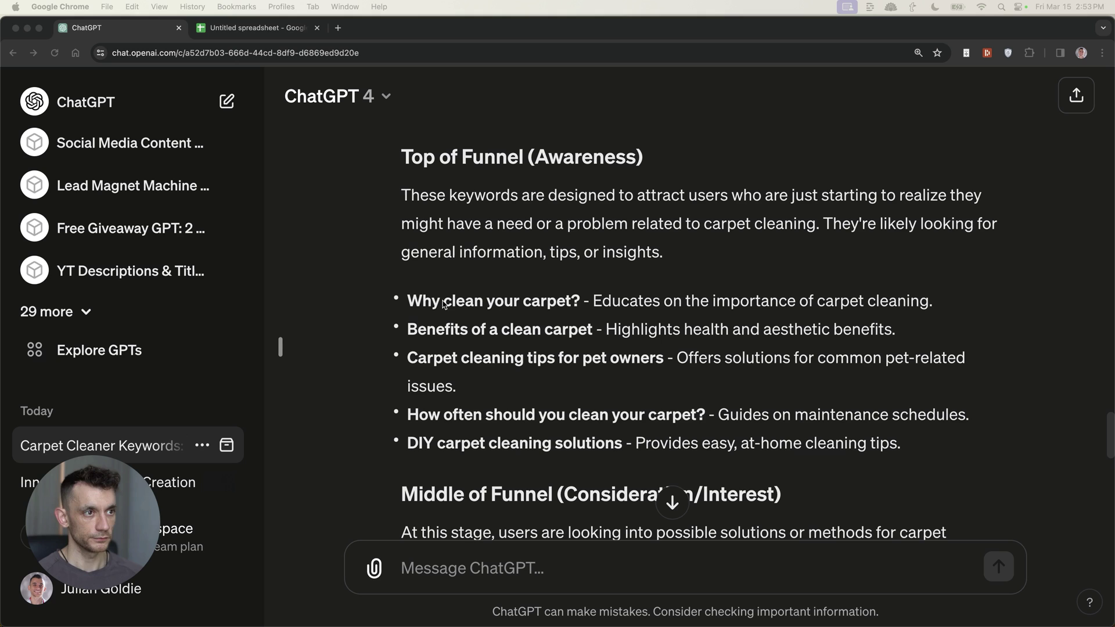
{"action": "double_click", "coordinate": [420, 302]}
{"action": "left_click", "coordinate": [1004, 436], "text": "shift"}
{"action": "key", "text": "super+c"}
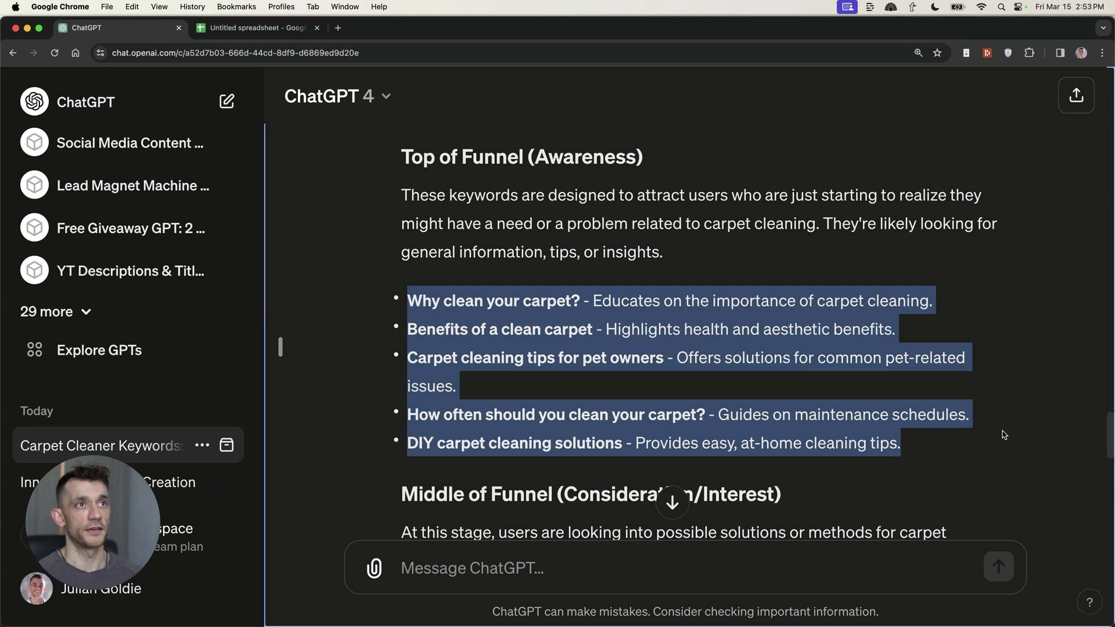
{"action": "key", "text": "ctrl+Tab"}
{"action": "key", "text": "super+v"}
{"action": "key", "text": "super+Down"}
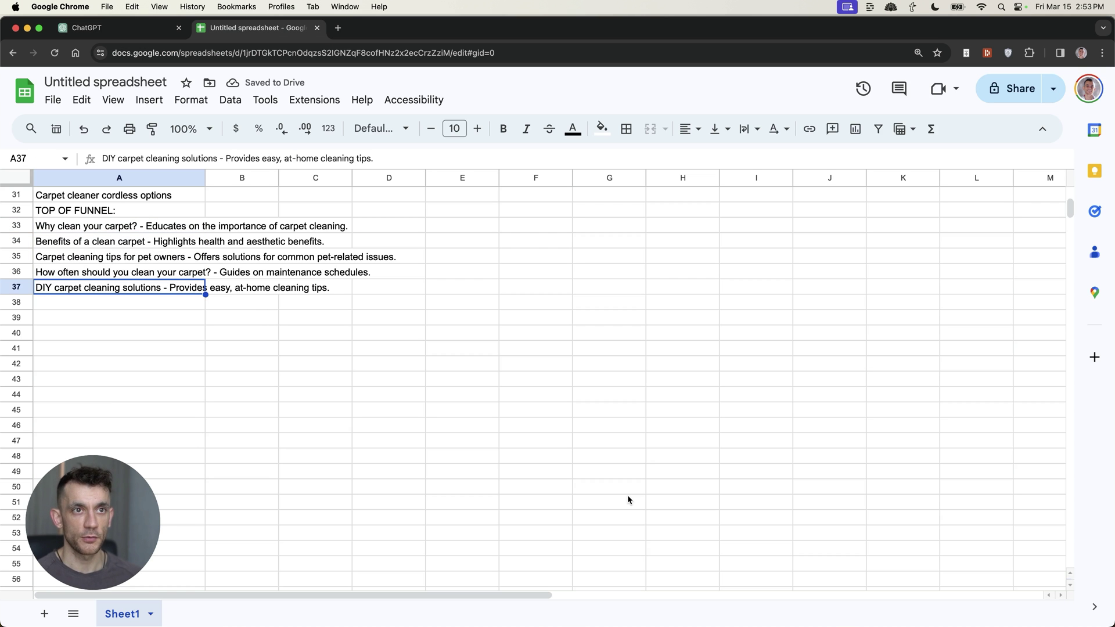
{"action": "key", "text": "Down"}
Step: Select the five Bottom of Funnel keywords in the ChatGPT reply
{"action": "key", "text": "ctrl+Tab"}
{"action": "double_click", "coordinate": [446, 253]}
{"action": "scroll", "coordinate": [447, 254], "scroll_direction": "down", "scroll_amount": 3}
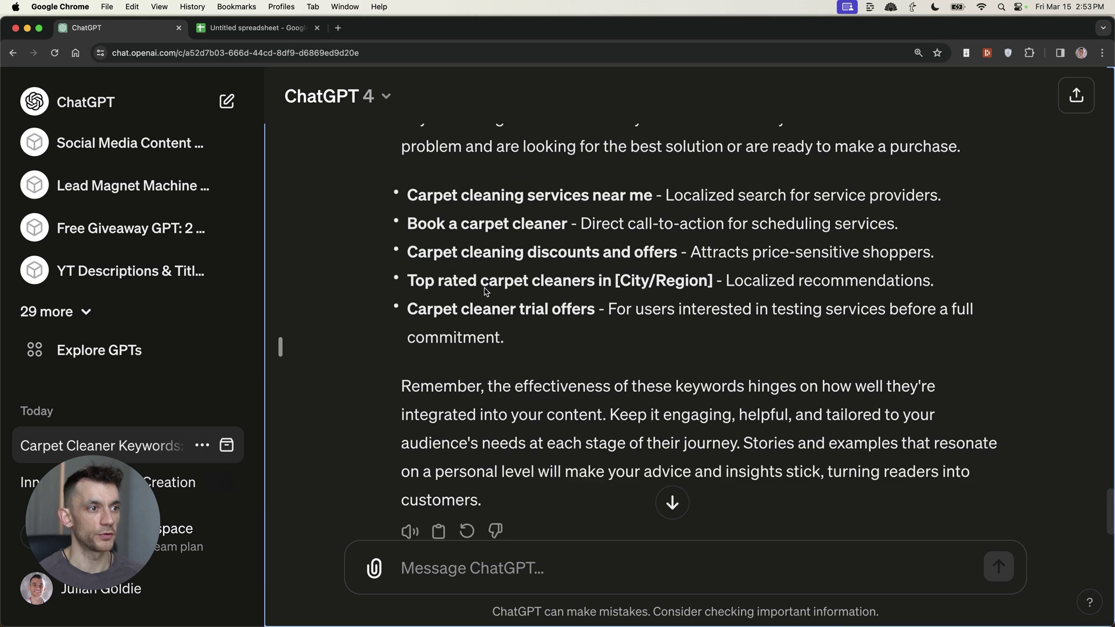
{"action": "left_click_drag", "start_coordinate": [407, 210], "coordinate": [504, 353]}
{"action": "scroll", "coordinate": [595, 507], "scroll_direction": "down", "scroll_amount": 1}
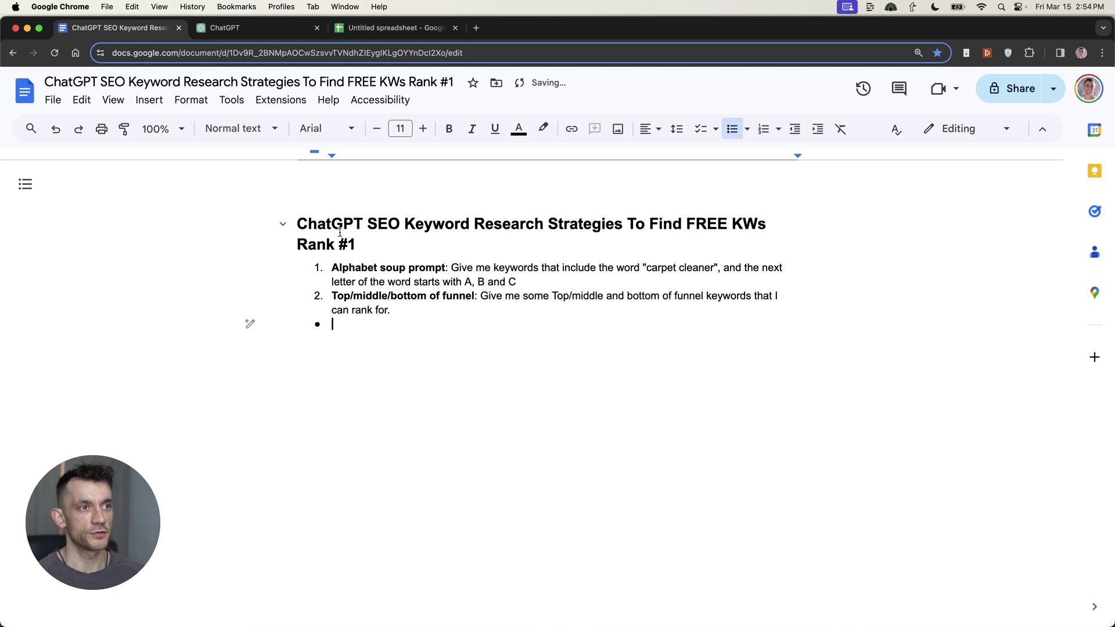
Step: Highlight the Alphabet soup prompt and the Top/middle/bottom of funnel label in the SOP doc
{"action": "left_click_drag", "start_coordinate": [332, 269], "coordinate": [528, 283]}
{"action": "left_click", "coordinate": [480, 261]}
{"action": "left_click_drag", "start_coordinate": [452, 268], "coordinate": [505, 283]}
{"action": "left_click_drag", "start_coordinate": [331, 296], "coordinate": [479, 299]}
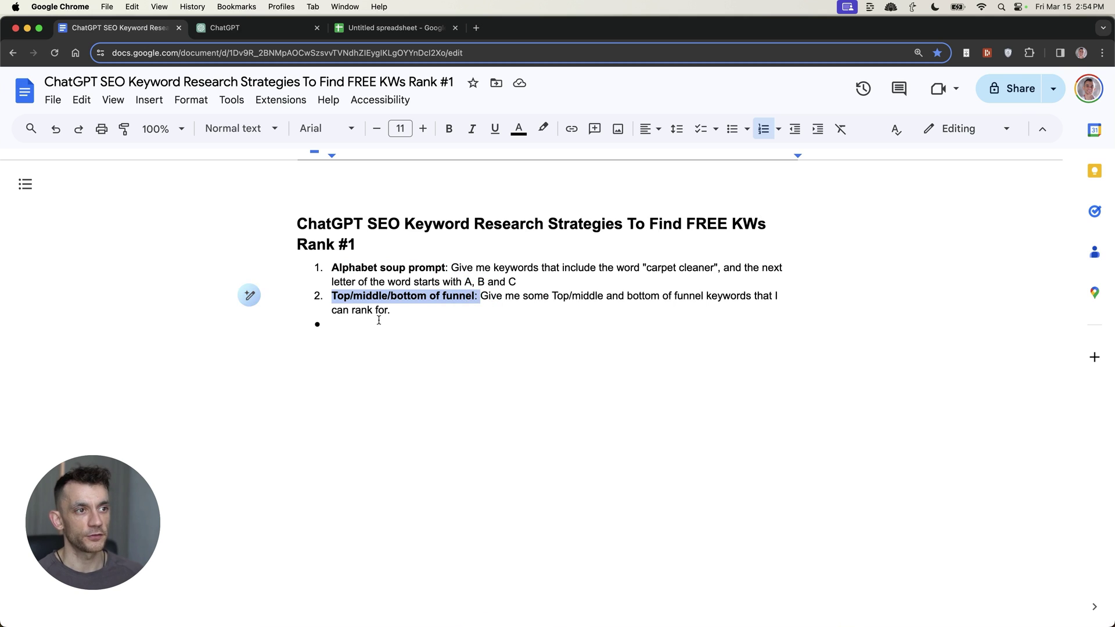
{"action": "left_click", "coordinate": [480, 297]}
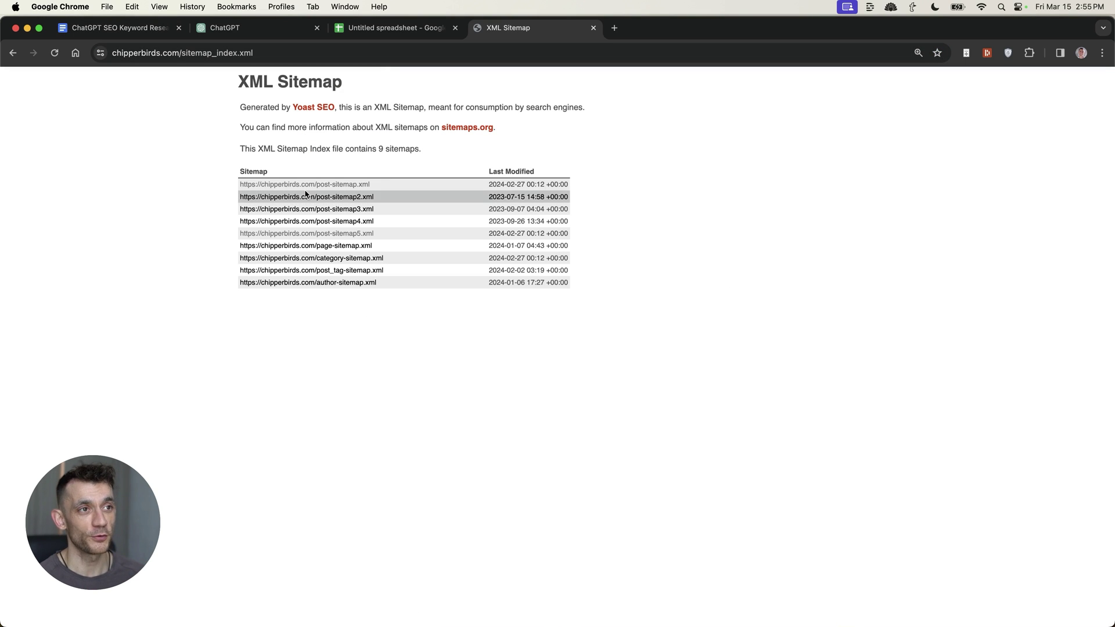
Step: Open post-sitemap.xml from the sitemap index and preview its list of URLs
{"action": "left_click", "coordinate": [304, 184]}
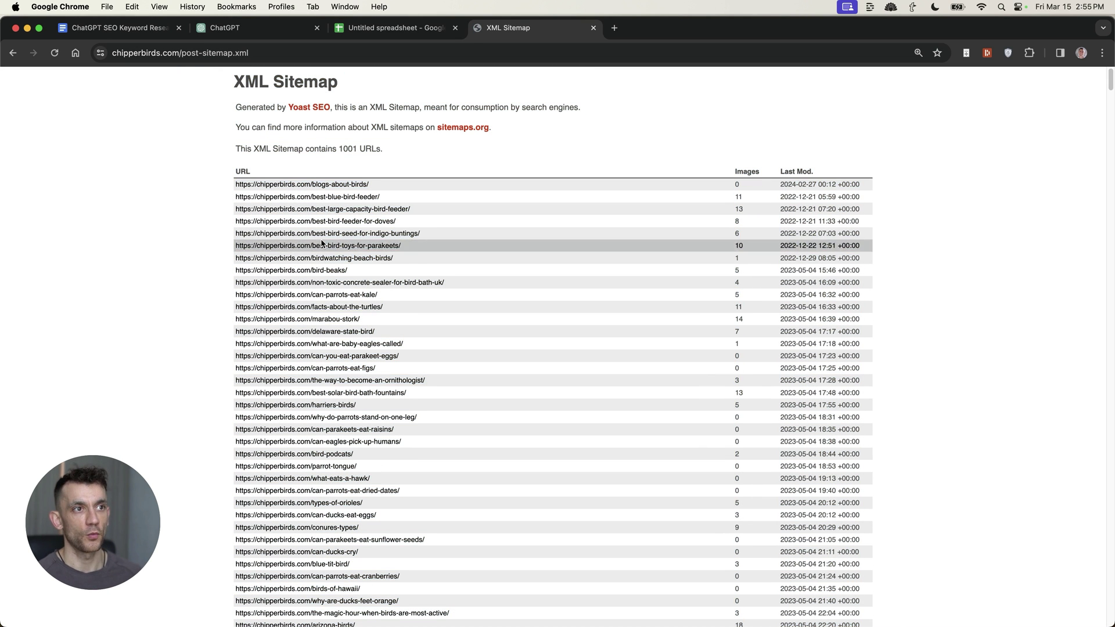
{"action": "key", "text": "super+a"}
{"action": "left_click", "coordinate": [552, 239]}
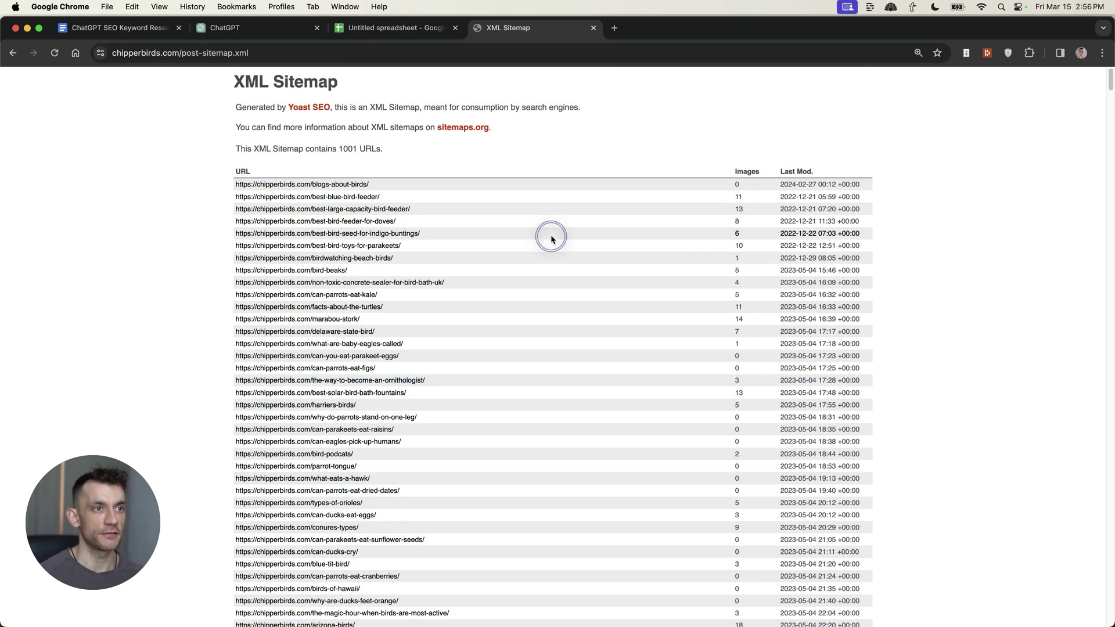
{"action": "scroll", "coordinate": [349, 407], "scroll_direction": "down", "scroll_amount": 15}
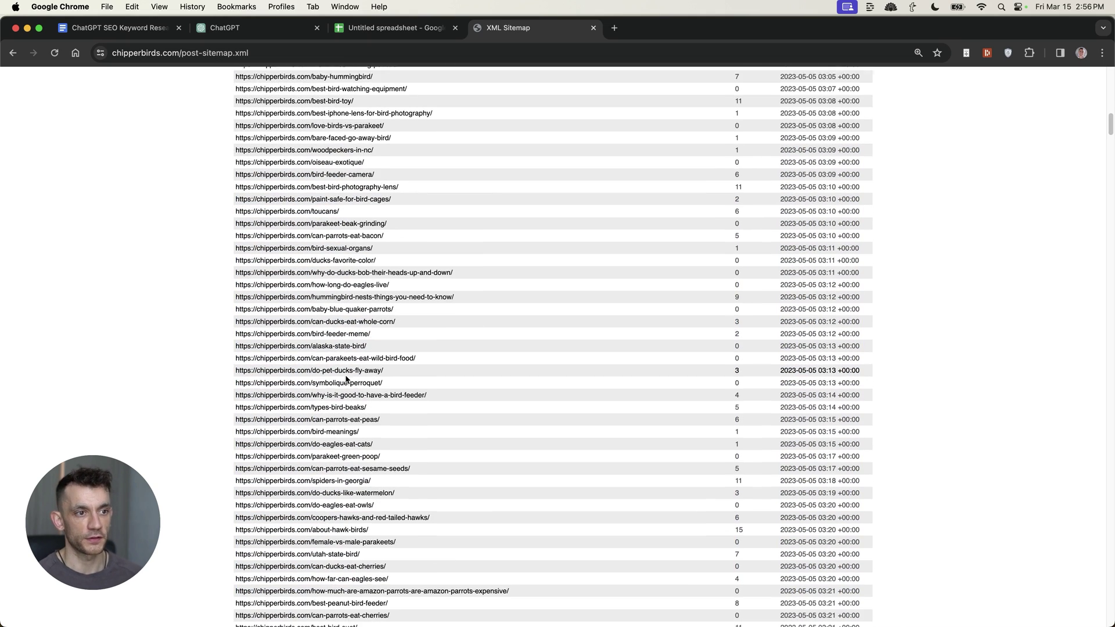
{"action": "scroll", "coordinate": [346, 380], "scroll_direction": "up", "scroll_amount": 15}
Step: Point out the /post-sitemap.xml address, then select and copy all the sitemap text
{"action": "left_click", "coordinate": [256, 28]}
{"action": "left_click", "coordinate": [522, 29]}
{"action": "left_click", "coordinate": [510, 47]}
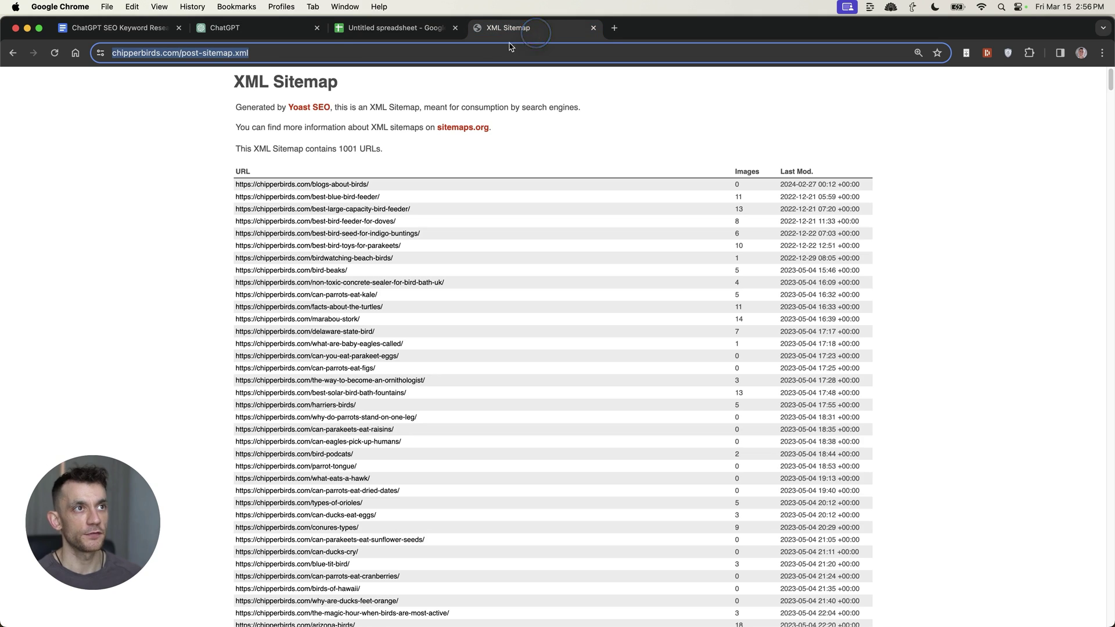
{"action": "left_click", "coordinate": [198, 52]}
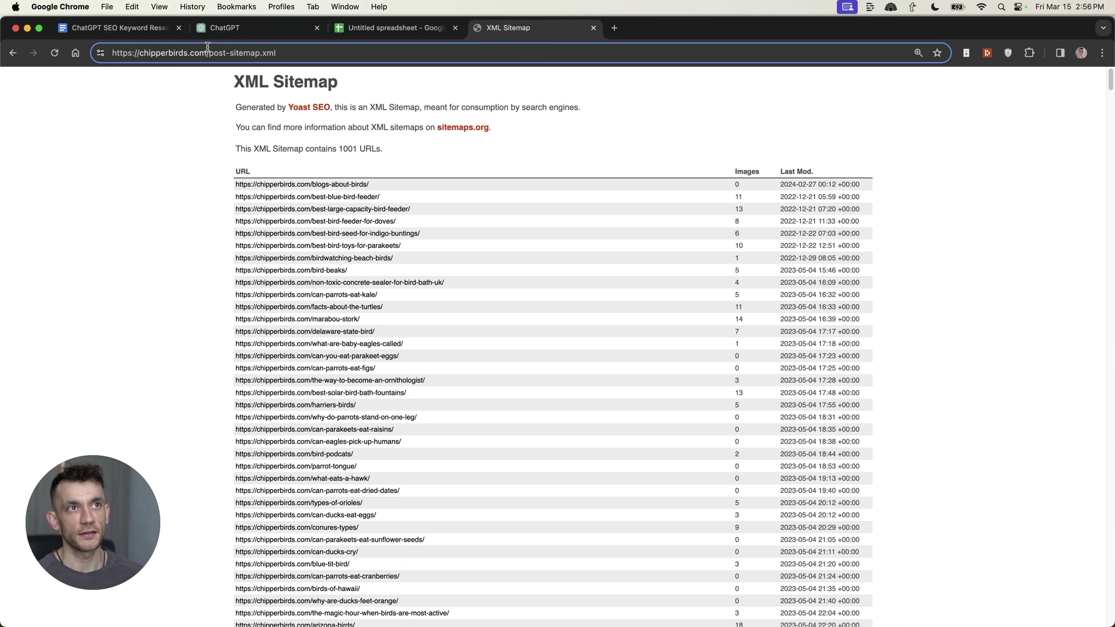
{"action": "left_click_drag", "start_coordinate": [276, 53], "coordinate": [195, 57]}
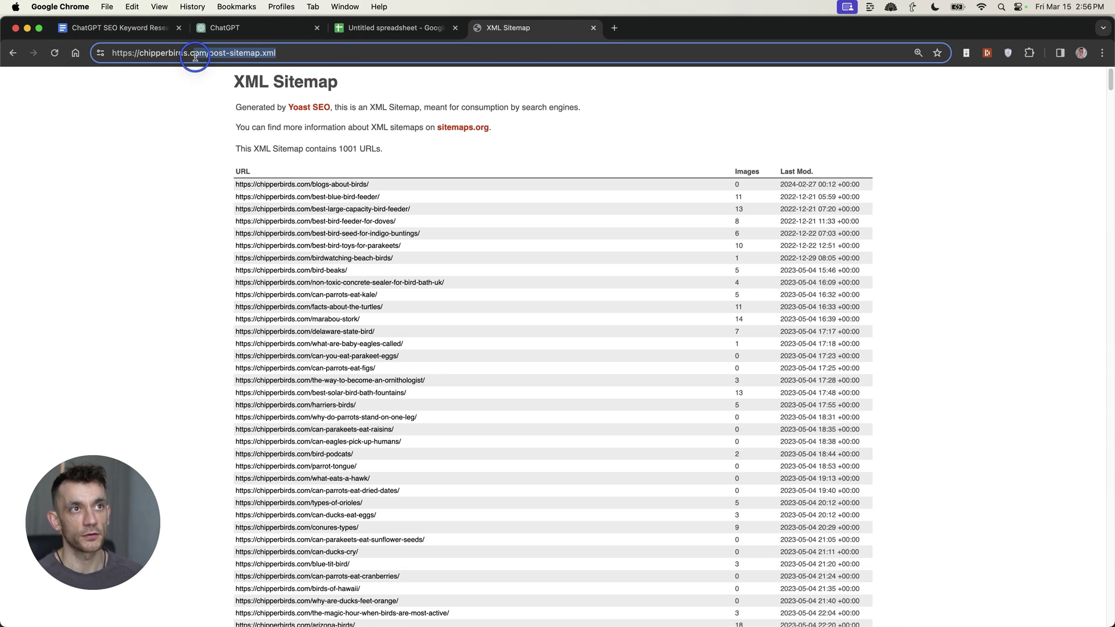
{"action": "left_click", "coordinate": [169, 221]}
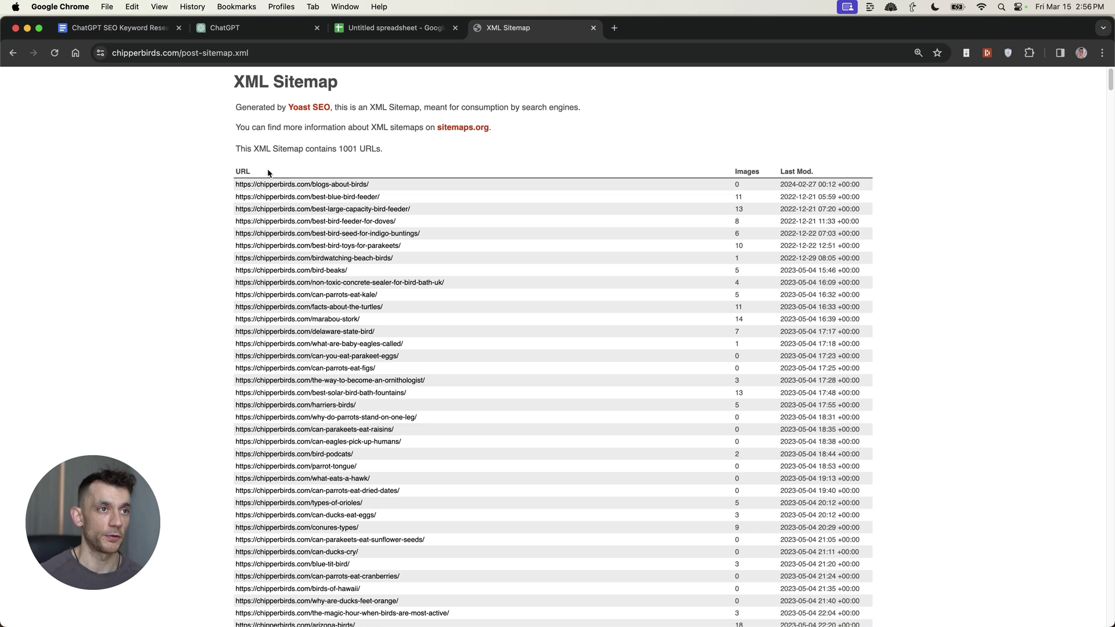
{"action": "key", "text": "super+a"}
{"action": "scroll", "coordinate": [458, 455], "scroll_direction": "down", "scroll_amount": 3}
{"action": "scroll", "coordinate": [498, 374], "scroll_direction": "up", "scroll_amount": 3}
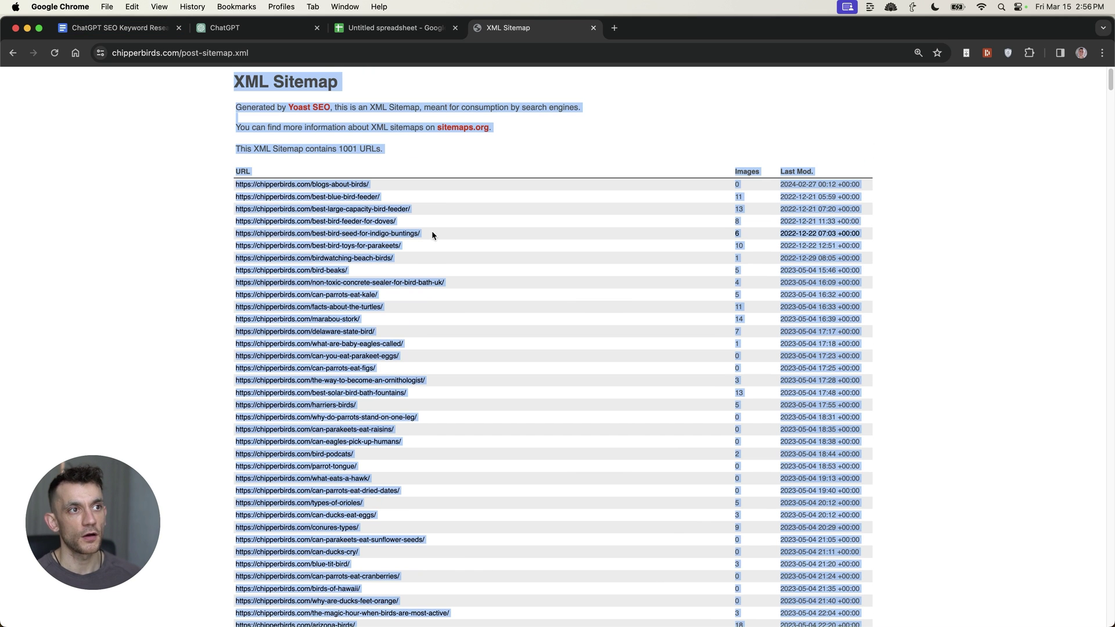
Step: Paste the sitemap prompt into ChatGPT, adding 'and give me only the most relevant keywords for my website about birds:'
{"action": "left_click", "coordinate": [256, 28]}
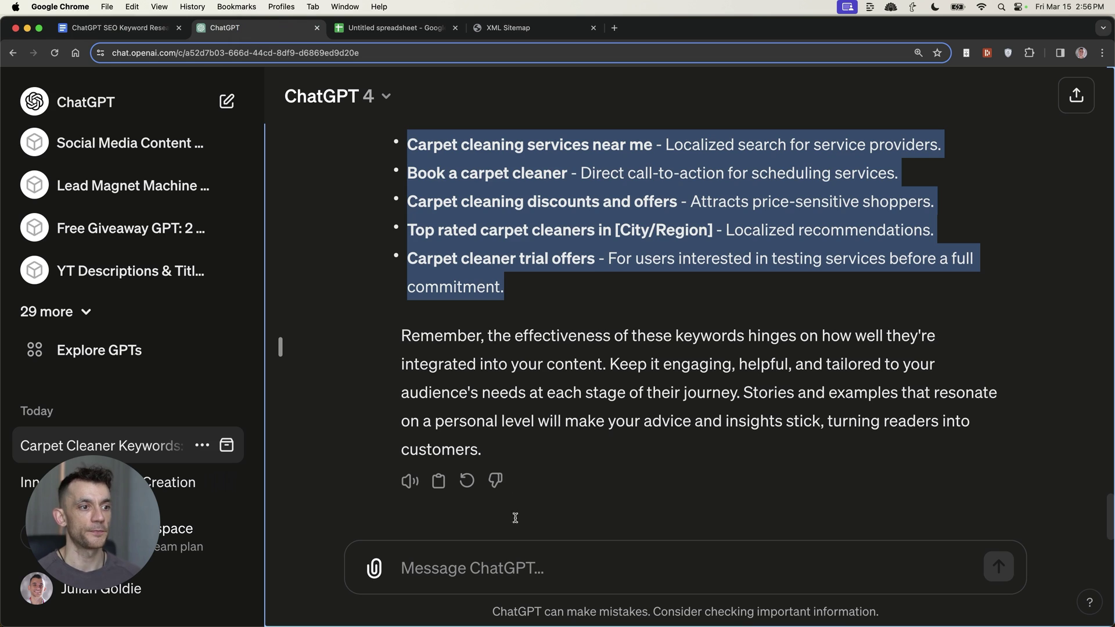
{"action": "left_click", "coordinate": [474, 575]}
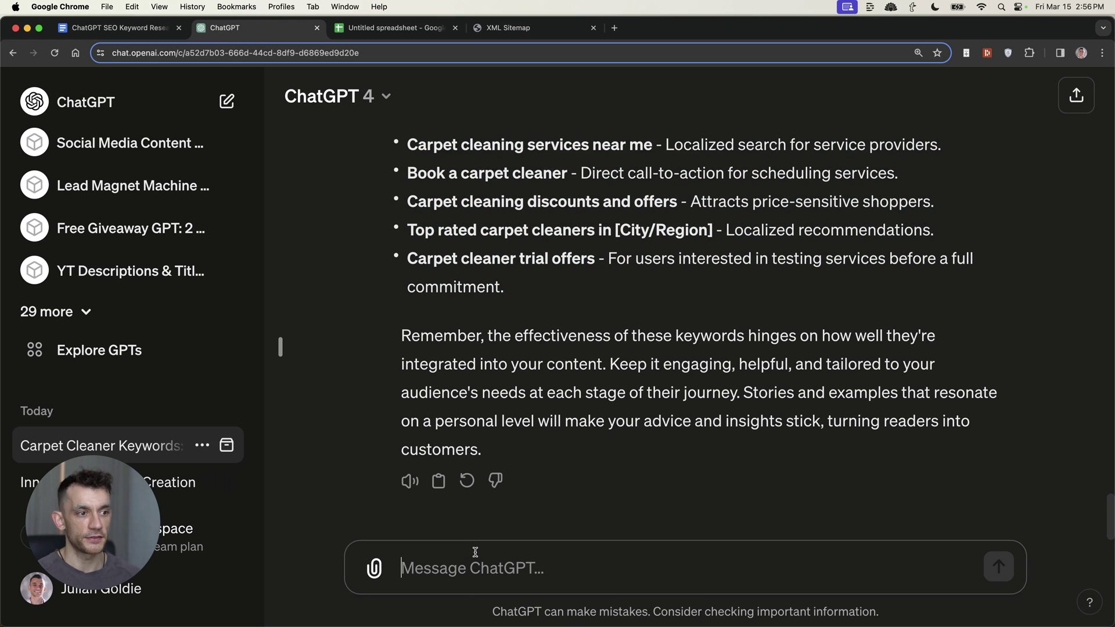
{"action": "key", "text": "super+v"}
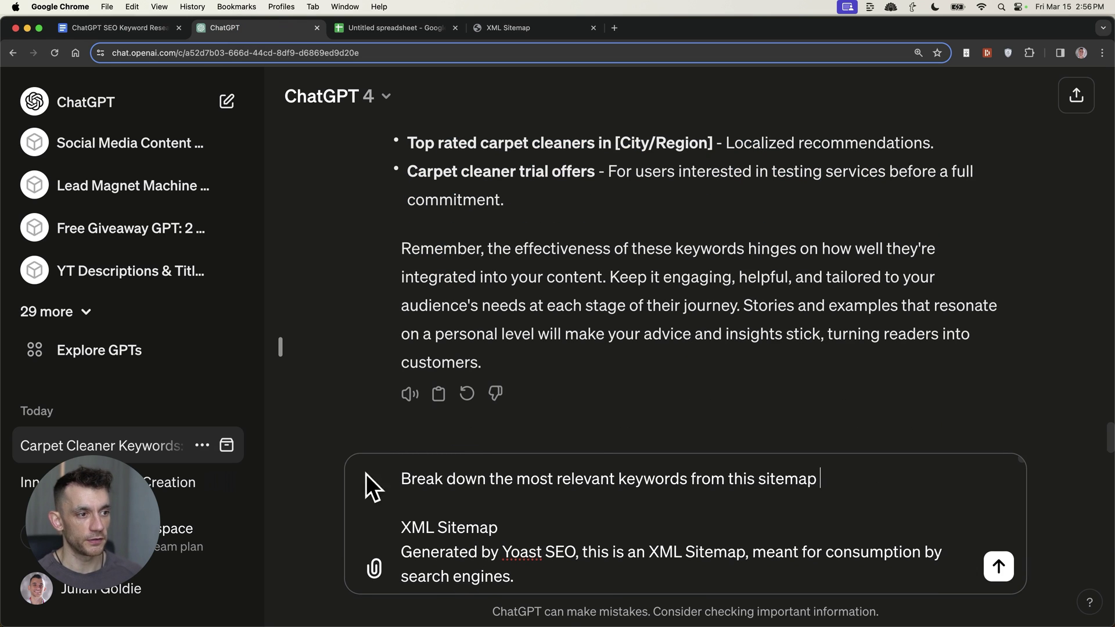
{"action": "left_click", "coordinate": [821, 480]}
{"action": "type", "text": "and give me only the most relevant keywords for my website about birds:"}
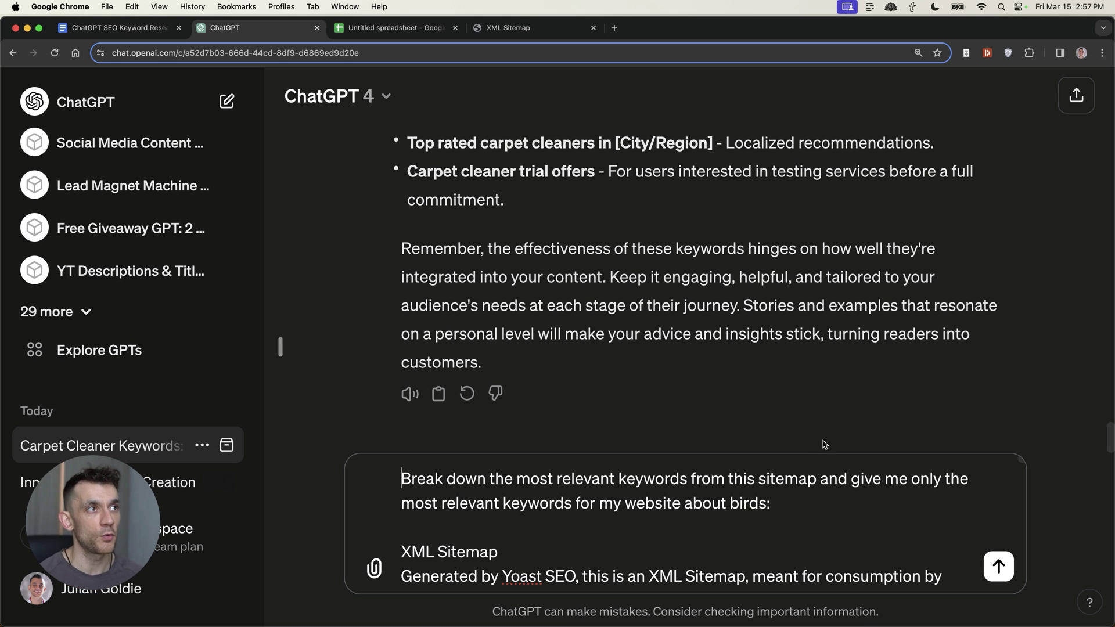
Step: Close the sitemap tab, review the bird-website request and send the prompt
{"action": "left_click", "coordinate": [545, 32]}
{"action": "key", "text": "super+w"}
{"action": "left_click", "coordinate": [221, 29]}
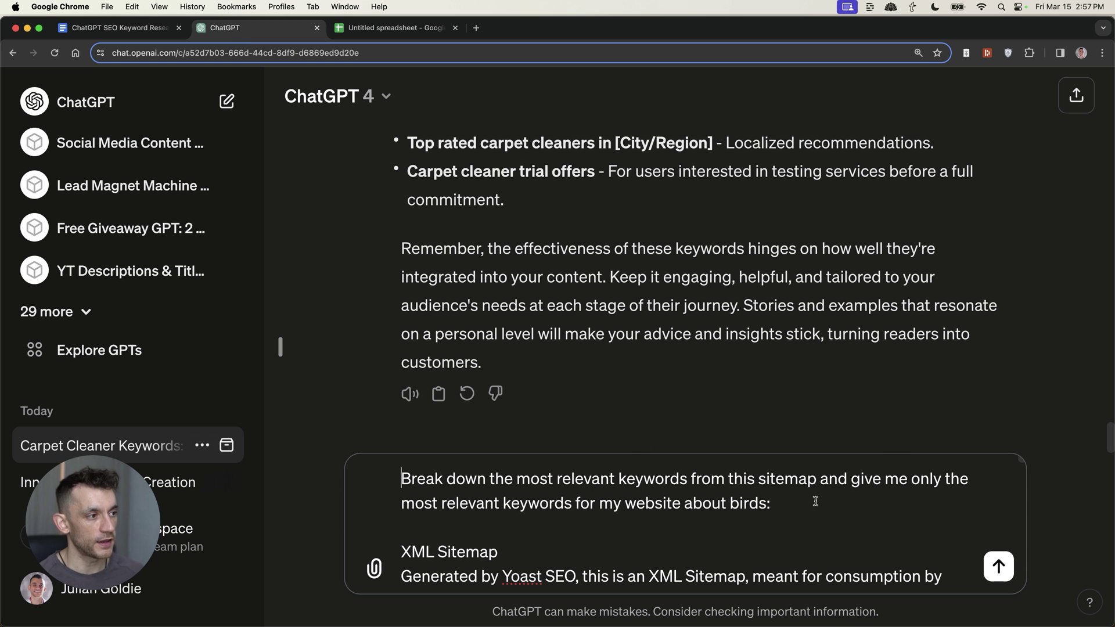
{"action": "left_click_drag", "start_coordinate": [820, 480], "coordinate": [848, 492]}
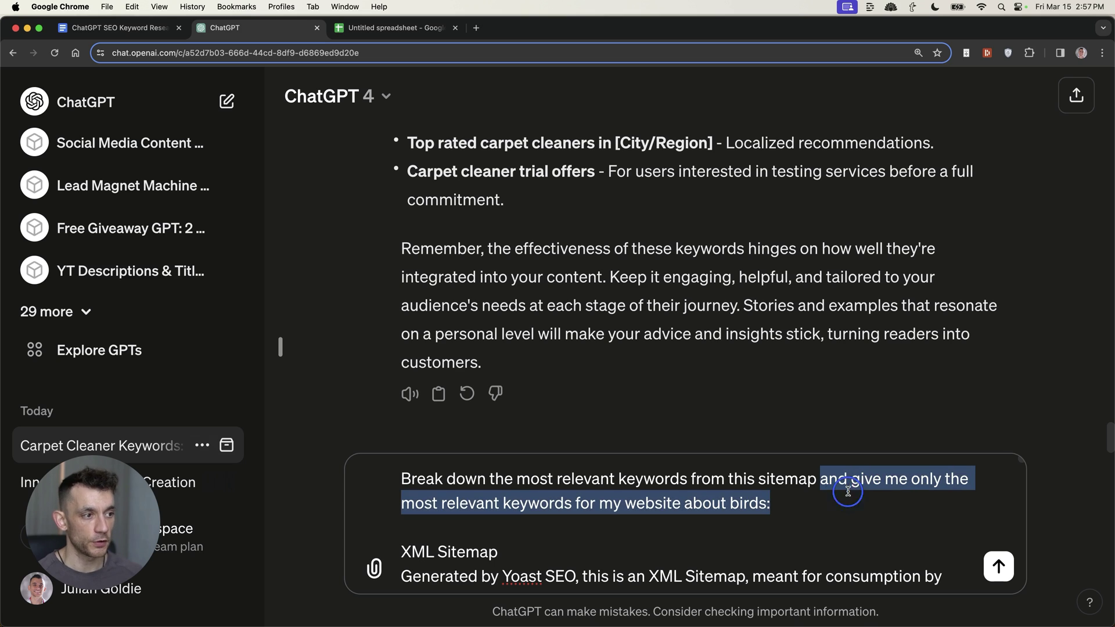
{"action": "left_click", "coordinate": [796, 522]}
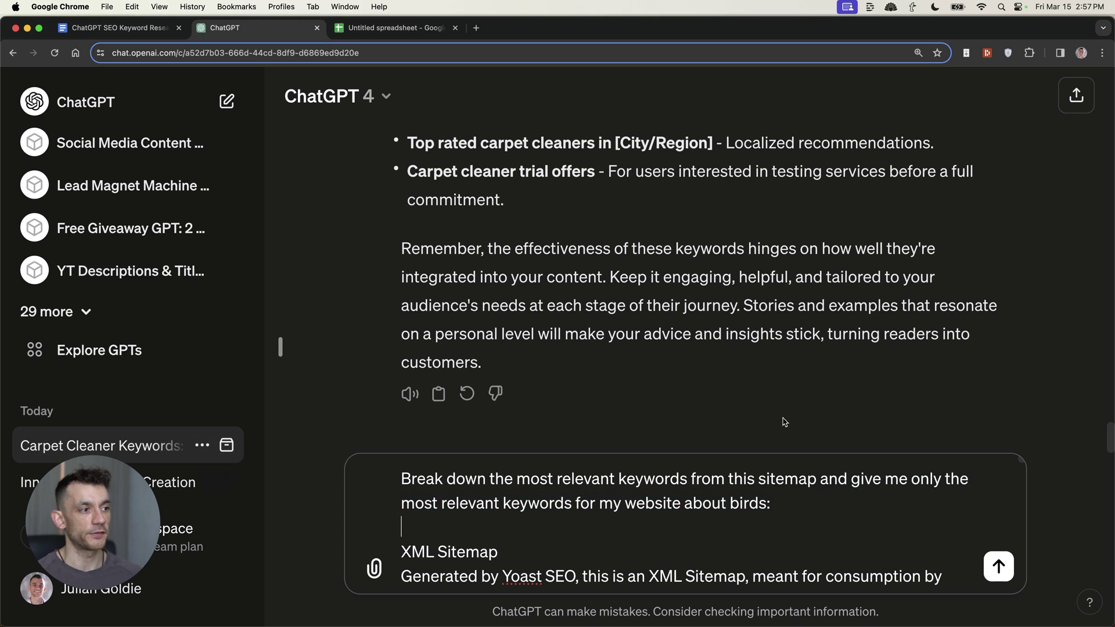
{"action": "key", "text": "Return"}
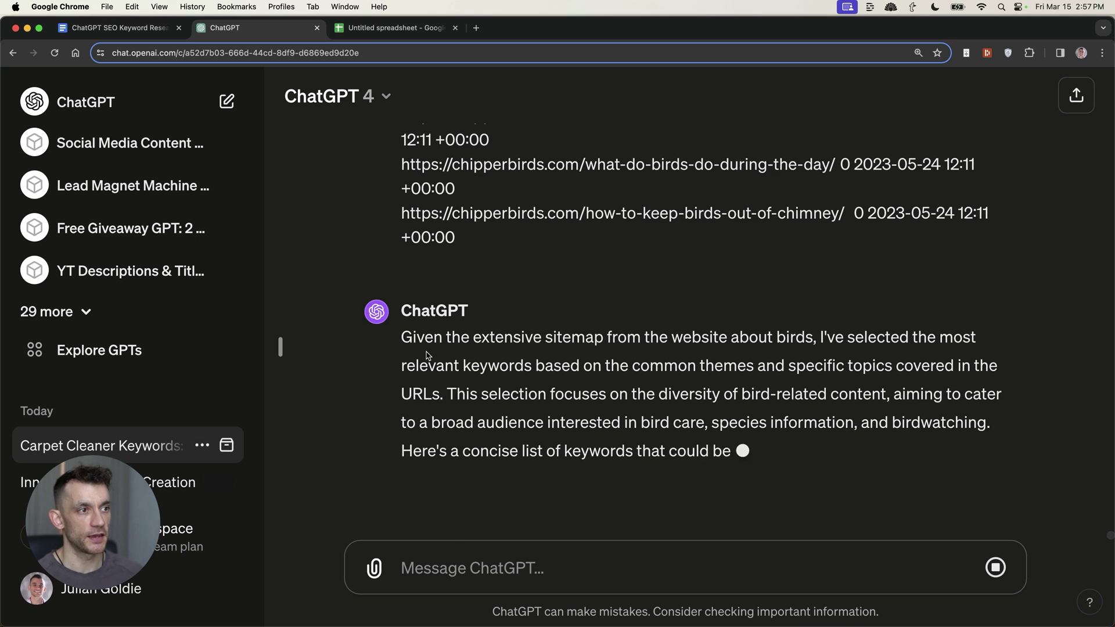
Step: Review ChatGPT's bird keyword answer and start a follow-up message beginning 'Any'
{"action": "scroll", "coordinate": [405, 364], "scroll_direction": "up", "scroll_amount": 1}
{"action": "left_click_drag", "start_coordinate": [405, 365], "coordinate": [439, 427]}
{"action": "scroll", "coordinate": [580, 401], "scroll_direction": "down", "scroll_amount": 3}
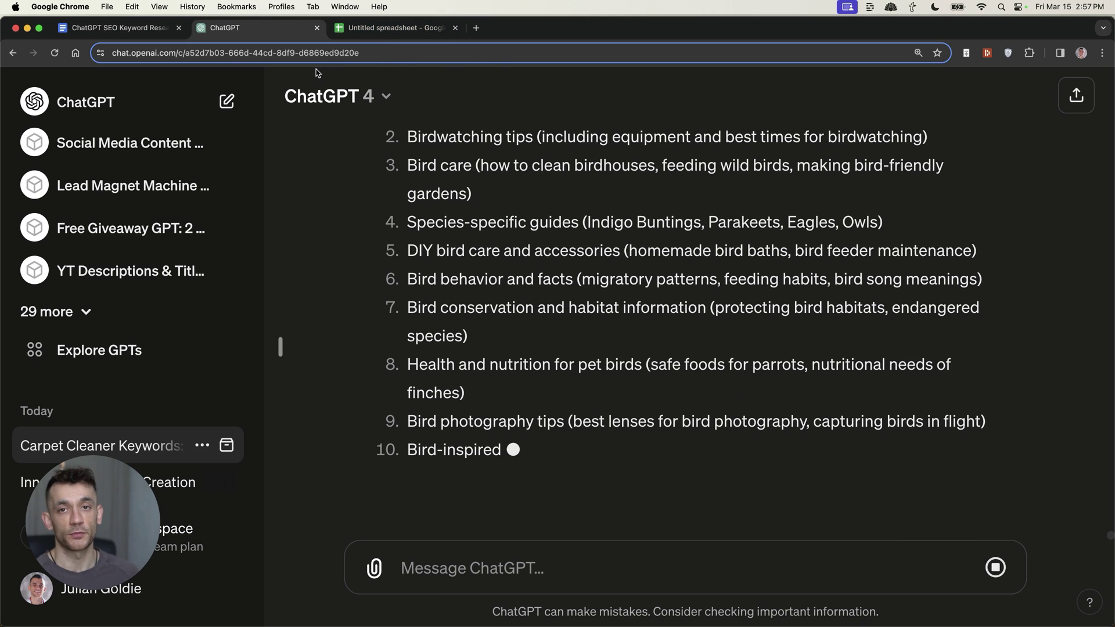
{"action": "left_click", "coordinate": [463, 557]}
{"action": "type", "text": "Any"}
{"action": "scroll", "coordinate": [534, 292], "scroll_direction": "up", "scroll_amount": 2}
{"action": "scroll", "coordinate": [706, 302], "scroll_direction": "down", "scroll_amount": 1}
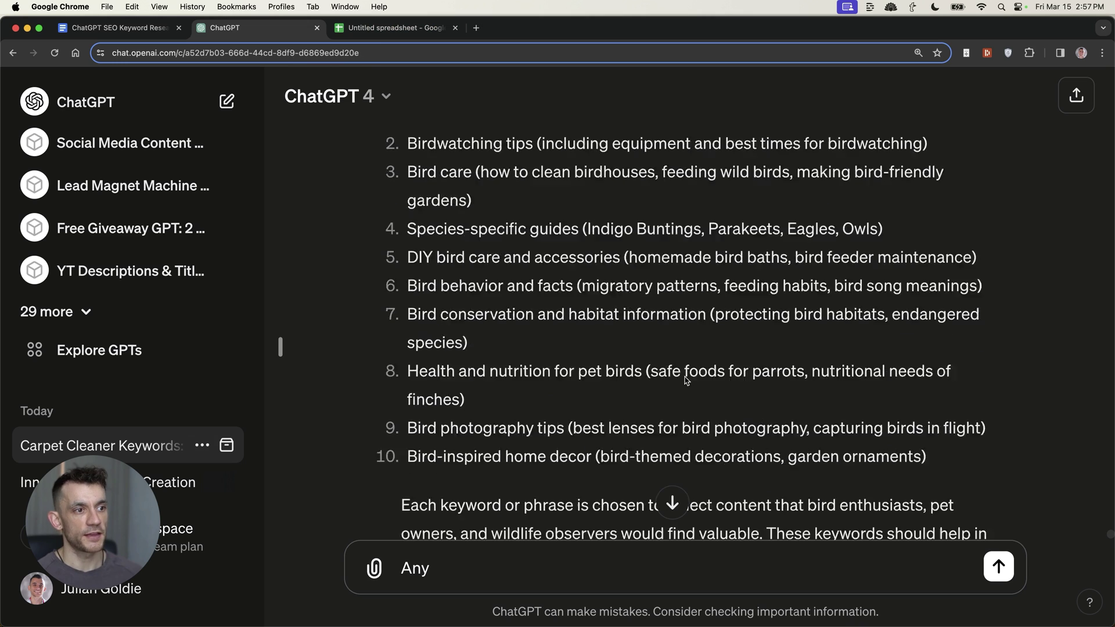
{"action": "scroll", "coordinate": [687, 380], "scroll_direction": "down", "scroll_amount": 3}
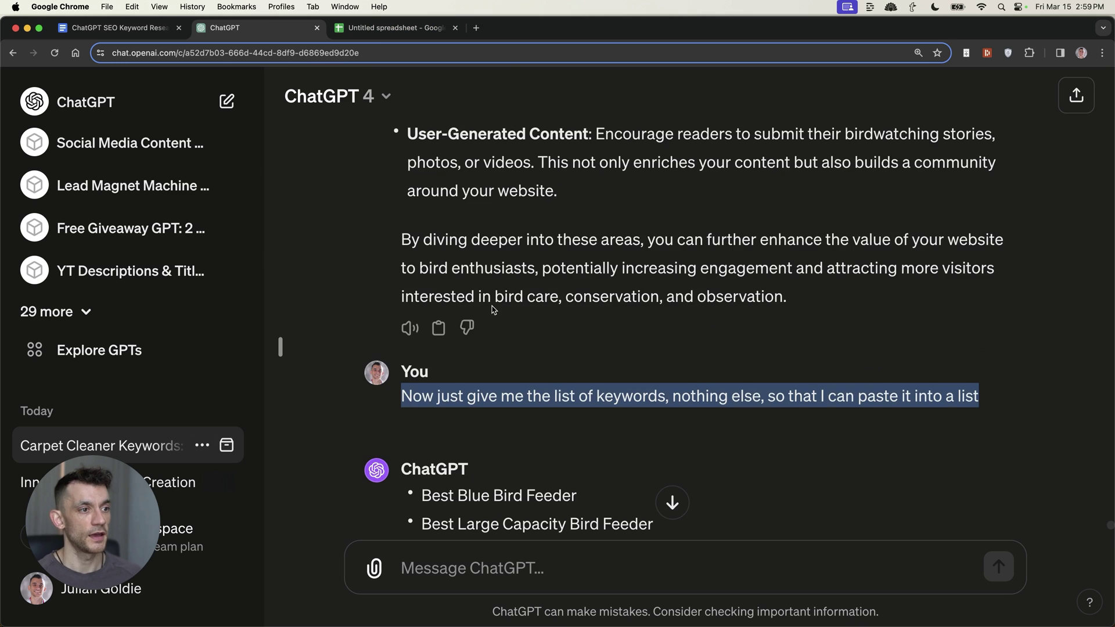
{"action": "scroll", "coordinate": [541, 339], "scroll_direction": "down", "scroll_amount": 1}
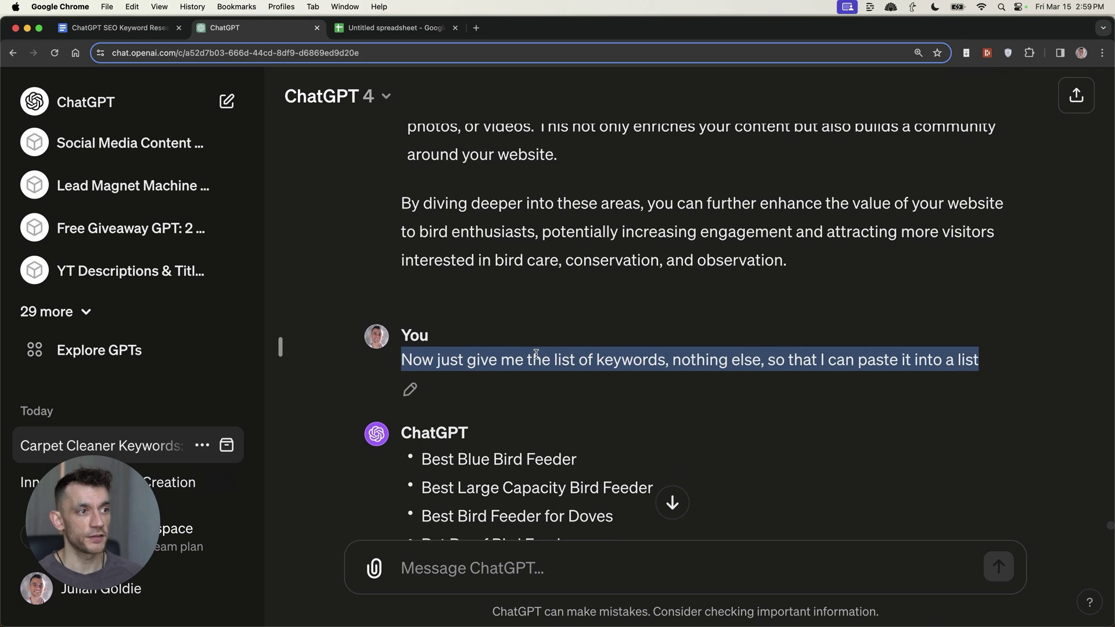
Step: Highlight the follow-up asking for only the keyword list and review the plain-list reply
{"action": "left_click", "coordinate": [416, 349]}
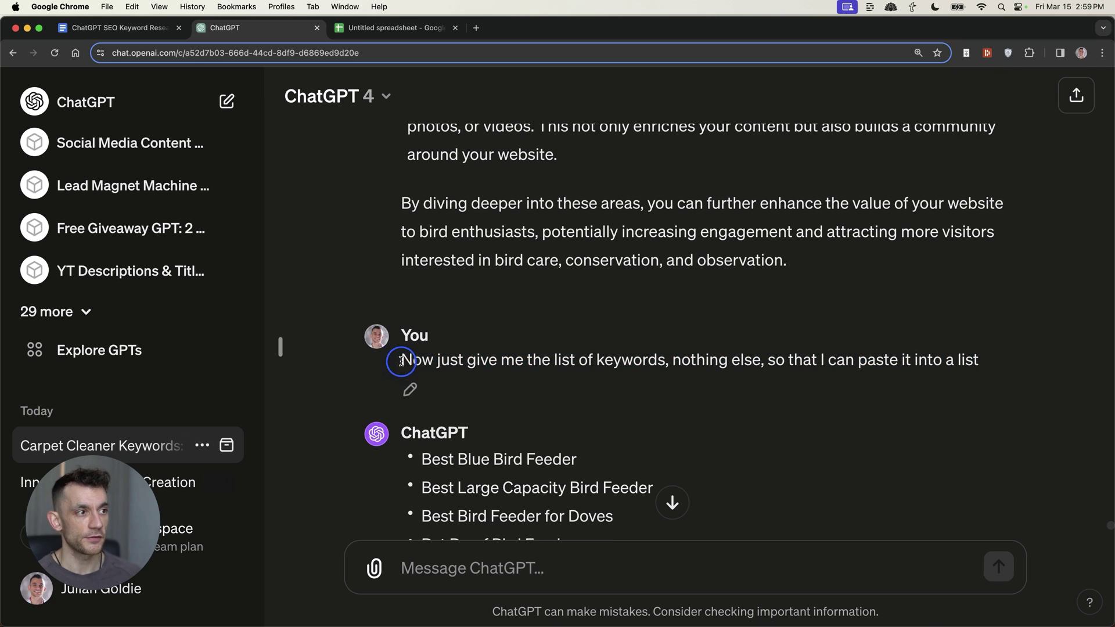
{"action": "left_click_drag", "start_coordinate": [401, 361], "coordinate": [804, 376]}
{"action": "left_click", "coordinate": [1013, 342]}
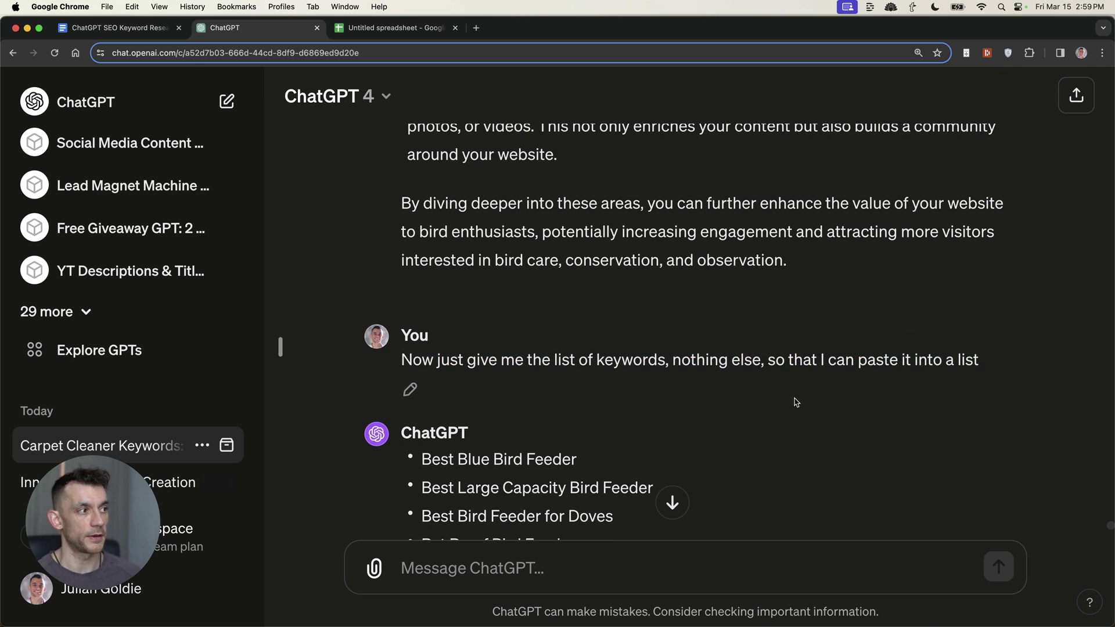
{"action": "scroll", "coordinate": [628, 404], "scroll_direction": "down", "scroll_amount": 10}
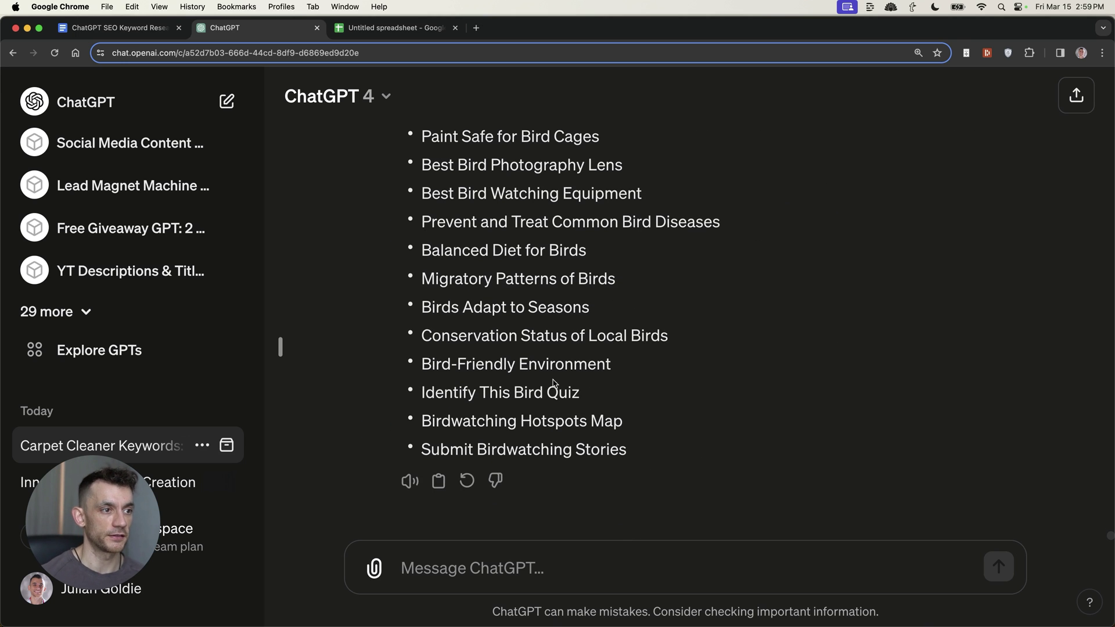
{"action": "scroll", "coordinate": [457, 474], "scroll_direction": "up", "scroll_amount": 1}
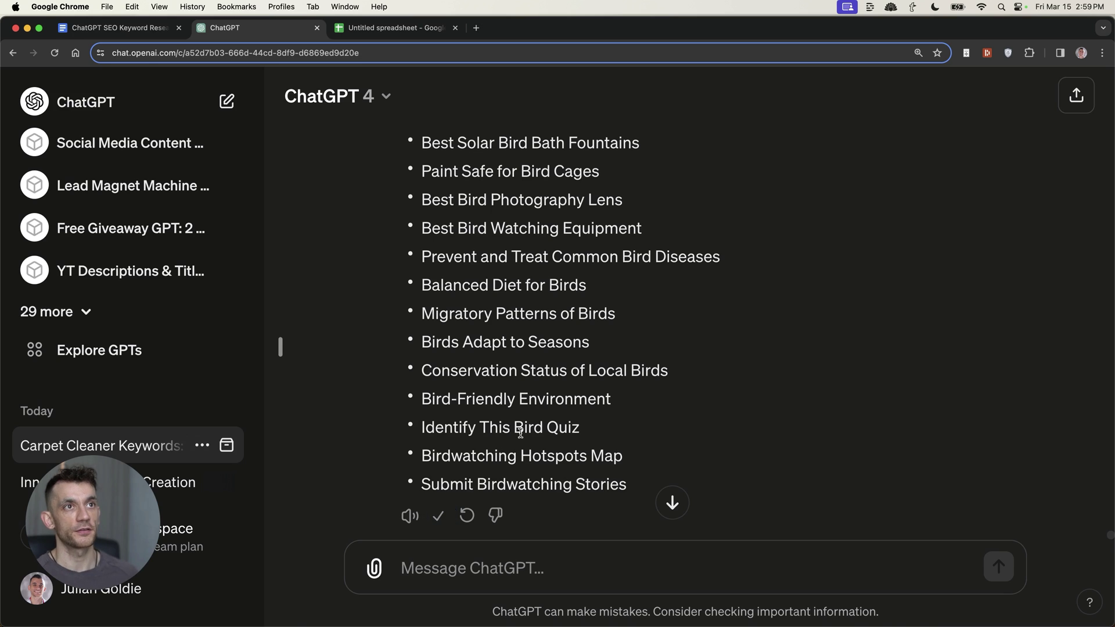
{"action": "key", "text": "ctrl+shift+Tab"}
{"action": "key", "text": "ctrl+shift+Tab"}
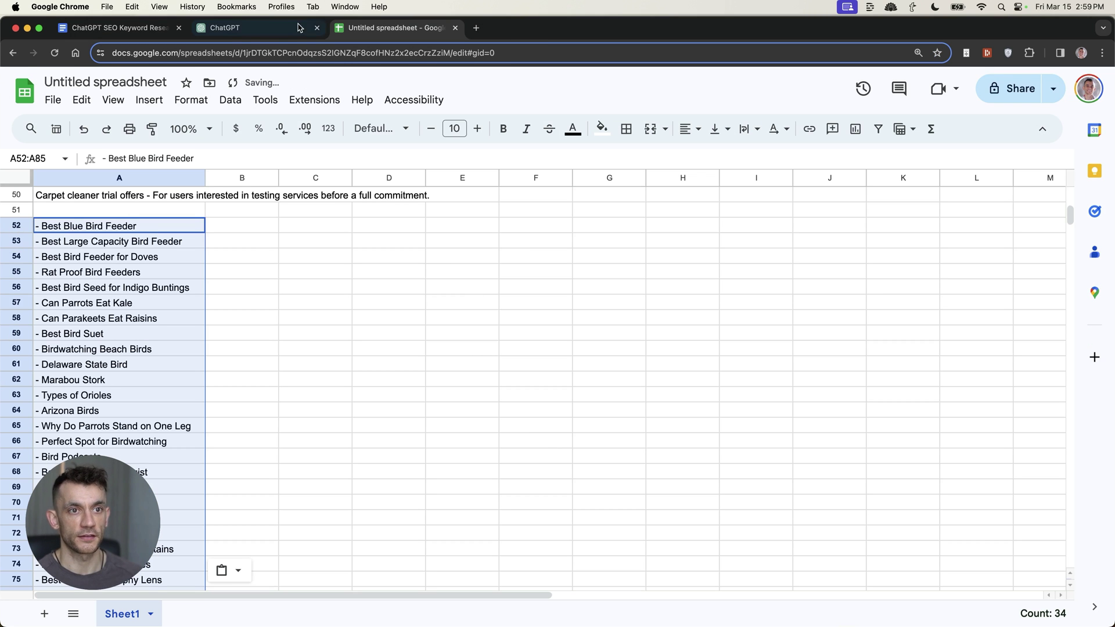
Step: Scroll through column A to check the 34 bird keywords in rows 52–85
{"action": "scroll", "coordinate": [139, 391], "scroll_direction": "down", "scroll_amount": 8}
{"action": "scroll", "coordinate": [191, 242], "scroll_direction": "up", "scroll_amount": 20}
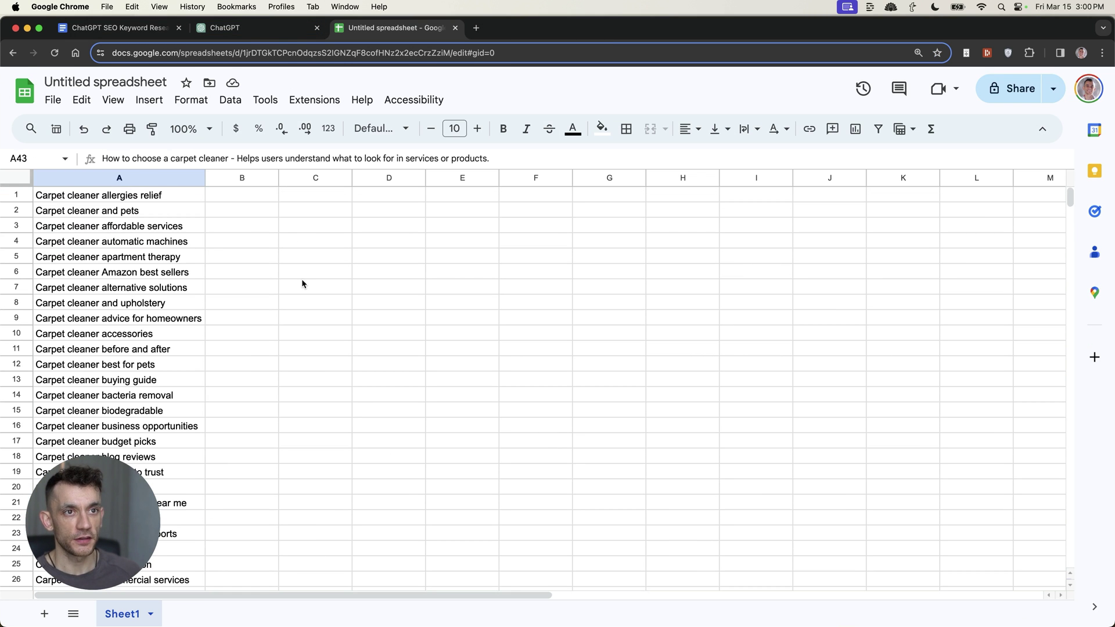
{"action": "scroll", "coordinate": [287, 365], "scroll_direction": "down", "scroll_amount": 14}
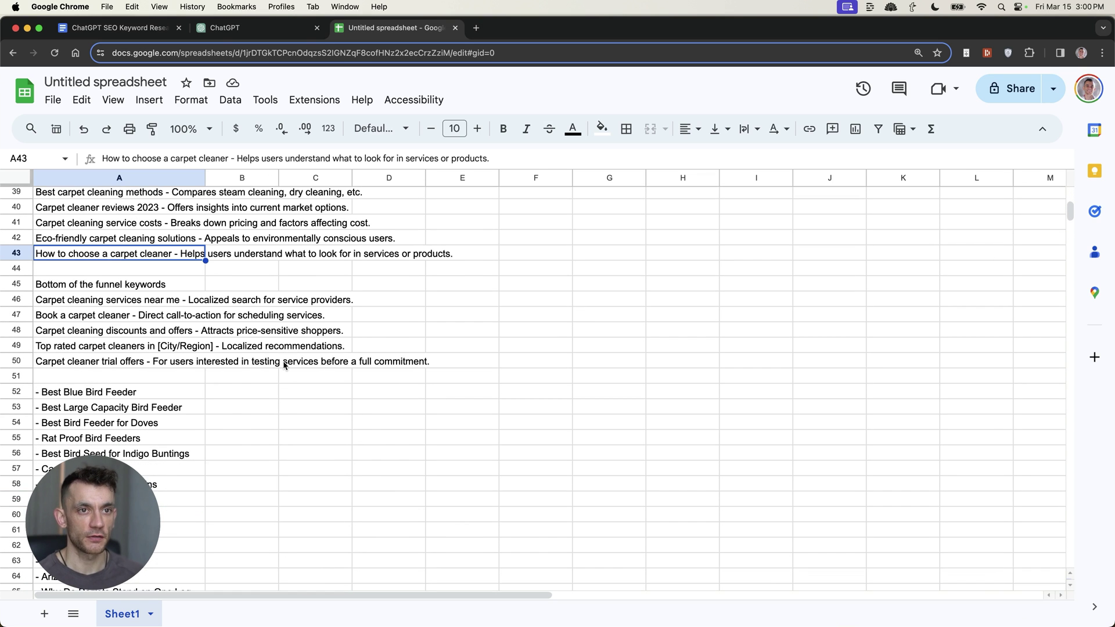
{"action": "scroll", "coordinate": [284, 366], "scroll_direction": "down", "scroll_amount": 3}
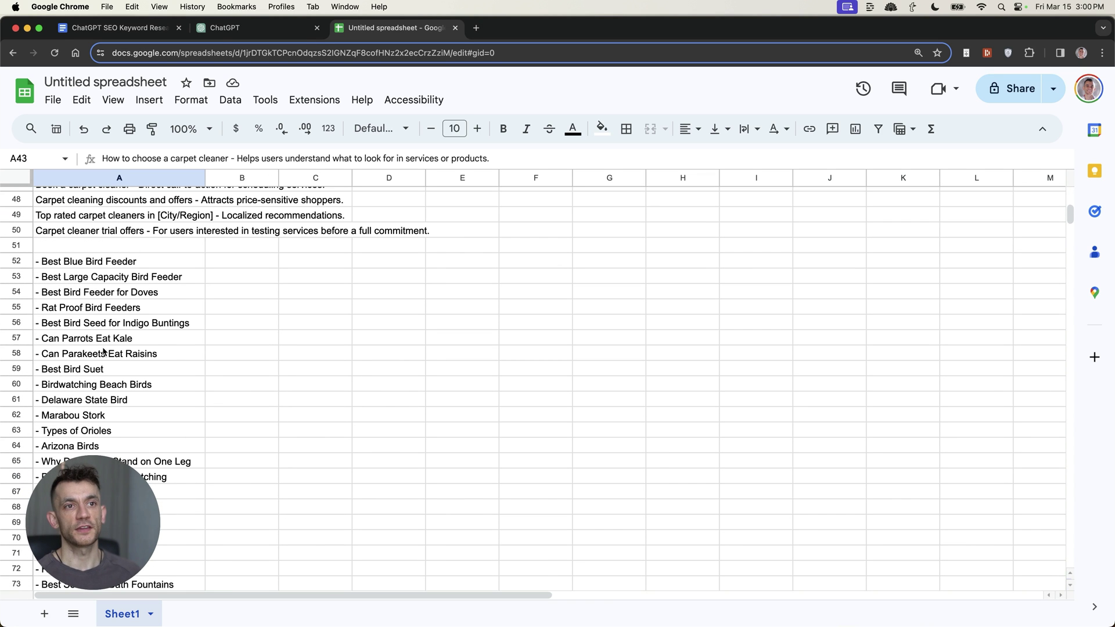
{"action": "scroll", "coordinate": [116, 369], "scroll_direction": "down", "scroll_amount": 3}
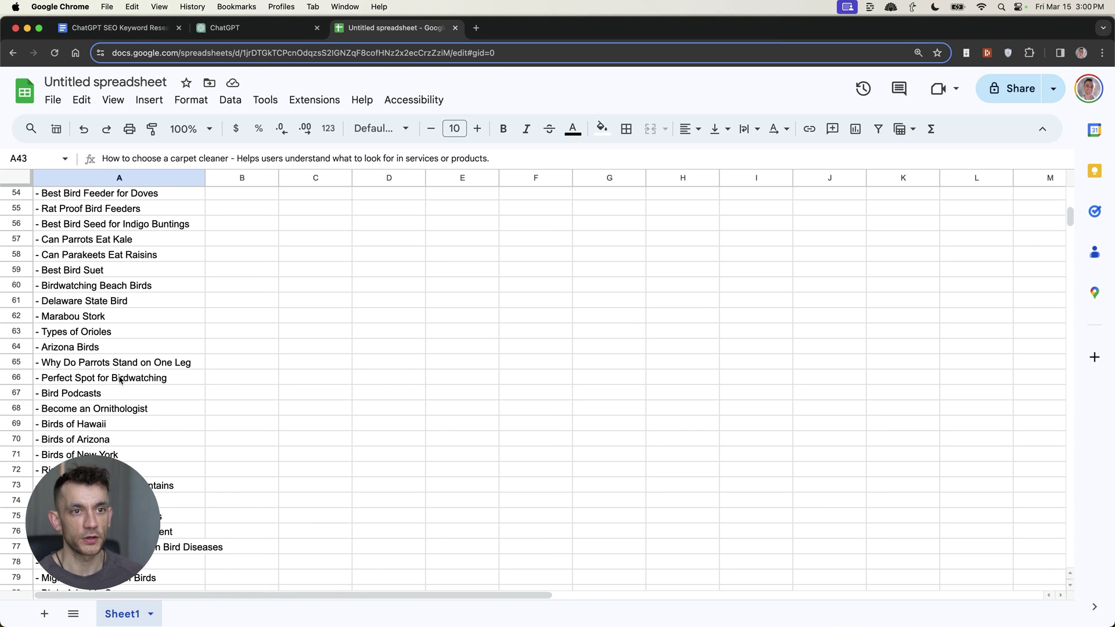
{"action": "scroll", "coordinate": [173, 316], "scroll_direction": "up", "scroll_amount": 6}
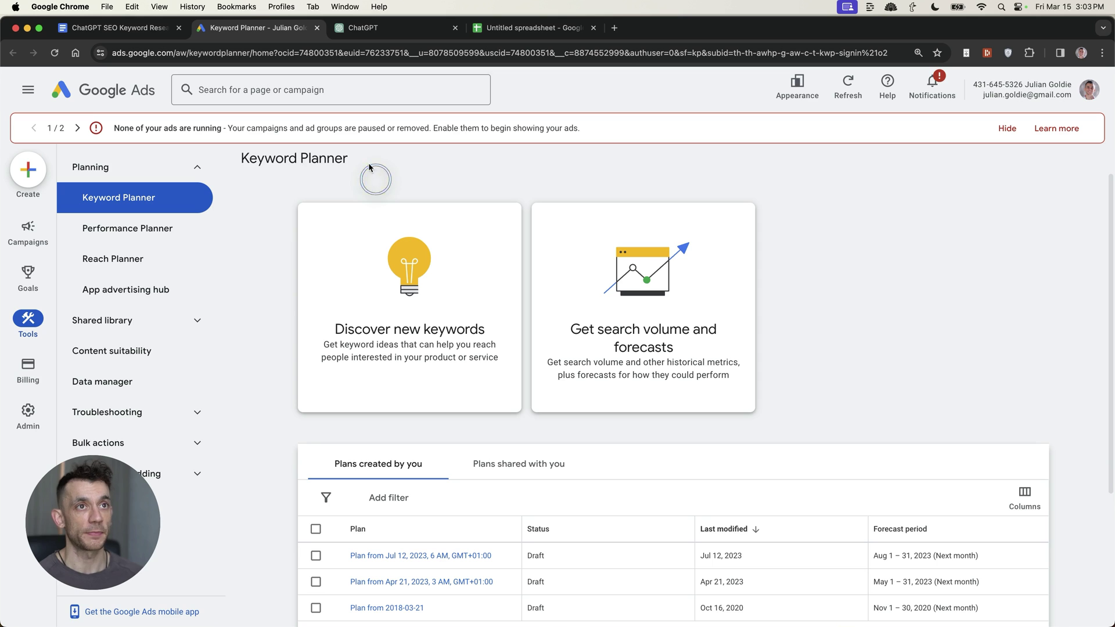
{"action": "left_click_drag", "start_coordinate": [371, 175], "coordinate": [232, 164]}
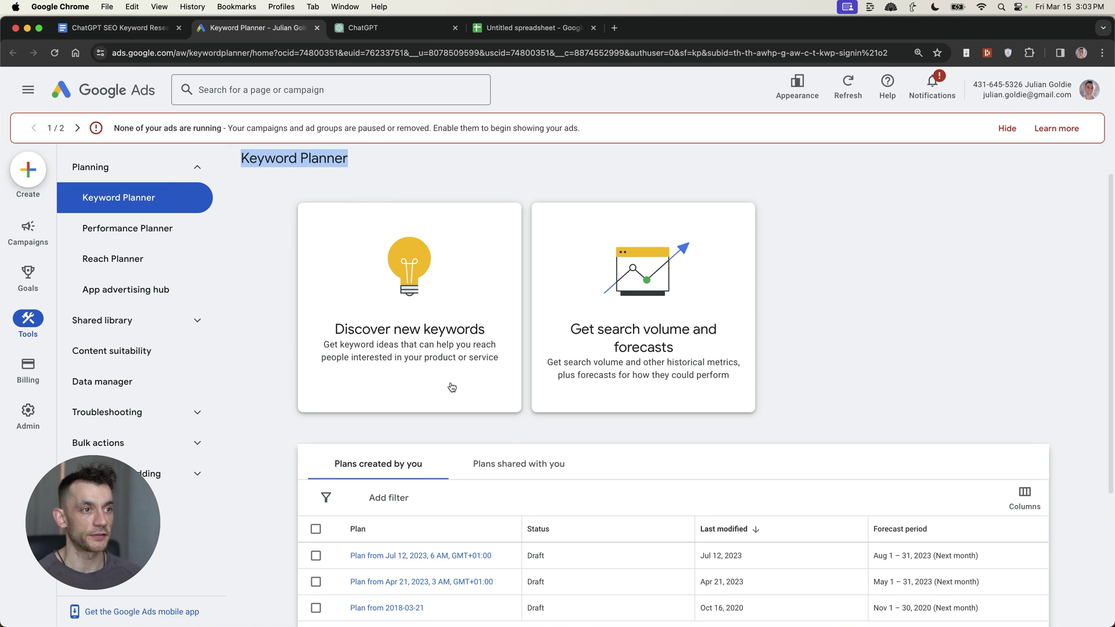
{"action": "left_click", "coordinate": [469, 334]}
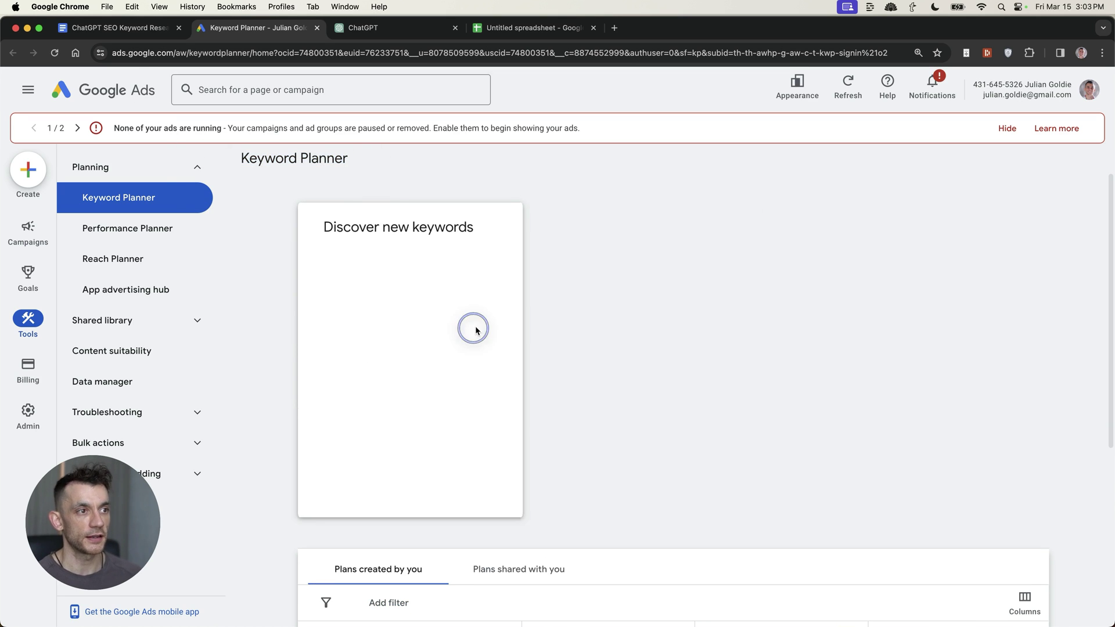
{"action": "left_click", "coordinate": [383, 435]}
{"action": "type", "text": "f"}
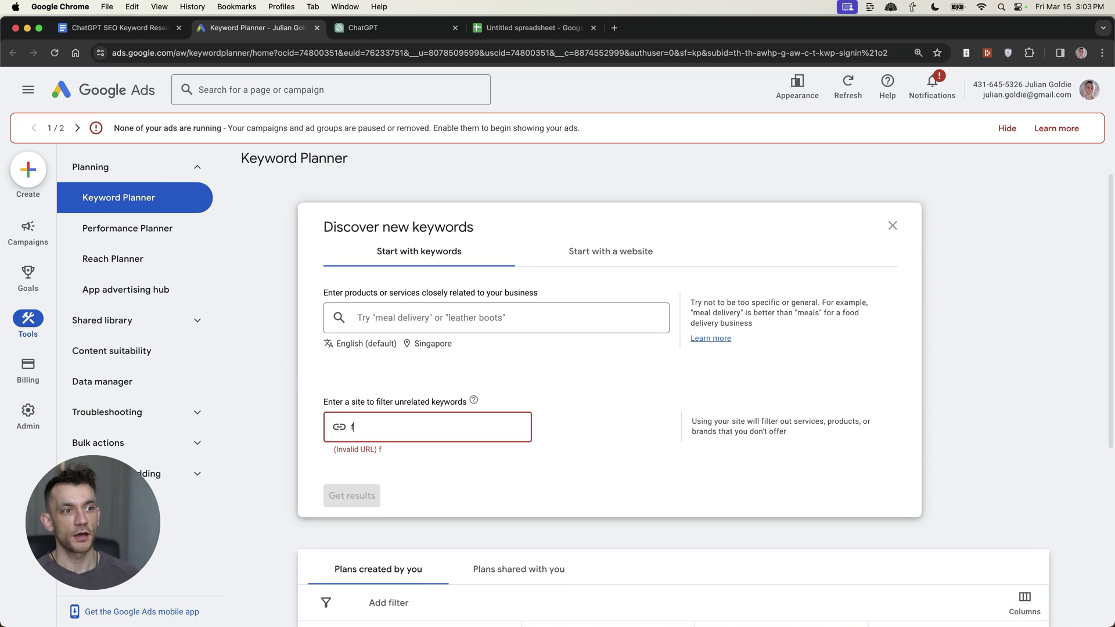
{"action": "left_click", "coordinate": [442, 318]}
{"action": "type", "text": "SEO"}
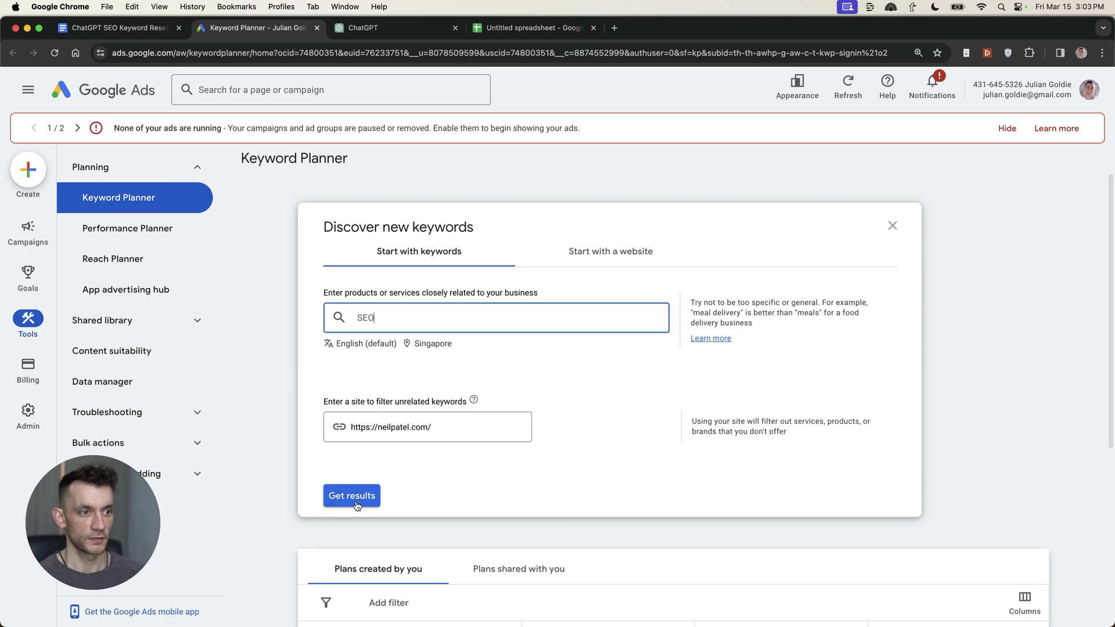
{"action": "left_click", "coordinate": [352, 495]}
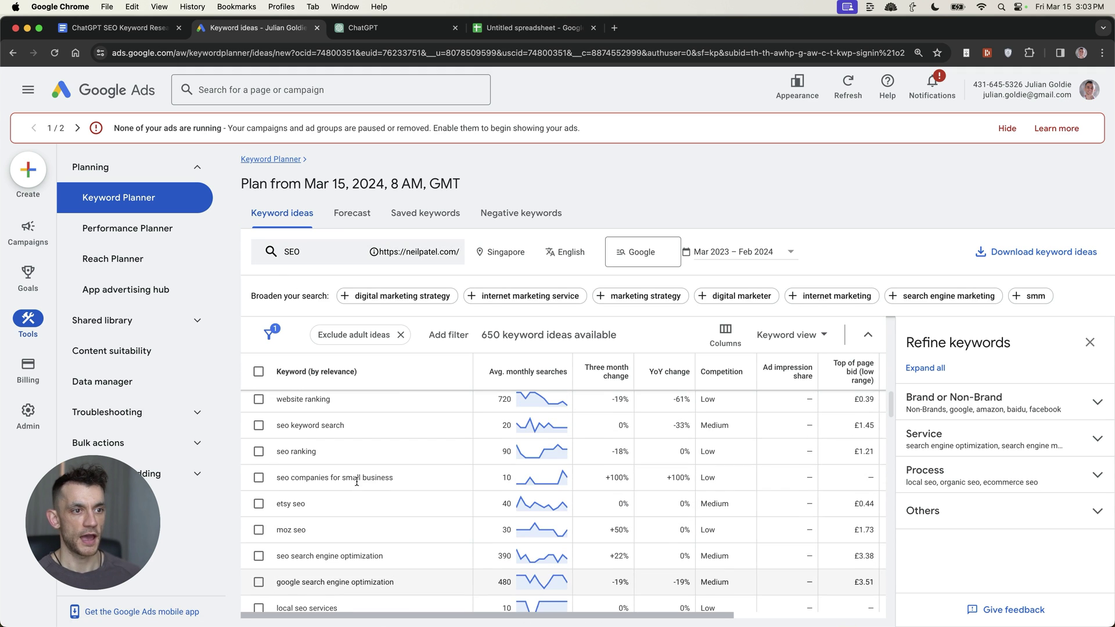
Step: Select the first 100 SEO keyword ideas and check the download options without exporting
{"action": "scroll", "coordinate": [348, 473], "scroll_direction": "down", "scroll_amount": 3}
{"action": "left_click", "coordinate": [258, 368]}
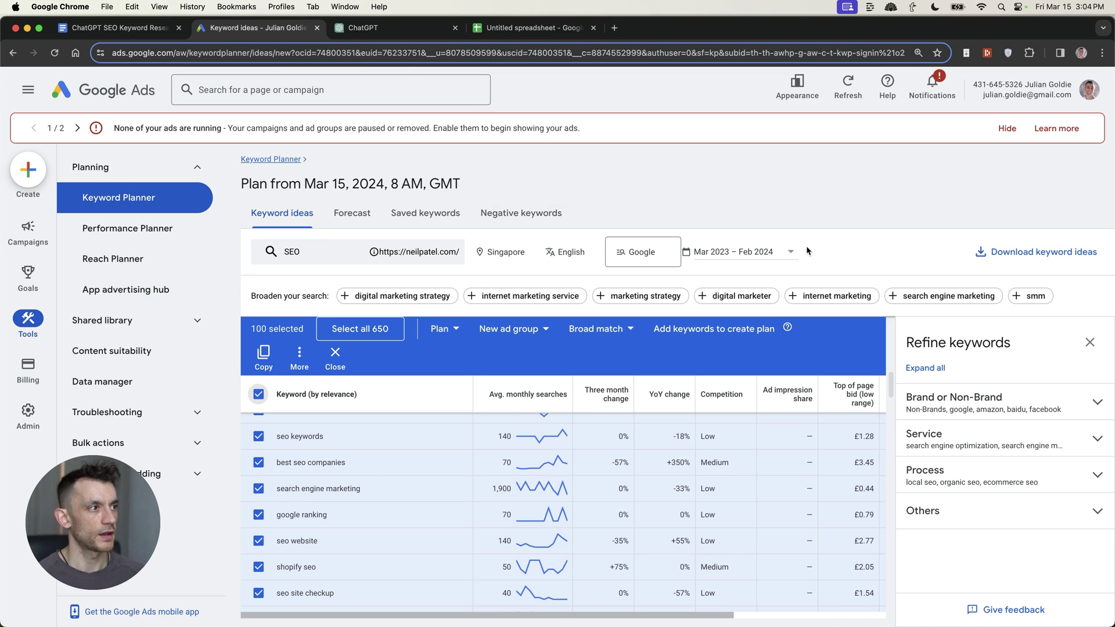
{"action": "left_click", "coordinate": [1016, 259]}
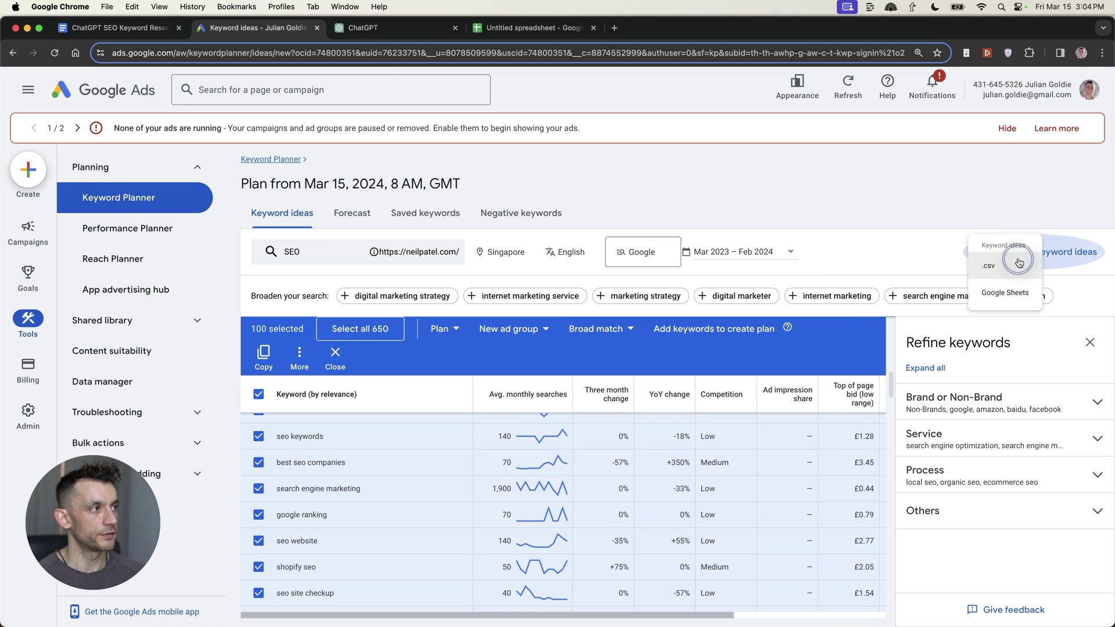
{"action": "left_click", "coordinate": [989, 303]}
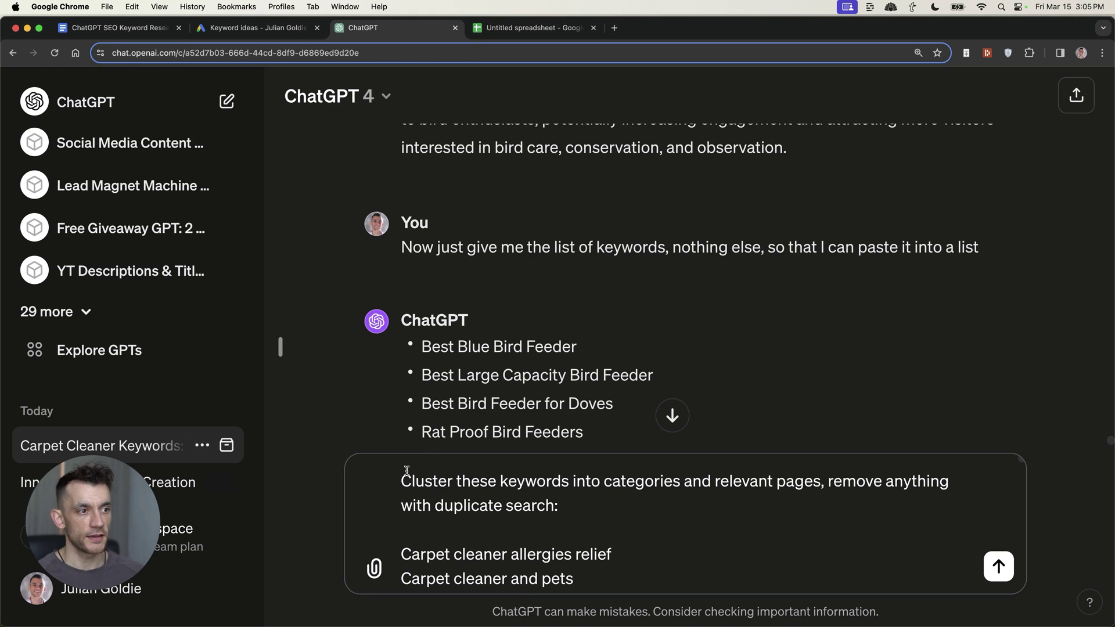
Step: Send the prompt asking ChatGPT to cluster the pasted keywords into categories and pages
{"action": "left_click_drag", "start_coordinate": [407, 470], "coordinate": [819, 498]}
{"action": "left_click", "coordinate": [687, 527]}
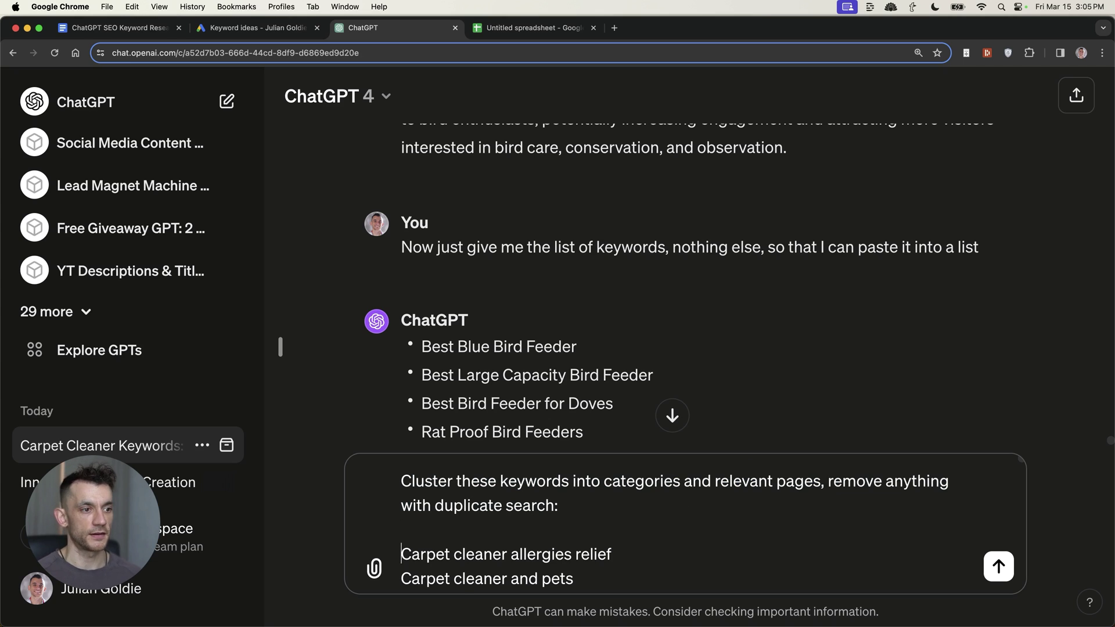
{"action": "key", "text": "Down"}
{"action": "key", "text": "Down"}
{"action": "key", "text": "Down"}
{"action": "key", "text": "Return"}
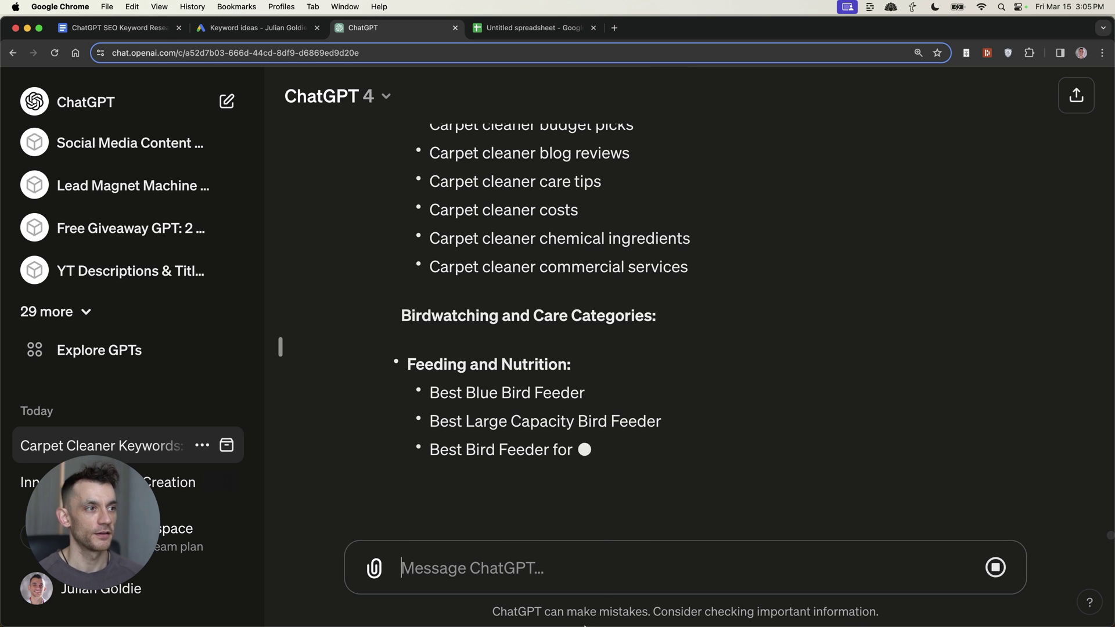
Step: Review the top of the clustered reply, then highlight the keyword research document's title
{"action": "scroll", "coordinate": [511, 354], "scroll_direction": "up", "scroll_amount": 15}
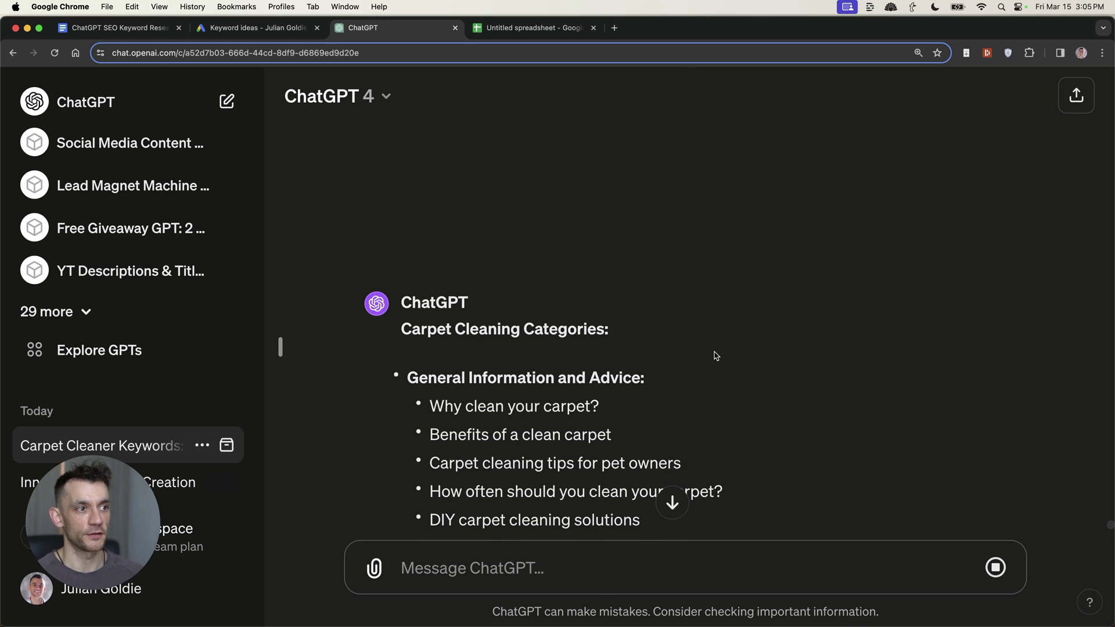
{"action": "key", "text": "super+1"}
{"action": "left_click_drag", "start_coordinate": [296, 224], "coordinate": [512, 228]}
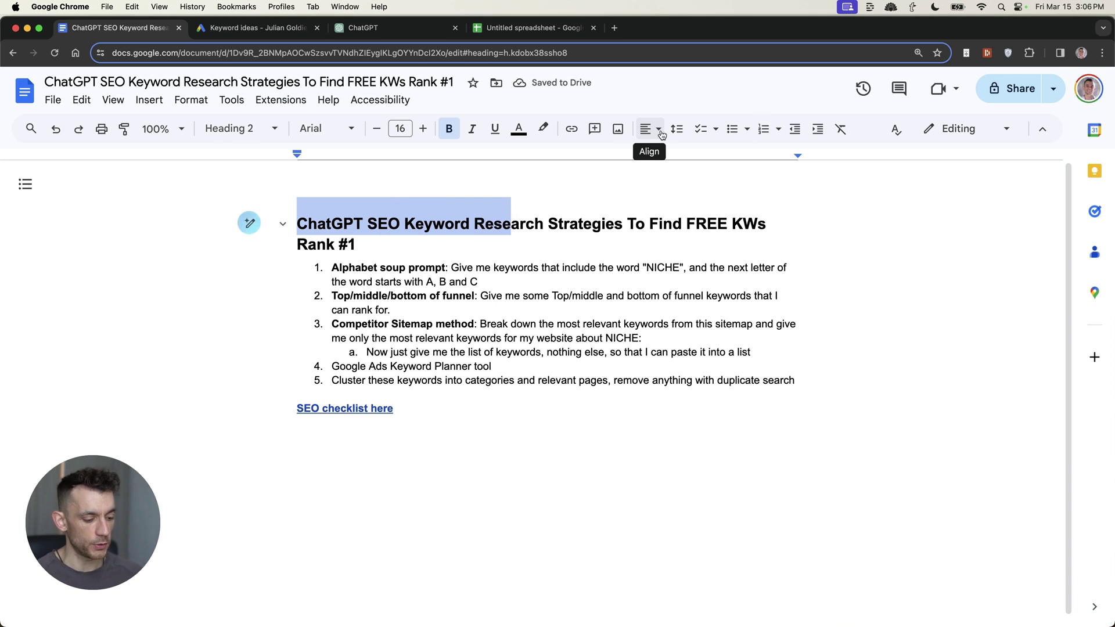
Step: Highlight the Alphabet soup, funnel and Competitor Sitemap strategies in the outline
{"action": "key", "text": "super+alt+minus"}
{"action": "key", "text": "super+alt+equal"}
{"action": "key", "text": "super+alt+equal"}
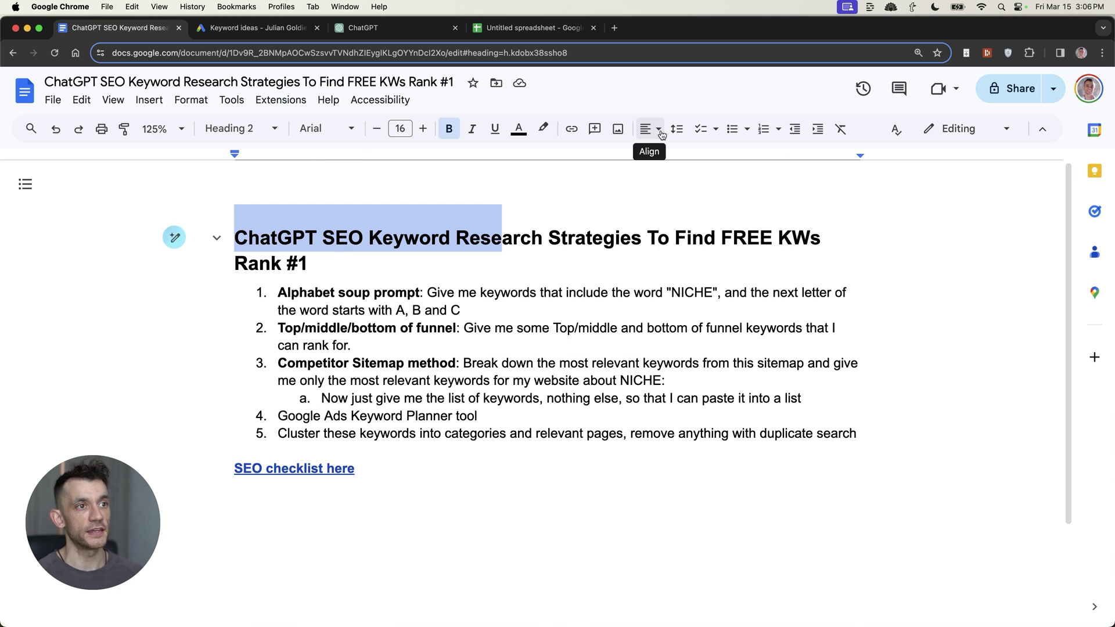
{"action": "key", "text": "super+alt+equal"}
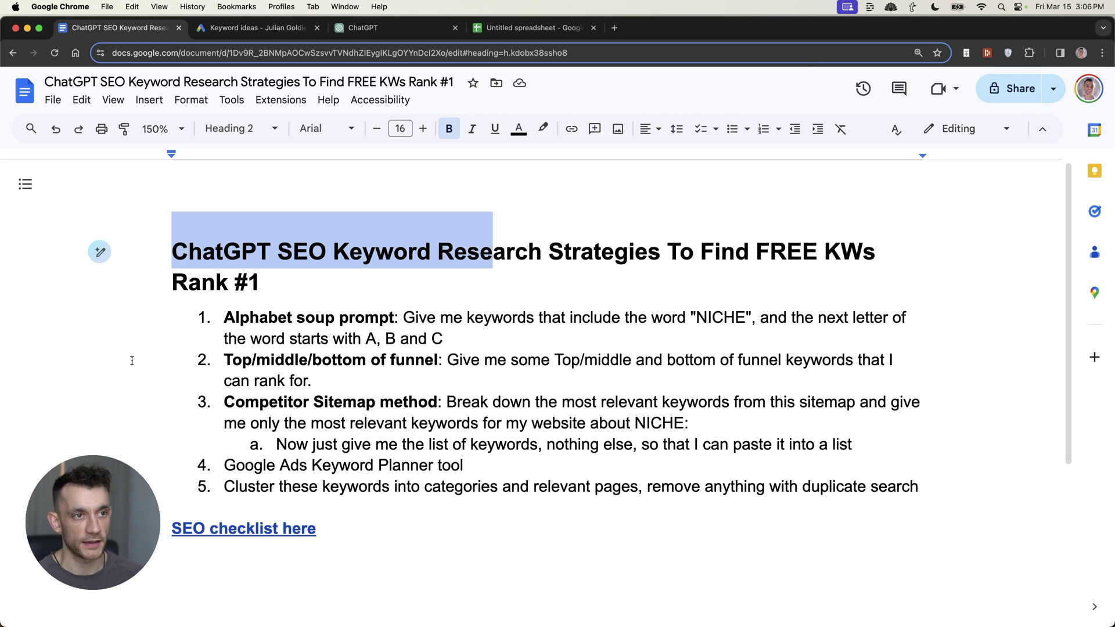
{"action": "left_click_drag", "start_coordinate": [224, 318], "coordinate": [485, 336]}
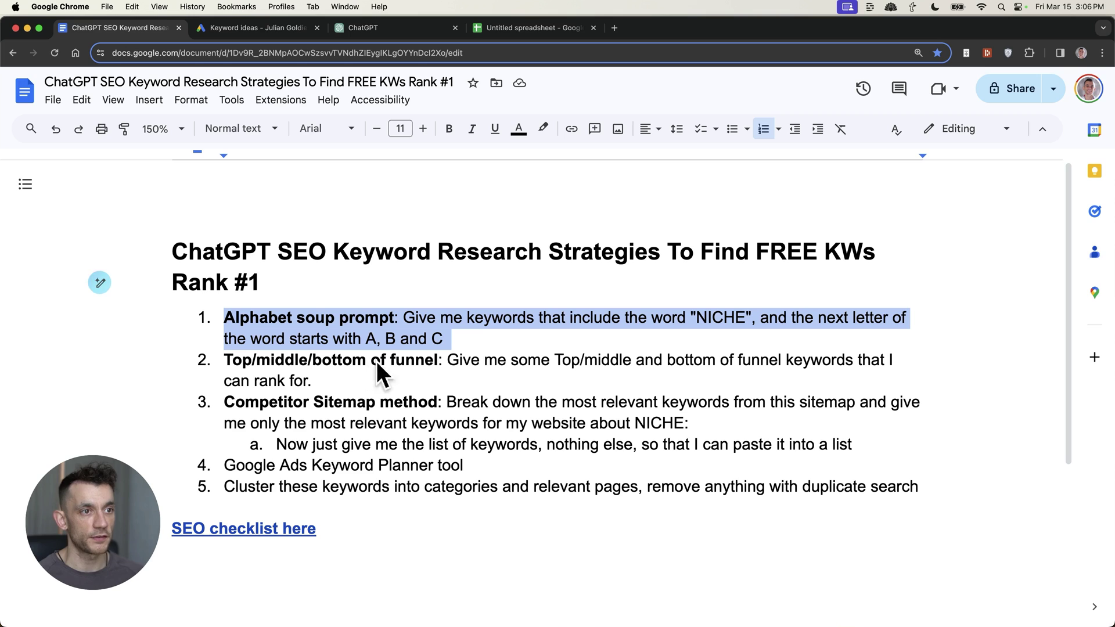
{"action": "left_click_drag", "start_coordinate": [228, 355], "coordinate": [500, 372]}
{"action": "left_click", "coordinate": [334, 406]}
{"action": "left_click_drag", "start_coordinate": [225, 402], "coordinate": [767, 409]}
Step: Highlight the Google Ads Keyword Planner and keyword clustering strategies
{"action": "left_click", "coordinate": [548, 443]}
{"action": "left_click_drag", "start_coordinate": [225, 465], "coordinate": [473, 466]}
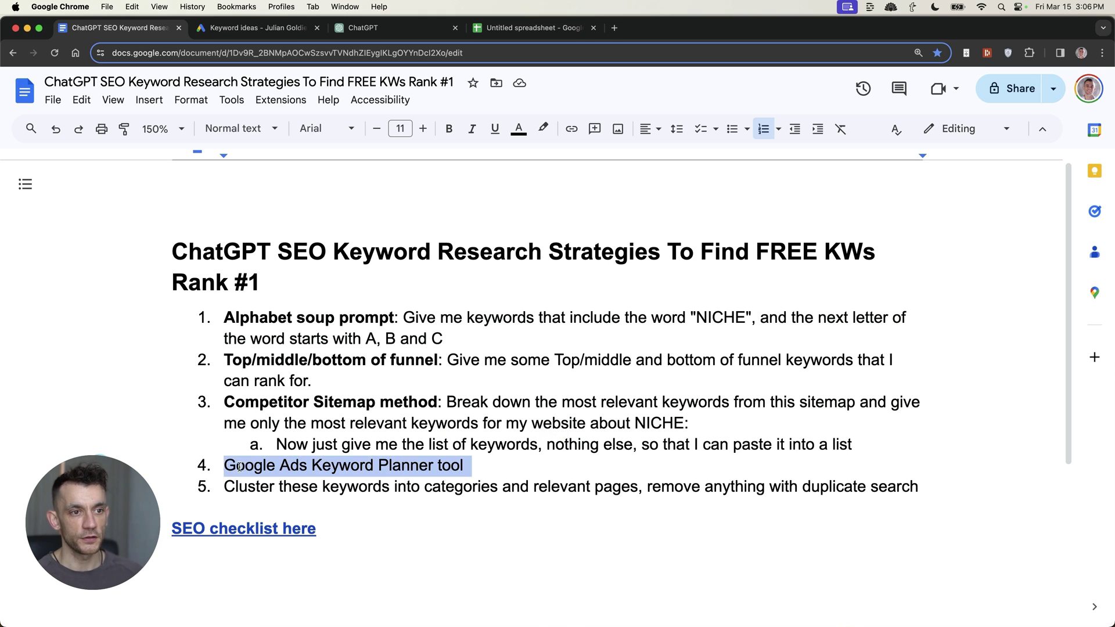
{"action": "left_click_drag", "start_coordinate": [239, 466], "coordinate": [553, 463]}
{"action": "left_click", "coordinate": [553, 464]}
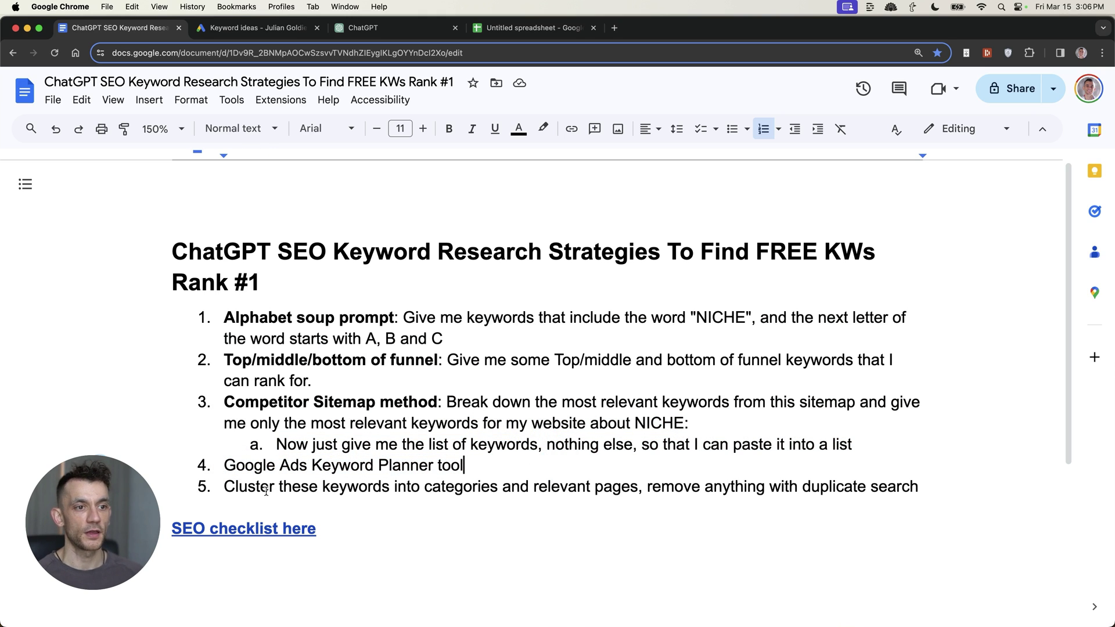
{"action": "left_click_drag", "start_coordinate": [238, 485], "coordinate": [914, 478]}
{"action": "key", "text": "Up"}
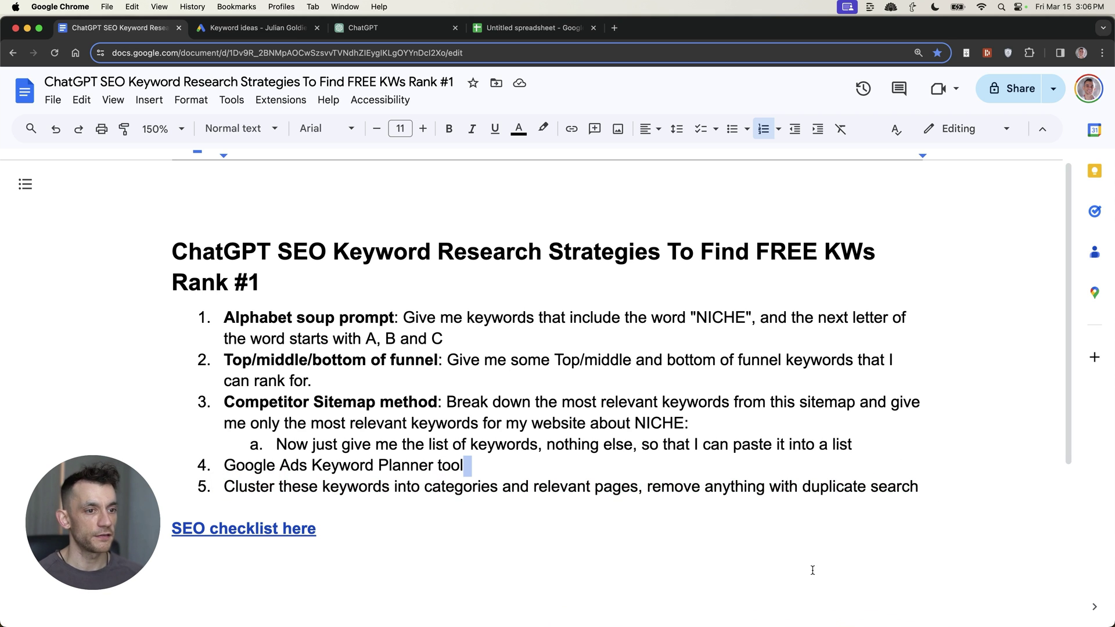
Step: Follow the 'SEO checklist here' link to the SEO Content Quality Control Checklist
{"action": "scroll", "coordinate": [489, 346], "scroll_direction": "down", "scroll_amount": 2}
{"action": "left_click", "coordinate": [250, 484]}
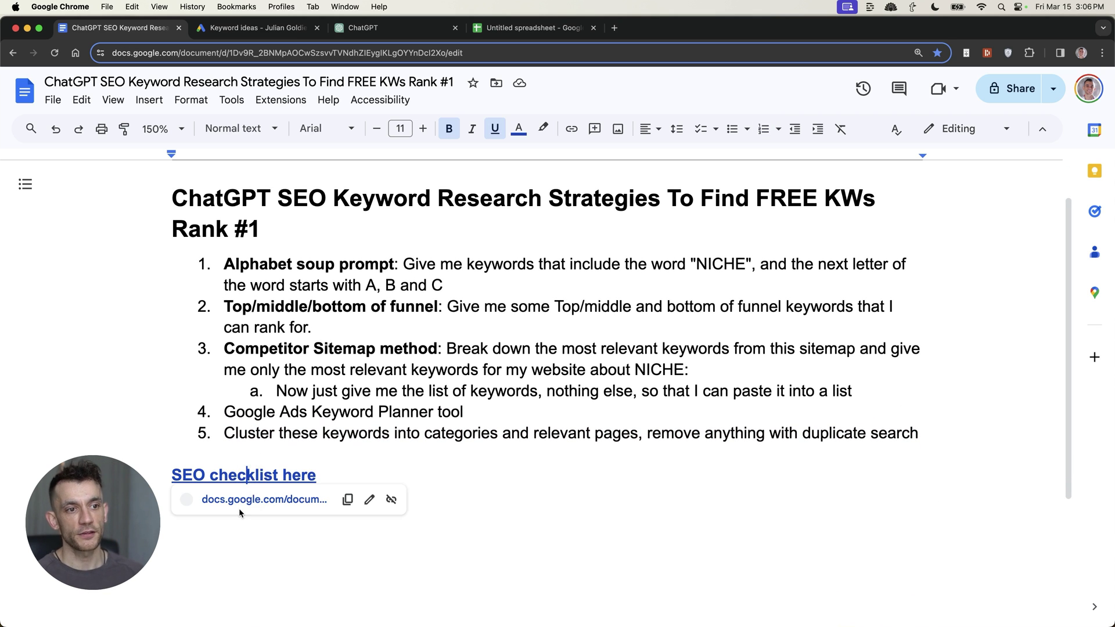
{"action": "left_click", "coordinate": [238, 504]}
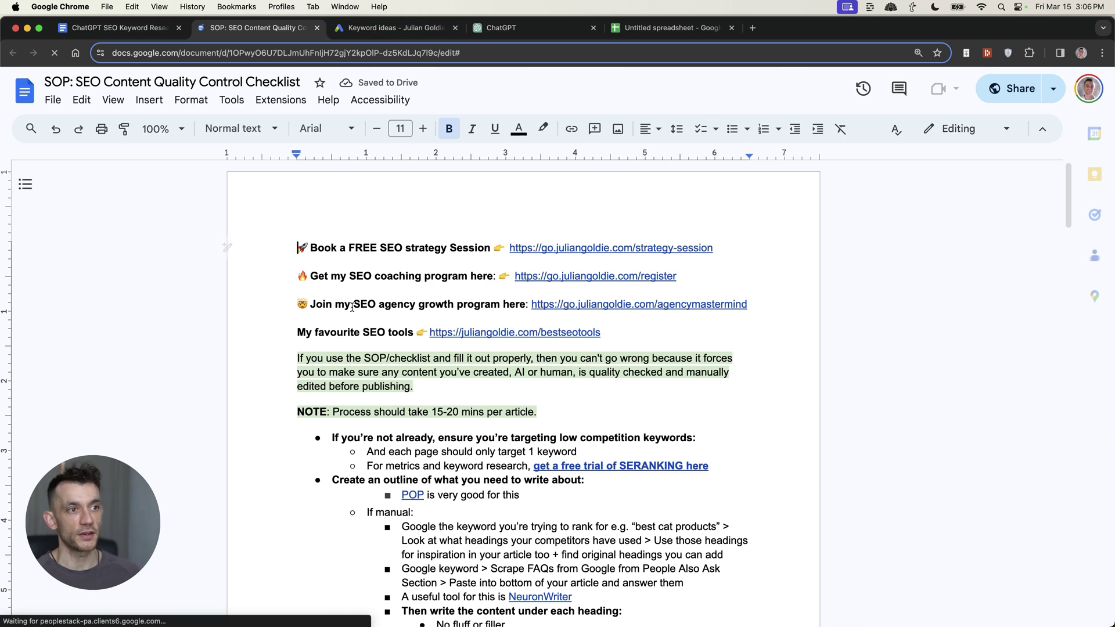
Step: Skim the SEO Content Quality Control Checklist, highlighting the low-competition keywords and outline steps
{"action": "scroll", "coordinate": [457, 448], "scroll_direction": "down", "scroll_amount": 5}
{"action": "scroll", "coordinate": [457, 449], "scroll_direction": "up", "scroll_amount": 3}
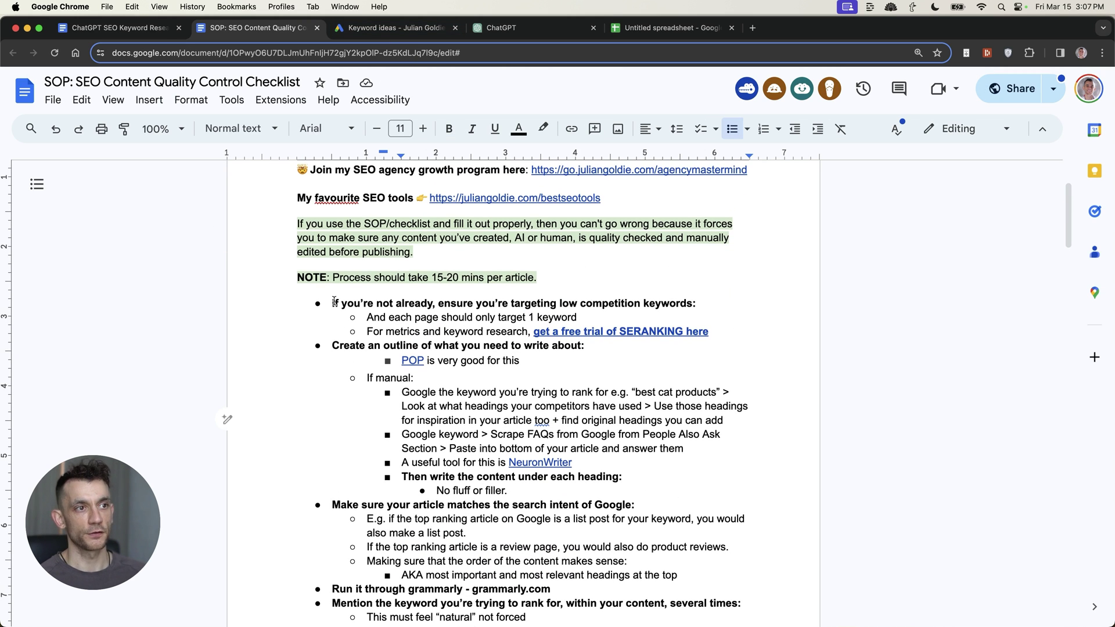
{"action": "left_click_drag", "start_coordinate": [334, 302], "coordinate": [587, 348]}
{"action": "scroll", "coordinate": [618, 452], "scroll_direction": "down", "scroll_amount": 10}
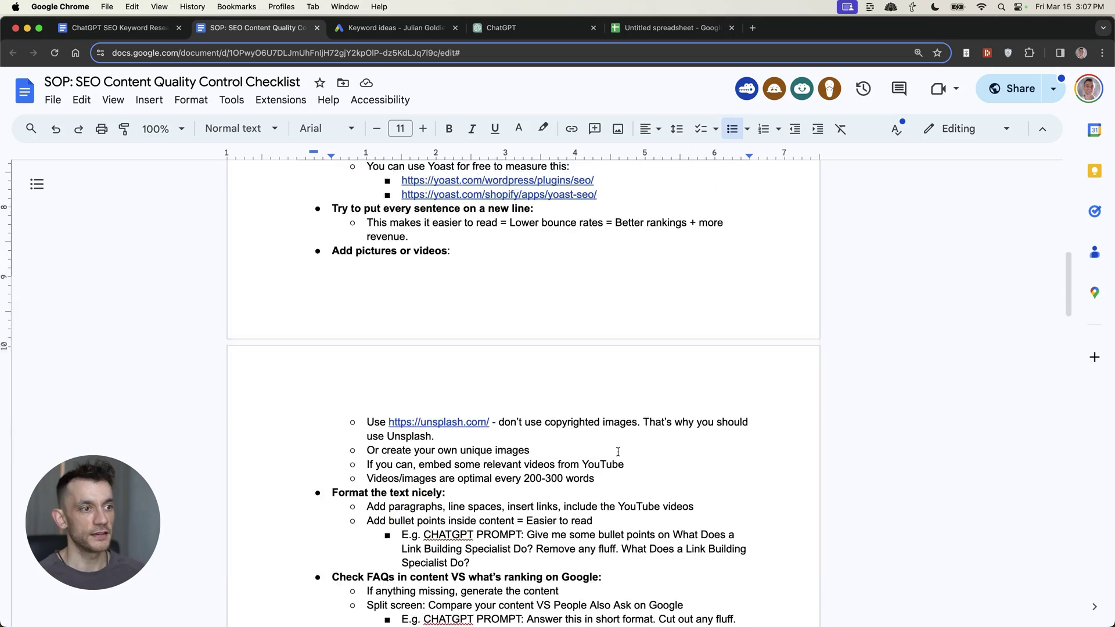
{"action": "scroll", "coordinate": [618, 452], "scroll_direction": "down", "scroll_amount": 15}
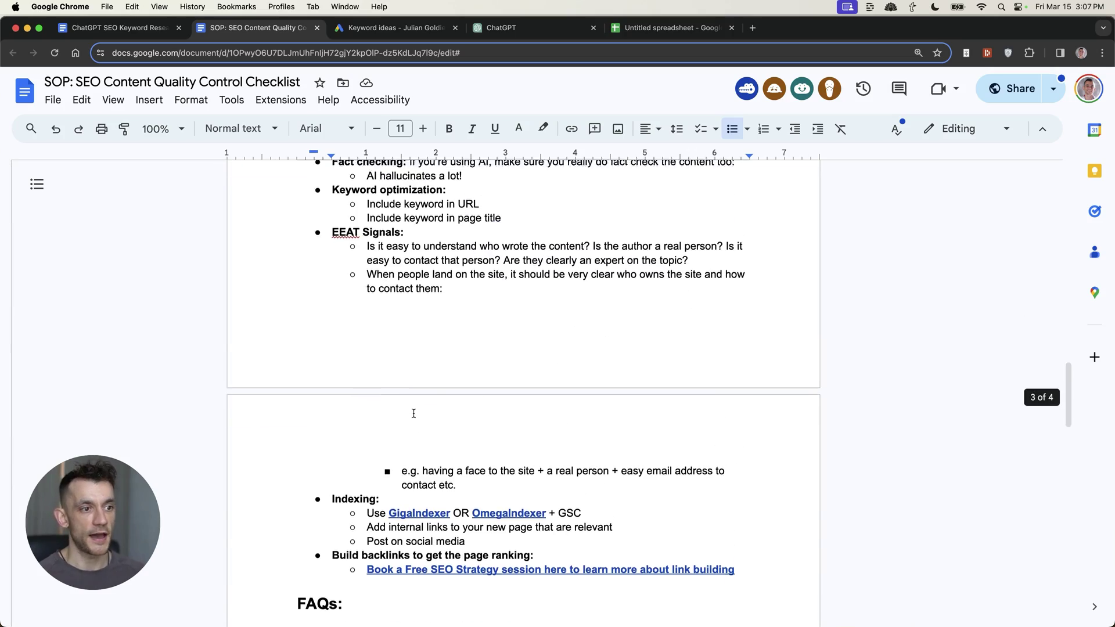
{"action": "scroll", "coordinate": [414, 413], "scroll_direction": "up", "scroll_amount": 15}
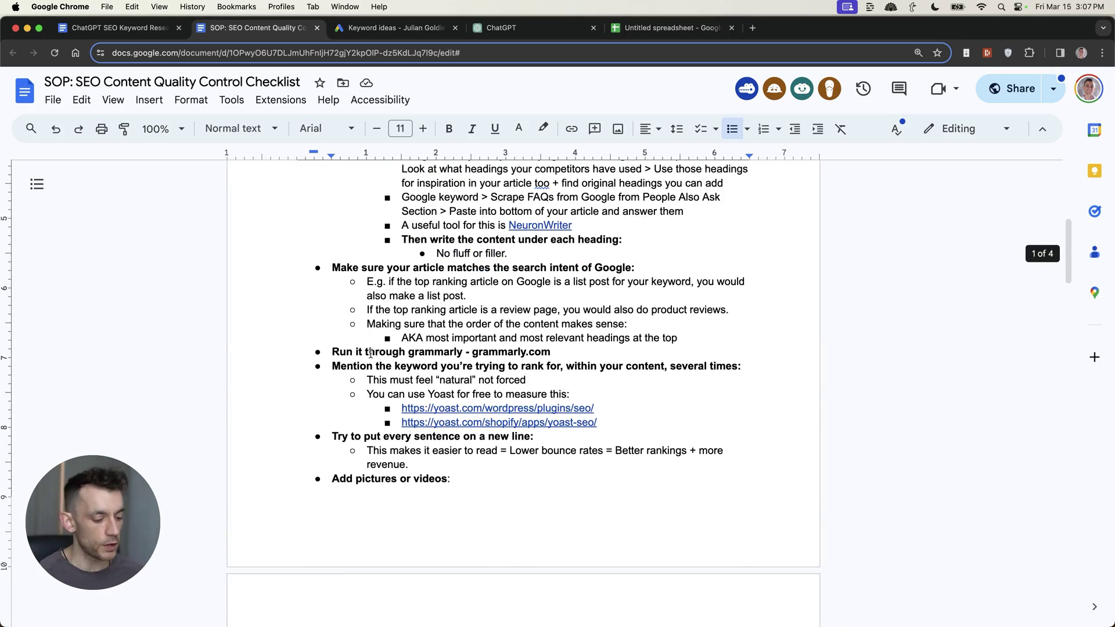
{"action": "scroll", "coordinate": [428, 524], "scroll_direction": "up", "scroll_amount": 1}
{"action": "scroll", "coordinate": [428, 524], "scroll_direction": "up", "scroll_amount": 3}
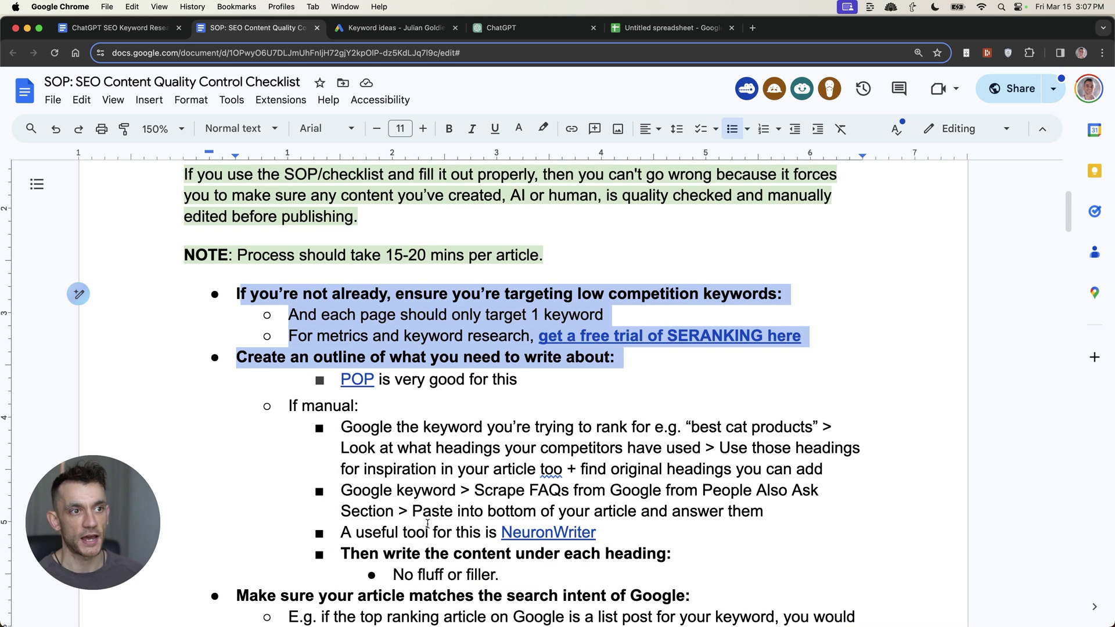
{"action": "left_click", "coordinate": [445, 492]}
Step: Highlight the 'Create an outline' step and the search intent step with its example
{"action": "left_click_drag", "start_coordinate": [232, 356], "coordinate": [616, 383]}
{"action": "left_click", "coordinate": [404, 379]}
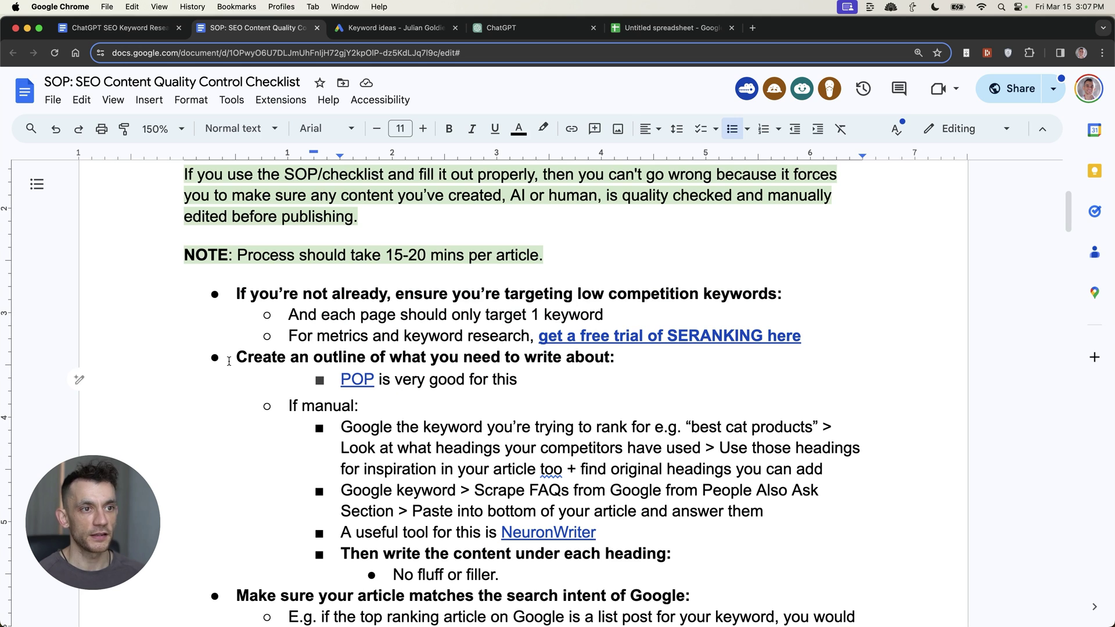
{"action": "left_click_drag", "start_coordinate": [229, 361], "coordinate": [660, 556]}
{"action": "left_click_drag", "start_coordinate": [237, 596], "coordinate": [777, 459]}
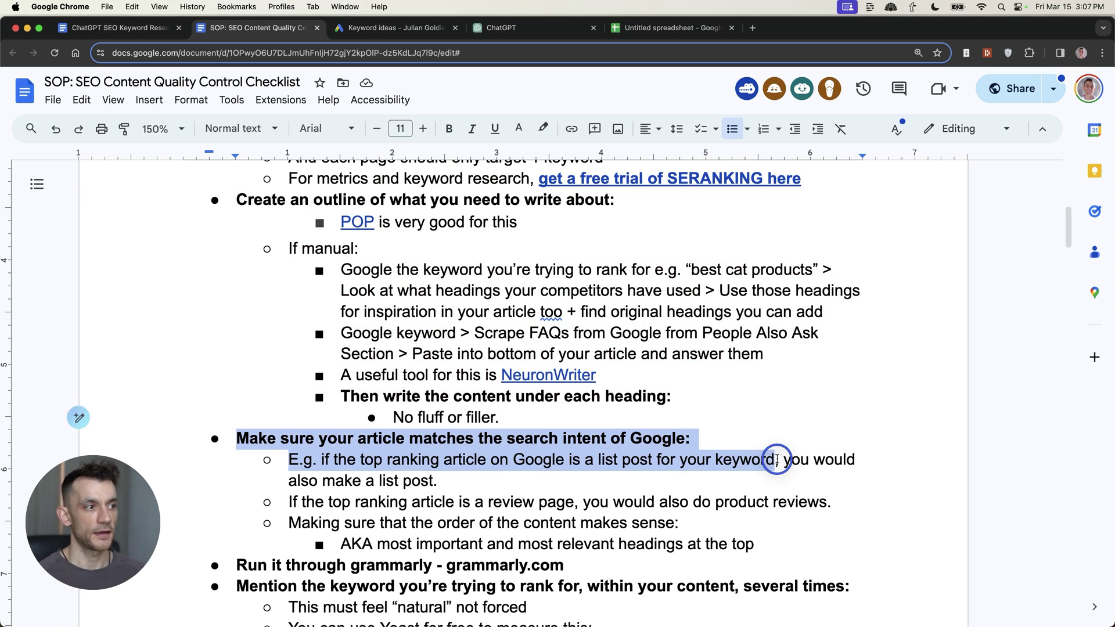
{"action": "scroll", "coordinate": [315, 376], "scroll_direction": "down", "scroll_amount": 4}
{"action": "left_click", "coordinate": [322, 325]}
Step: Scroll through the rest of the checklist and place the cursor below the coaching program link
{"action": "scroll", "coordinate": [477, 438], "scroll_direction": "down", "scroll_amount": 6}
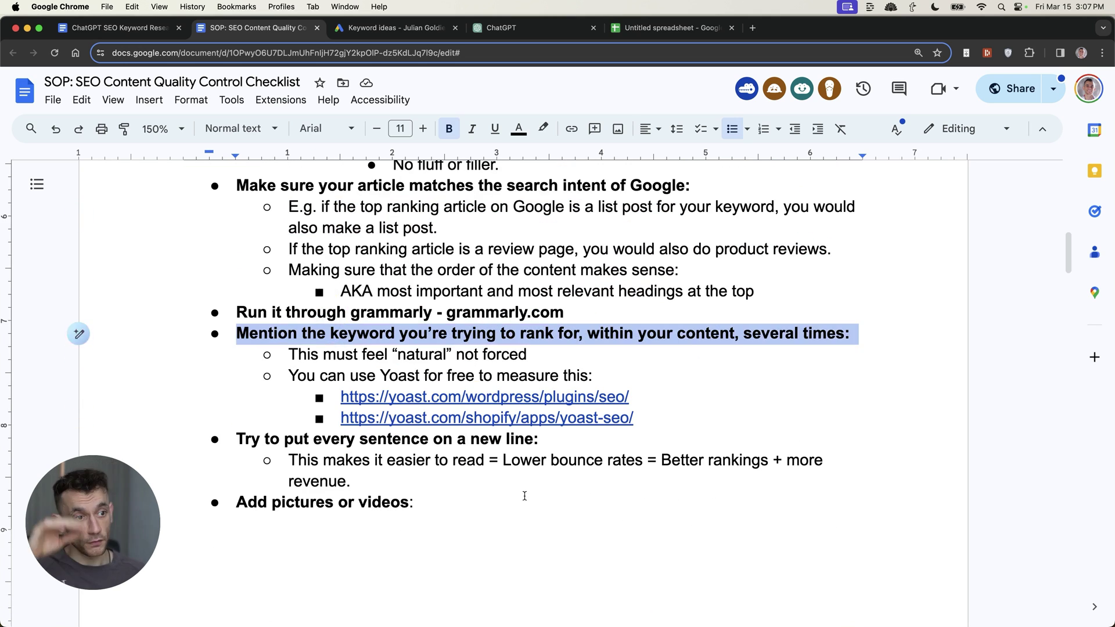
{"action": "scroll", "coordinate": [540, 317], "scroll_direction": "down", "scroll_amount": 3}
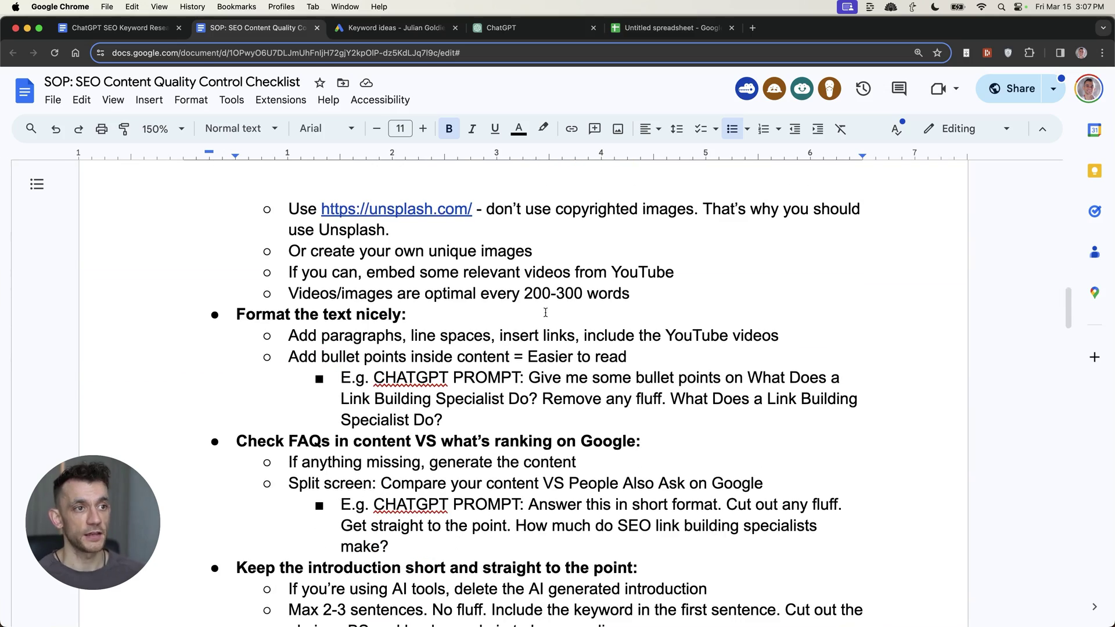
{"action": "scroll", "coordinate": [366, 403], "scroll_direction": "down", "scroll_amount": 2}
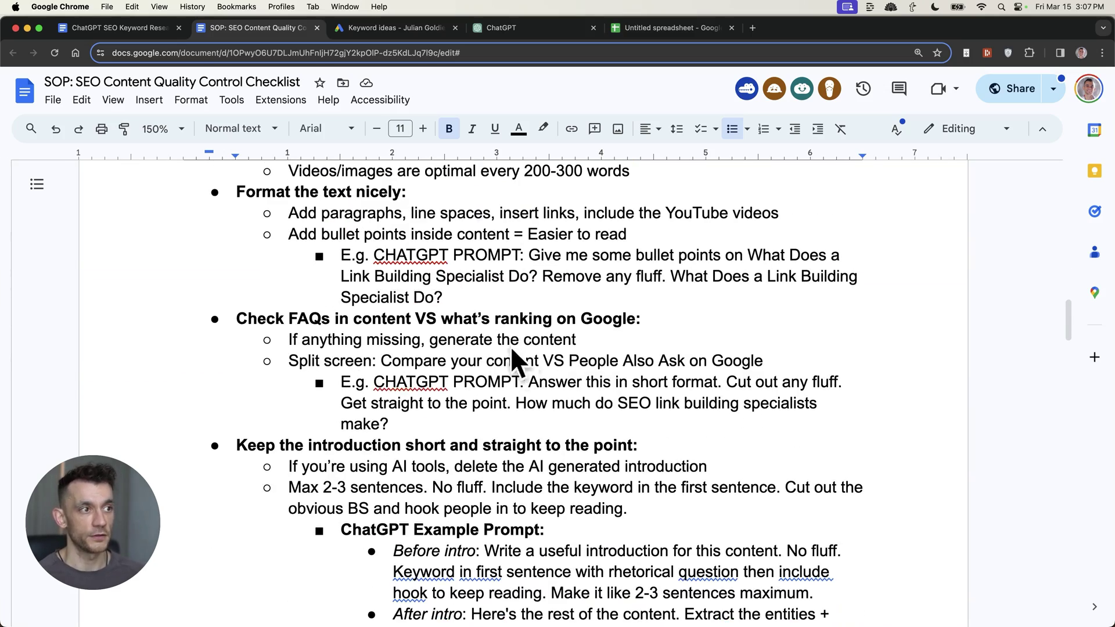
{"action": "scroll", "coordinate": [547, 397], "scroll_direction": "down", "scroll_amount": 2}
{"action": "scroll", "coordinate": [546, 398], "scroll_direction": "down", "scroll_amount": 5}
{"action": "scroll", "coordinate": [529, 391], "scroll_direction": "up", "scroll_amount": 20}
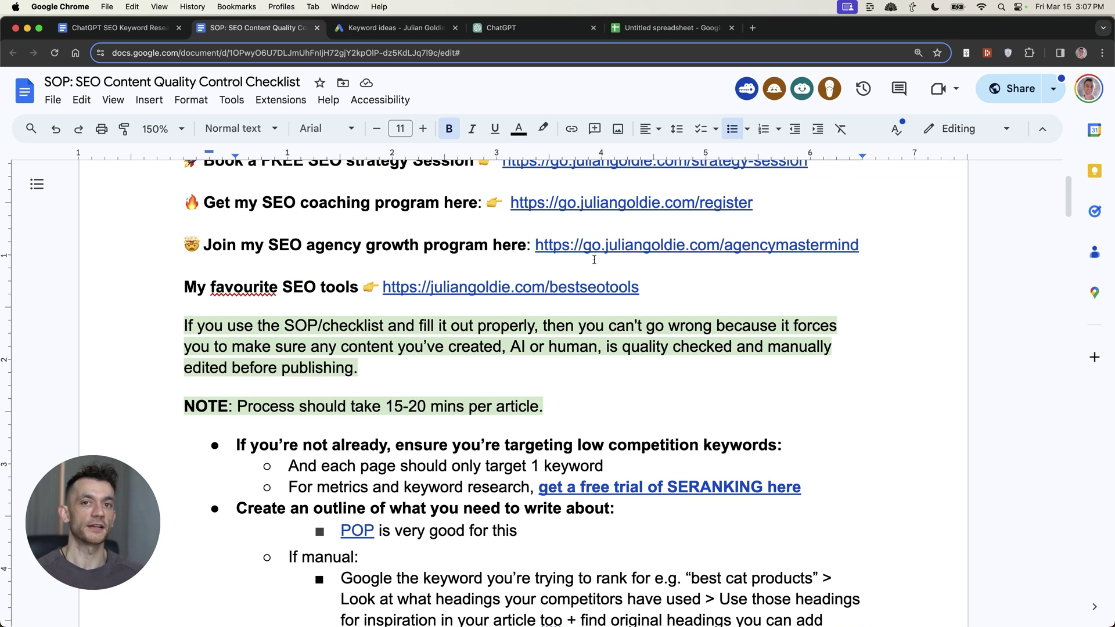
{"action": "scroll", "coordinate": [266, 466], "scroll_direction": "up", "scroll_amount": 2}
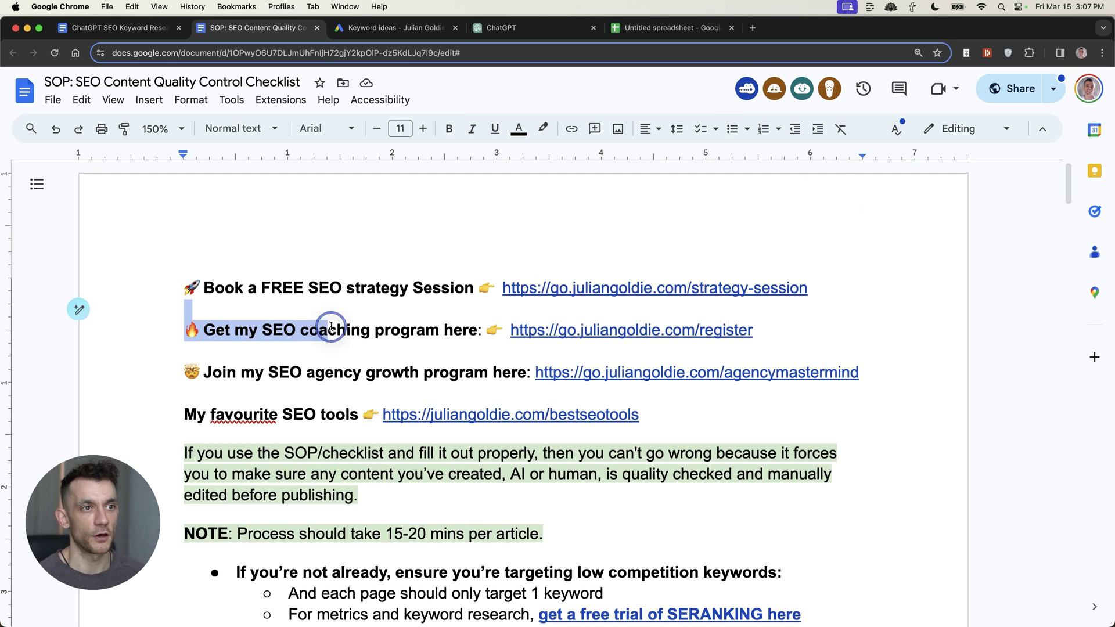
{"action": "left_click", "coordinate": [286, 350]}
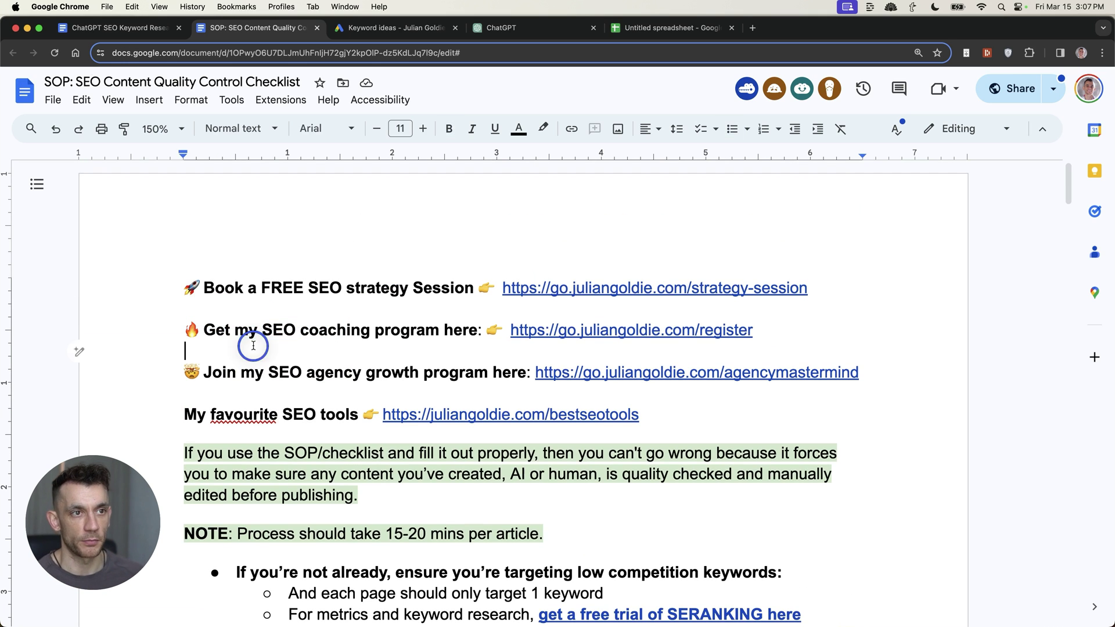
Step: Go back to the keyword research strategies document and select its full contents
{"action": "left_click", "coordinate": [111, 28]}
{"action": "left_click_drag", "start_coordinate": [138, 186], "coordinate": [575, 616]}
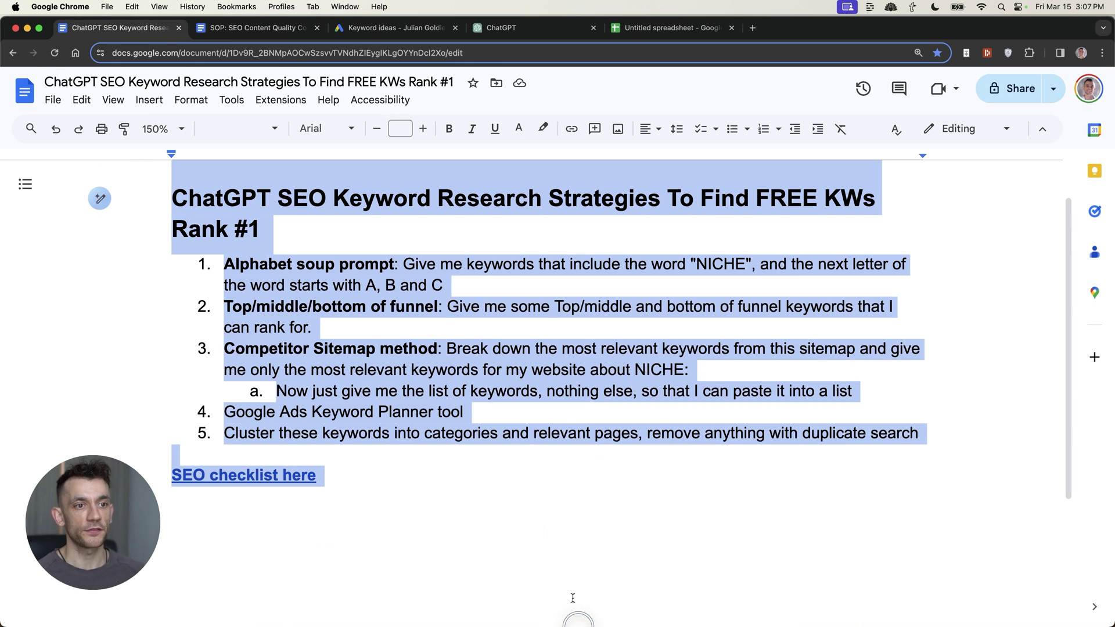
{"action": "left_click", "coordinate": [464, 412]}
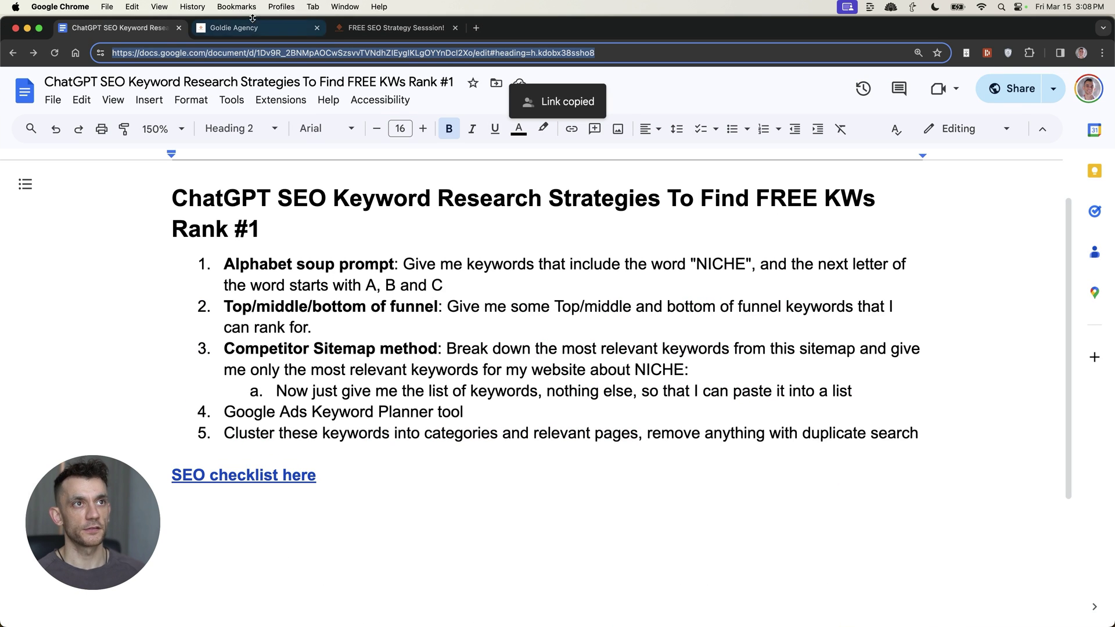
{"action": "left_click", "coordinate": [259, 28]}
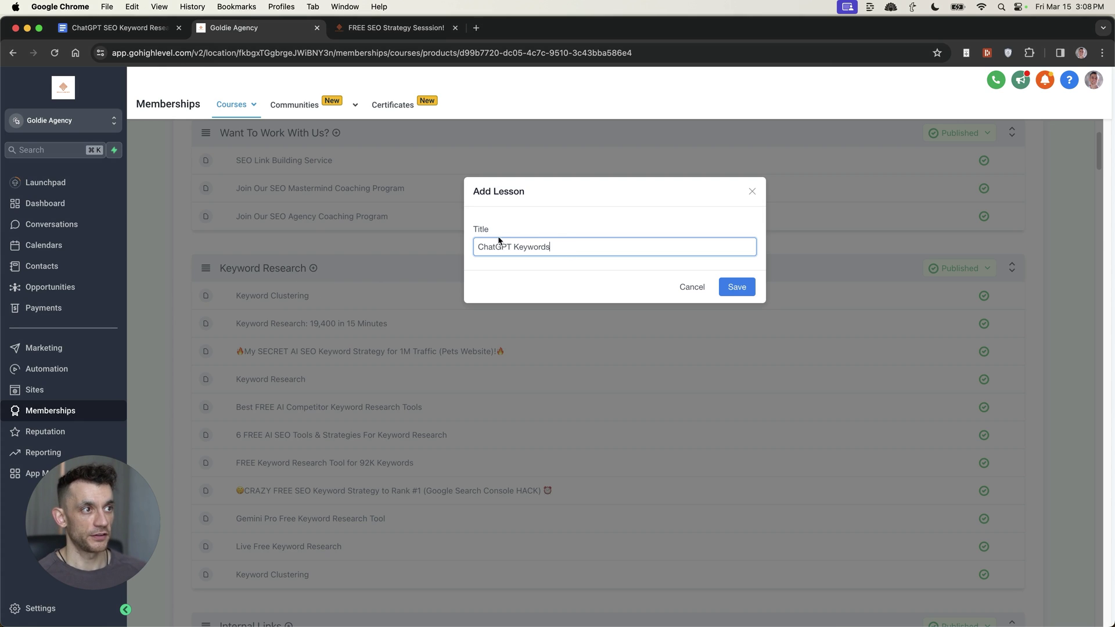
Step: Save the 'ChatGPT Keywords' lesson and bookmark its editing page
{"action": "left_click", "coordinate": [733, 288]}
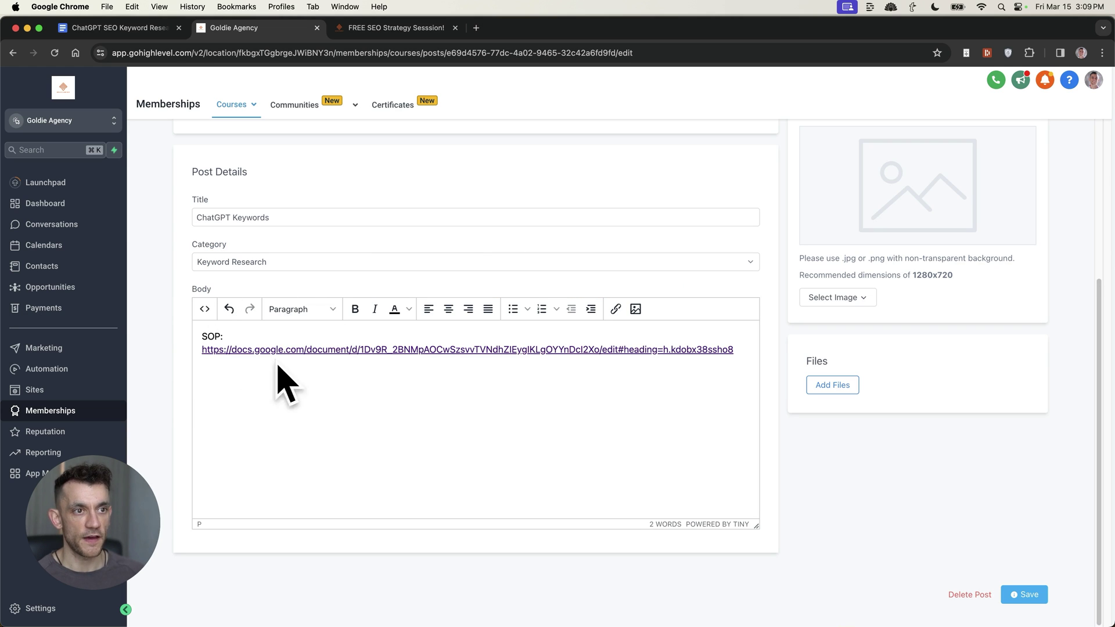
{"action": "scroll", "coordinate": [814, 233], "scroll_direction": "up", "scroll_amount": 1}
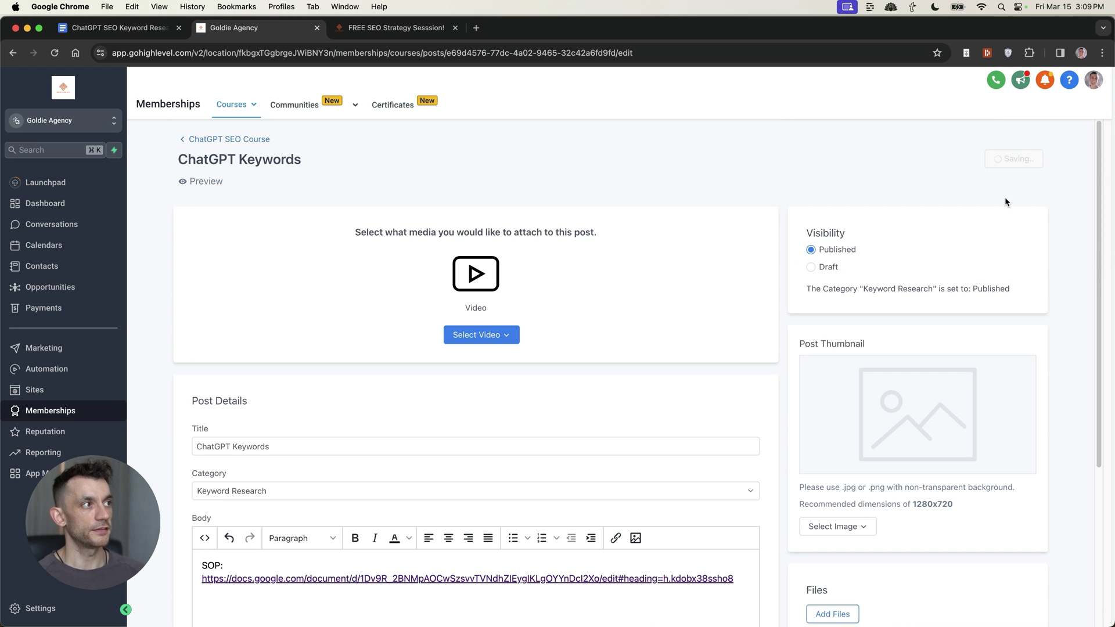
{"action": "left_click", "coordinate": [937, 53]}
{"action": "key", "text": "ctrl+Tab"}
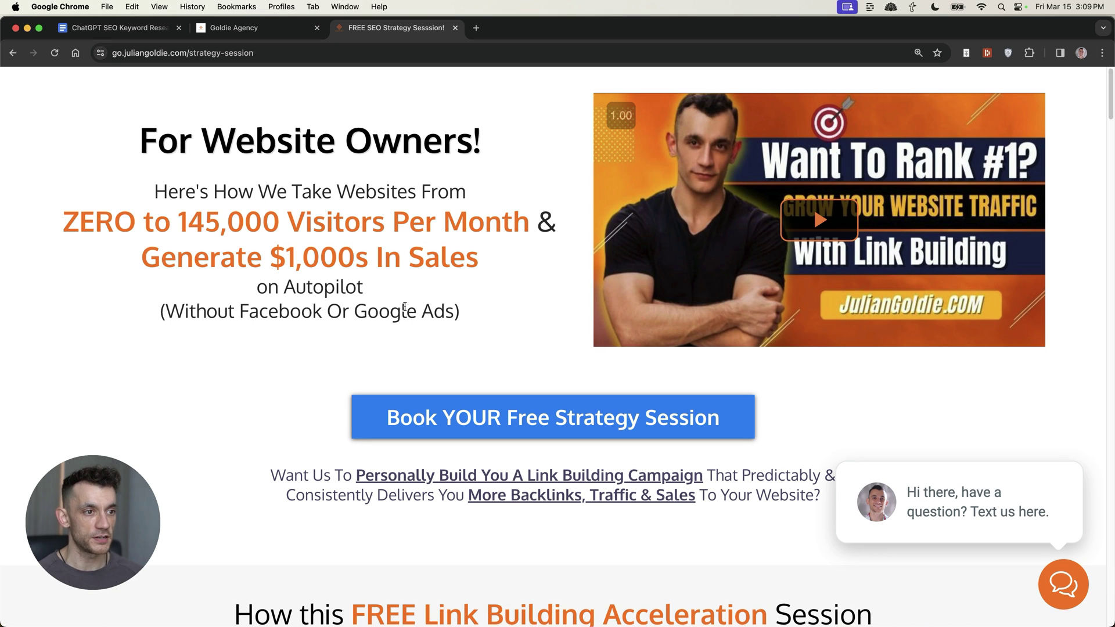
{"action": "scroll", "coordinate": [401, 307], "scroll_direction": "down", "scroll_amount": 1}
{"action": "scroll", "coordinate": [350, 272], "scroll_direction": "up", "scroll_amount": 1}
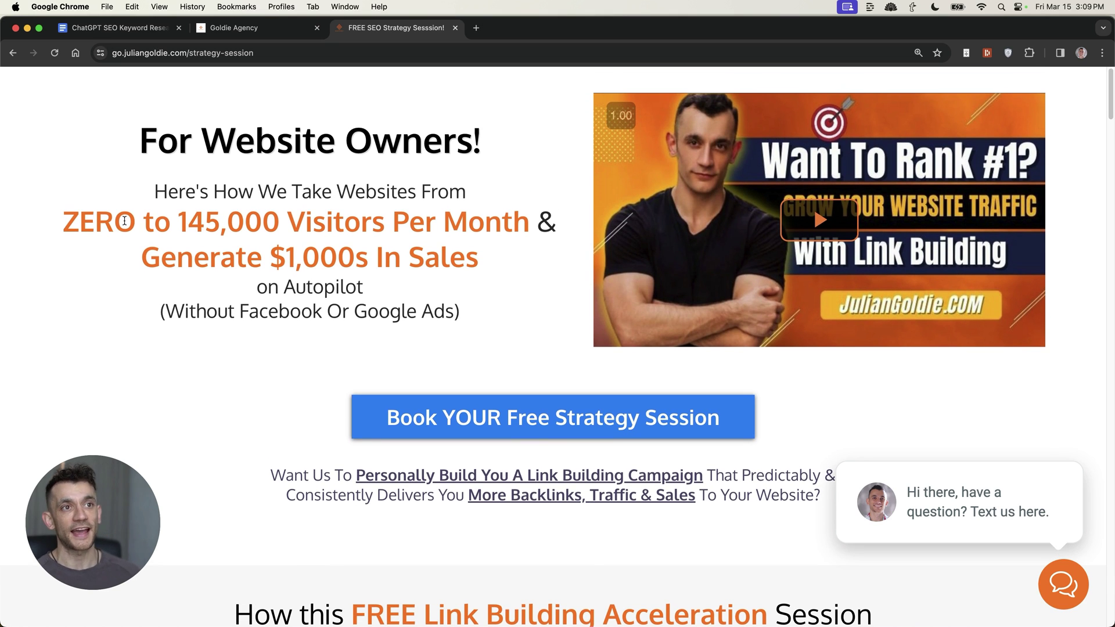